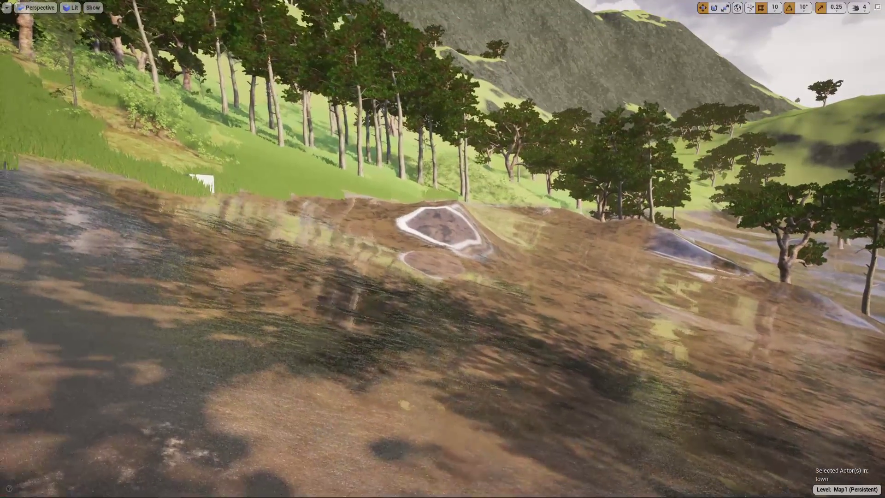
{"action": "right_click_drag", "start_coordinate": [442, 249], "coordinate": [356, 231]}
{"action": "right_click_drag", "start_coordinate": [283, 249], "coordinate": [276, 253]}
{"action": "key", "text": "s"}
{"action": "key", "text": "w"}
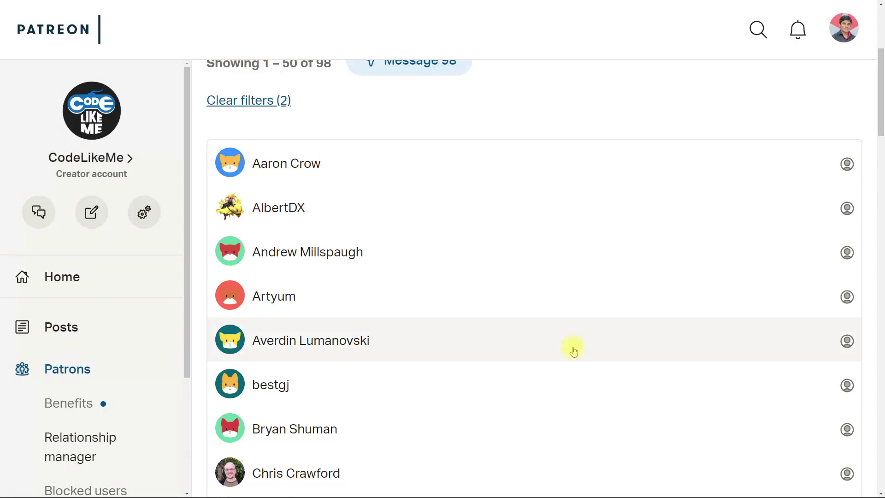
- Browse the list of active paid patrons on Patreon, continuing onto its second page
{"action": "scroll", "coordinate": [573, 349], "scroll_direction": "down", "scroll_amount": 2}
{"action": "scroll", "coordinate": [621, 342], "scroll_direction": "down", "scroll_amount": 20}
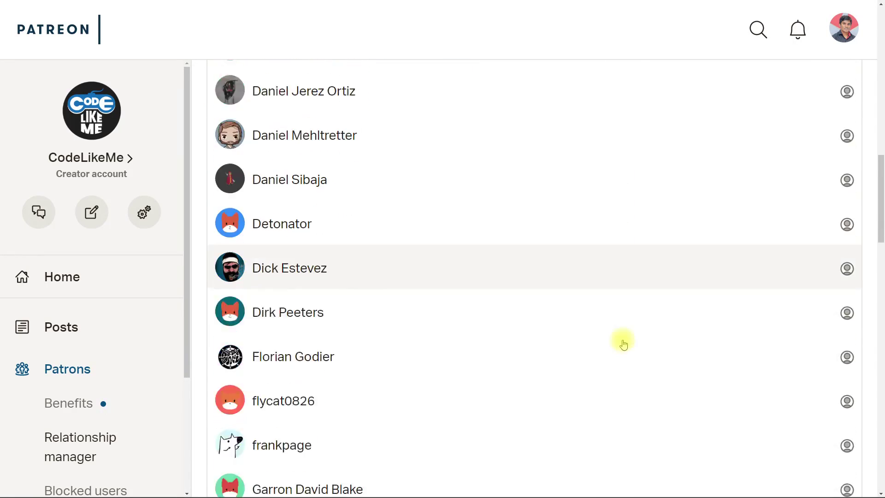
{"action": "scroll", "coordinate": [629, 353], "scroll_direction": "down", "scroll_amount": 15}
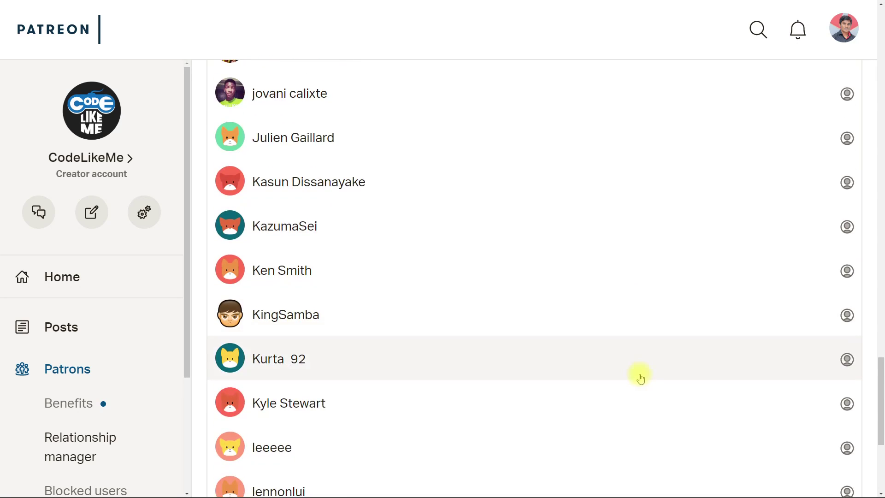
{"action": "left_click", "coordinate": [555, 429]}
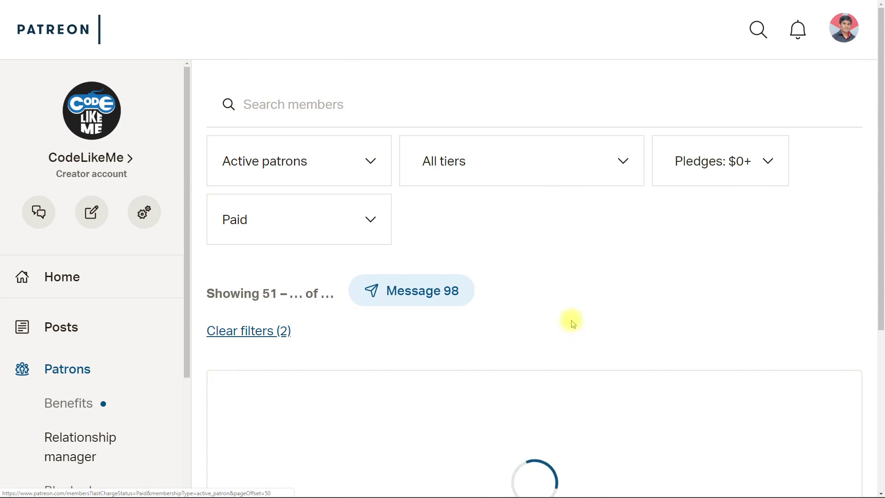
{"action": "scroll", "coordinate": [574, 300], "scroll_direction": "down", "scroll_amount": 15}
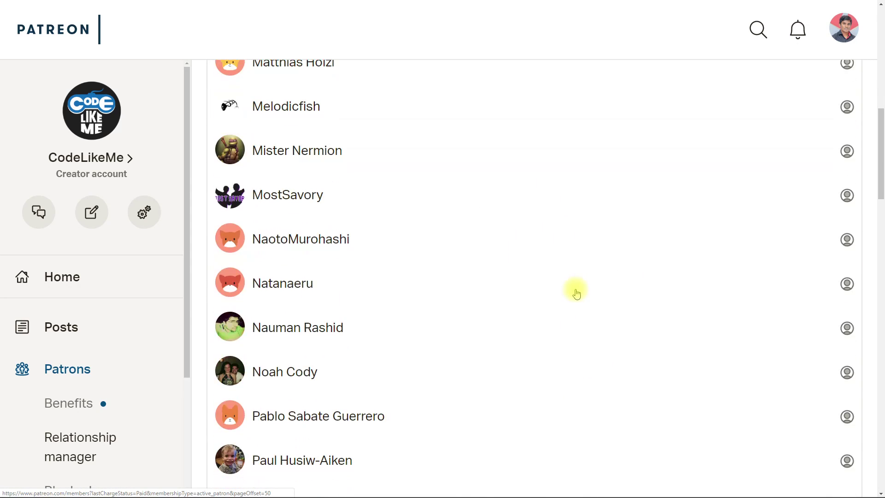
{"action": "scroll", "coordinate": [585, 295], "scroll_direction": "down", "scroll_amount": 20}
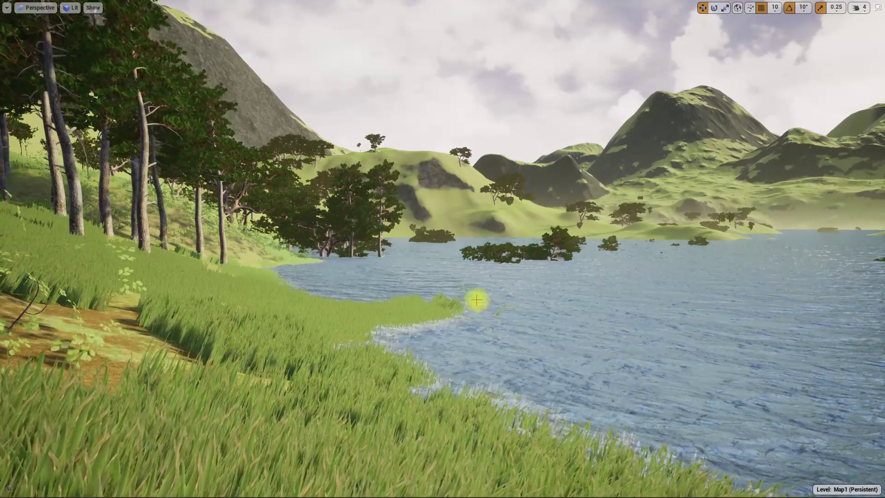
- Leave the full-screen viewport in Unreal Editor and open the selected landscape proxy's material instance, MI_LandscapeRealistic
{"action": "right_click_drag", "start_coordinate": [474, 299], "coordinate": [429, 306]}
{"action": "key", "text": "w"}
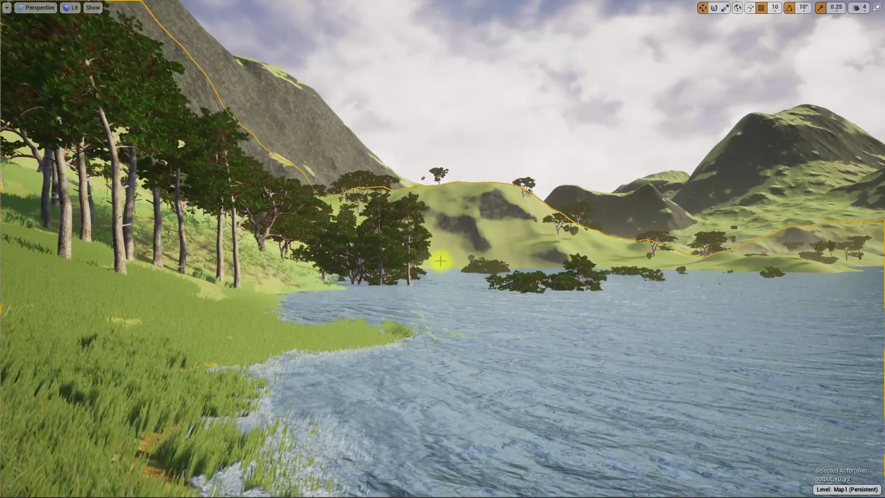
{"action": "key", "text": "F11"}
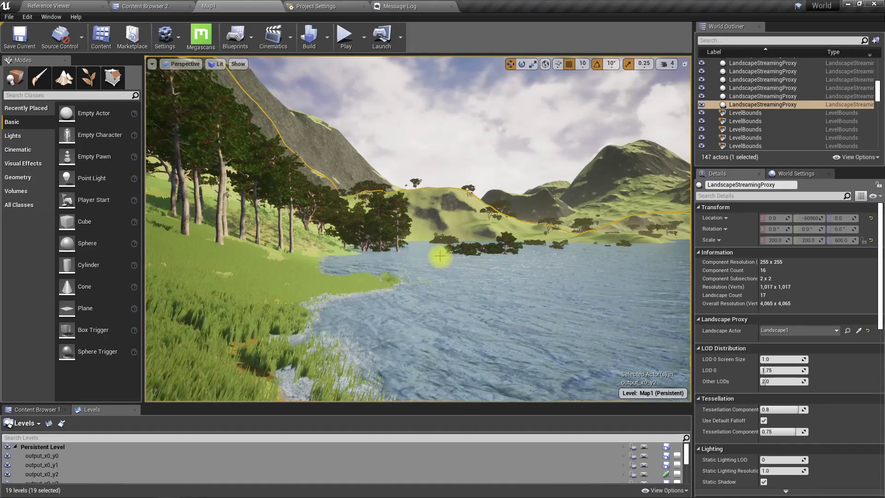
{"action": "mouse_move", "coordinate": [413, 247]}
{"action": "right_mouse_down"}
{"action": "mouse_move", "coordinate": [413, 267]}
{"action": "mouse_move", "coordinate": [418, 243]}
{"action": "right_mouse_up"}
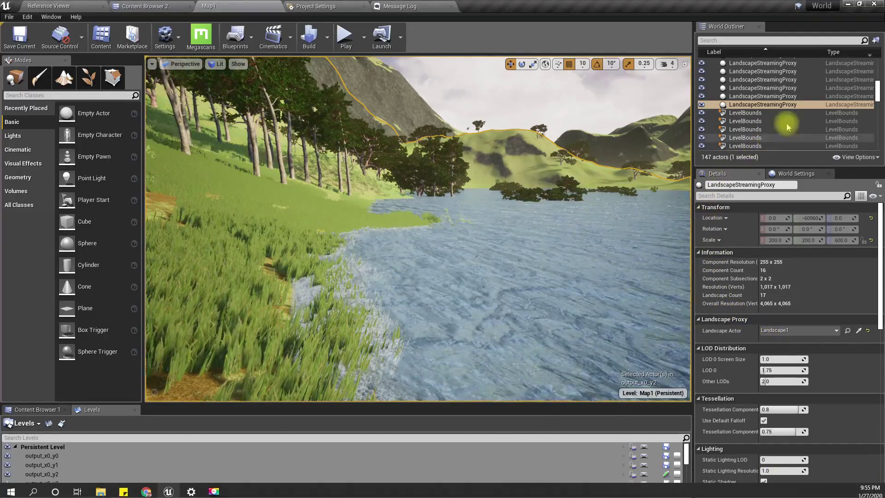
{"action": "scroll", "coordinate": [789, 405], "scroll_direction": "down", "scroll_amount": 6}
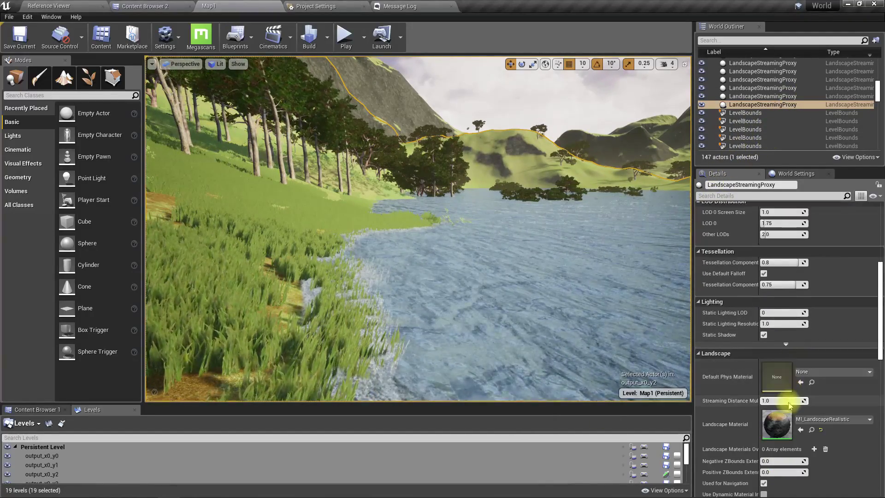
{"action": "double_click", "coordinate": [778, 408]}
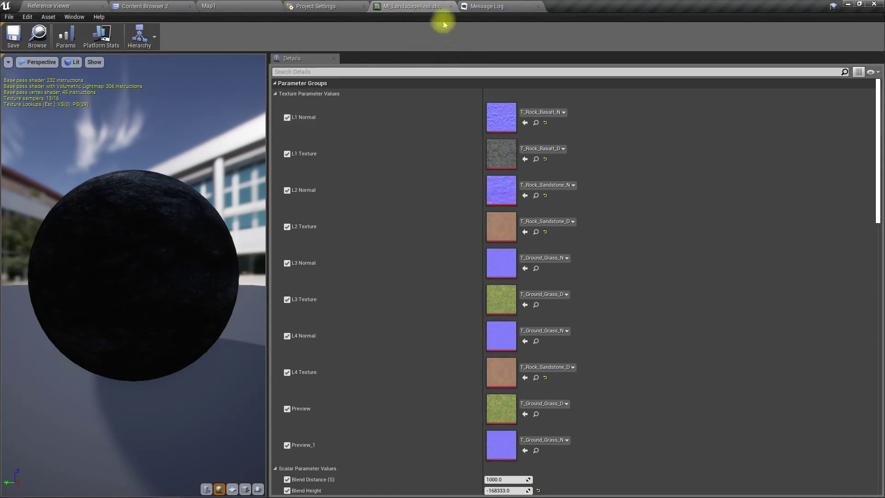
- Reorder the MI_LandscapeRealistic editor tab after Message Log, and open the instance's parent material M_Landscape
{"action": "left_click_drag", "start_coordinate": [428, 6], "coordinate": [482, 6]}
{"action": "scroll", "coordinate": [428, 220], "scroll_direction": "down", "scroll_amount": 4}
{"action": "scroll", "coordinate": [428, 222], "scroll_direction": "up", "scroll_amount": 3}
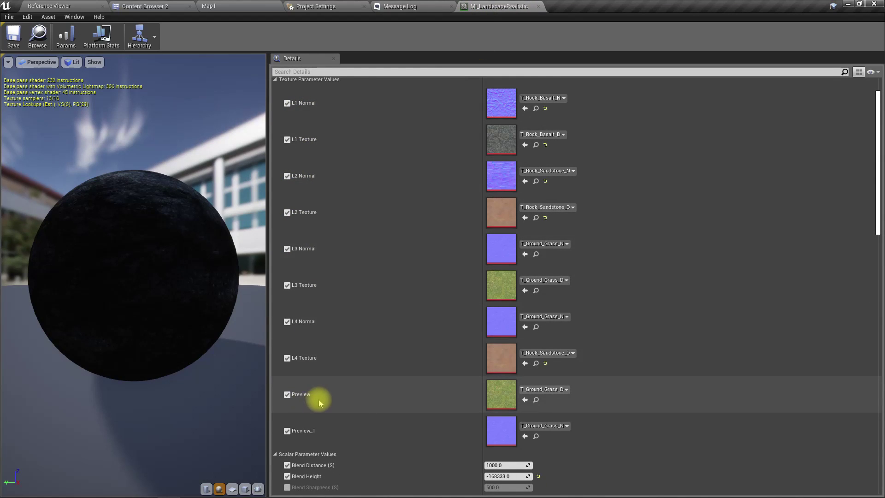
{"action": "scroll", "coordinate": [351, 389], "scroll_direction": "down", "scroll_amount": 5}
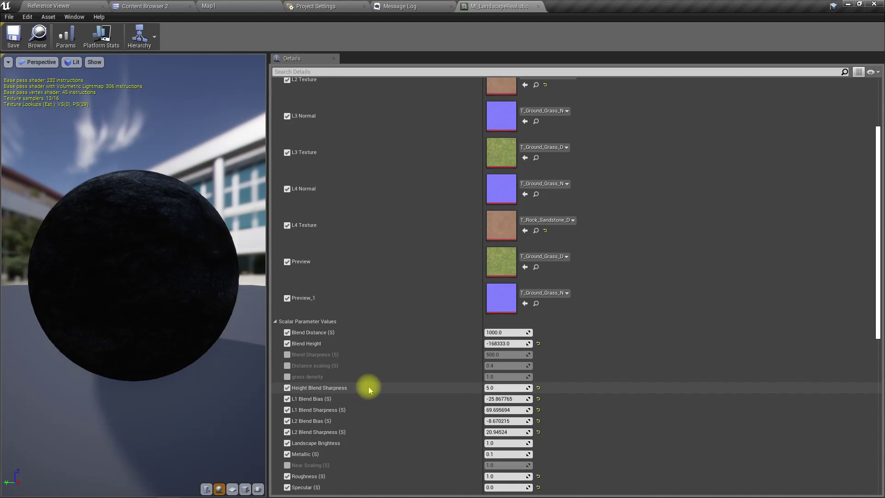
{"action": "scroll", "coordinate": [360, 394], "scroll_direction": "down", "scroll_amount": 6}
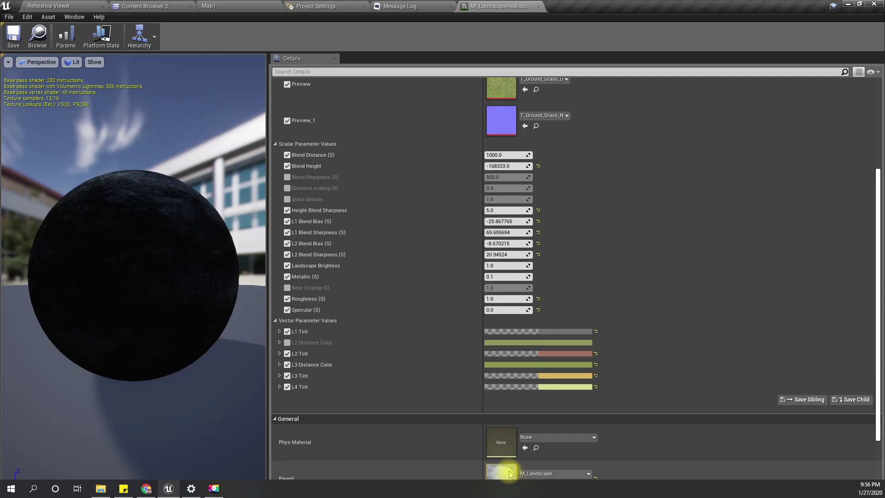
{"action": "double_click", "coordinate": [506, 472]}
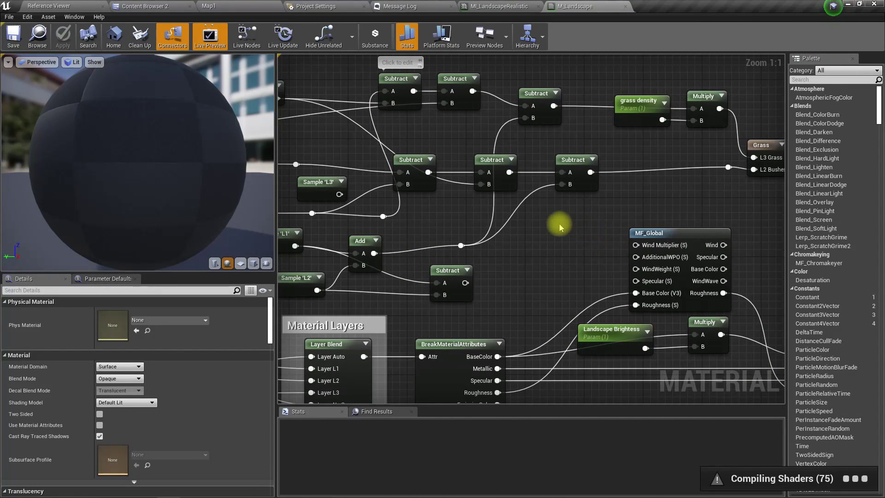
- Return to MI_LandscapeRealistic and review its scalar parameters, including Blend Height
{"action": "left_click", "coordinate": [496, 6]}
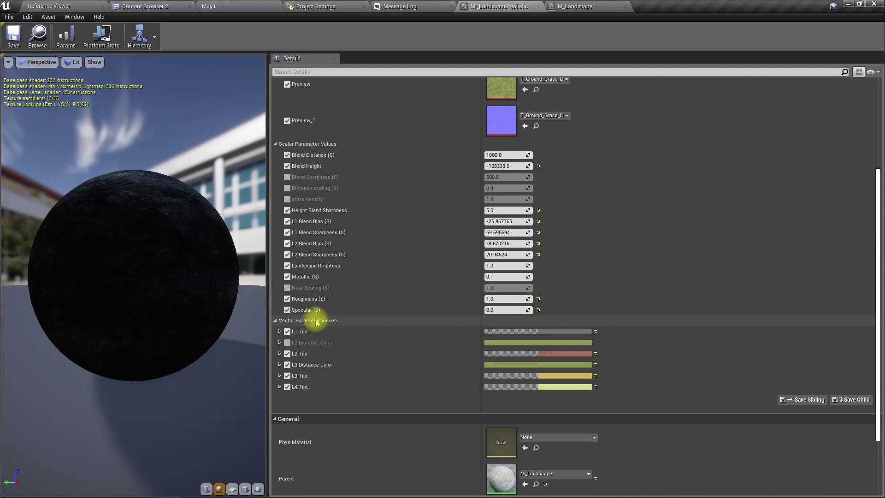
{"action": "scroll", "coordinate": [347, 272], "scroll_direction": "up", "scroll_amount": 1}
{"action": "scroll", "coordinate": [349, 271], "scroll_direction": "up", "scroll_amount": 6}
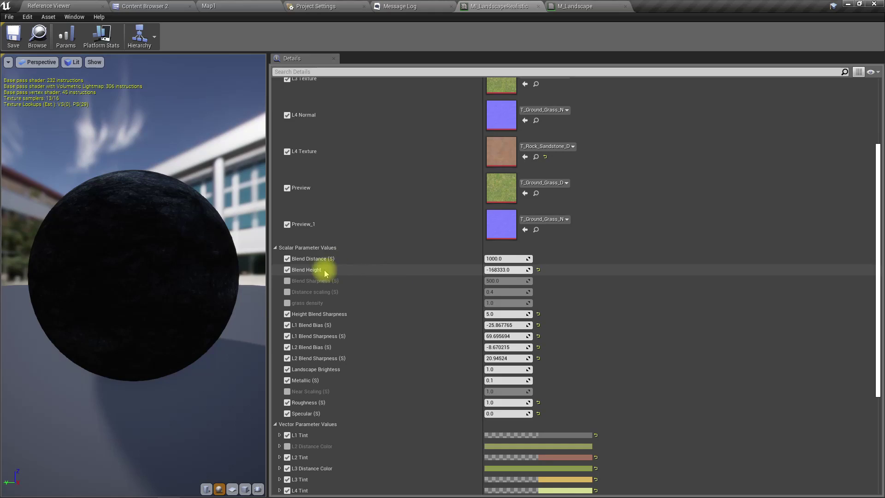
- Find the Height Blending group in the M_Landscape graph and select its Blend Height parameter node
{"action": "left_click", "coordinate": [556, 7]}
{"action": "scroll", "coordinate": [537, 213], "scroll_direction": "down", "scroll_amount": 3}
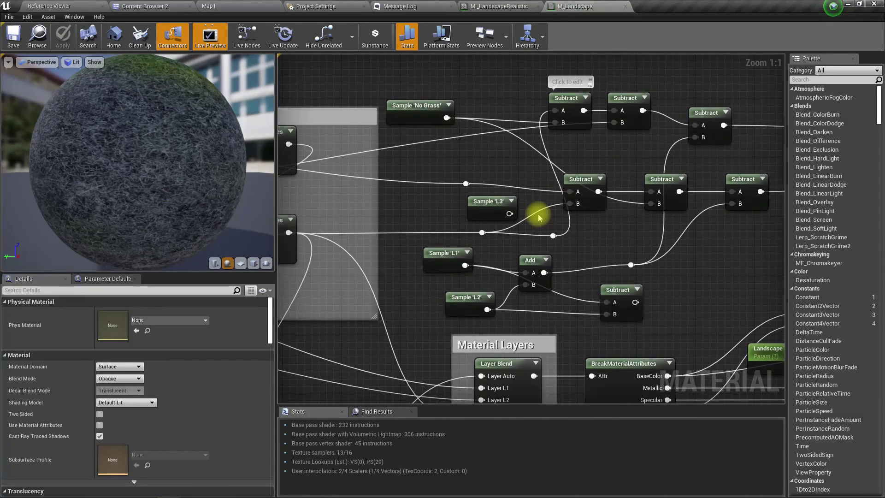
{"action": "right_click_drag", "start_coordinate": [337, 249], "coordinate": [674, 119]}
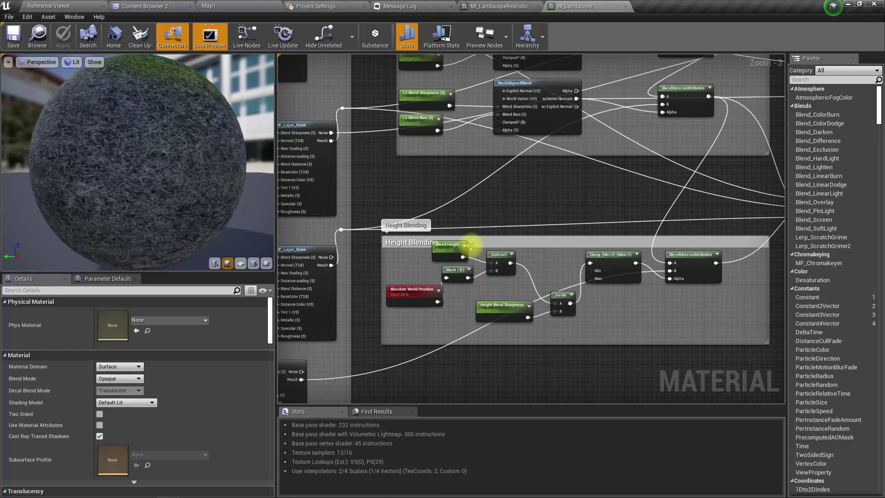
{"action": "left_click", "coordinate": [454, 246]}
{"action": "right_click_drag", "start_coordinate": [658, 342], "coordinate": [566, 396]}
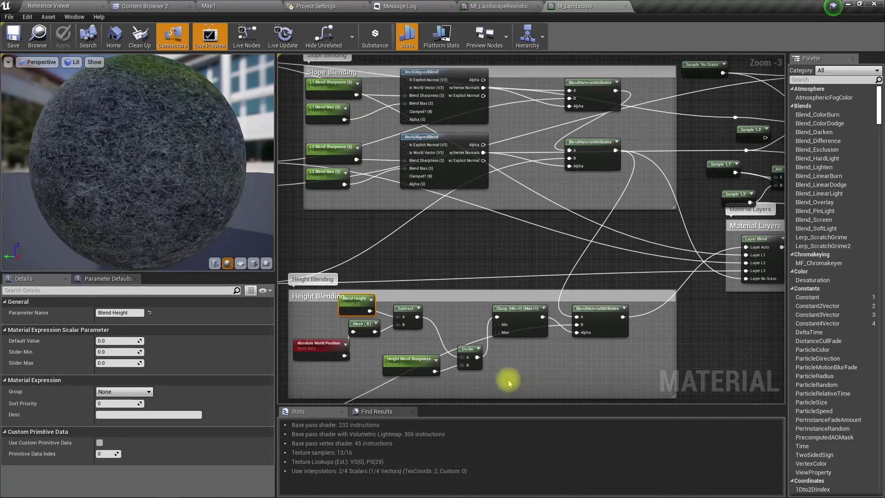
- Select the MF_Layer node in M_Landscape and trace its inputs back to the L4 texture, normal and tint parameters
{"action": "right_click_drag", "start_coordinate": [508, 379], "coordinate": [631, 316]}
{"action": "right_click_drag", "start_coordinate": [544, 304], "coordinate": [727, 247]}
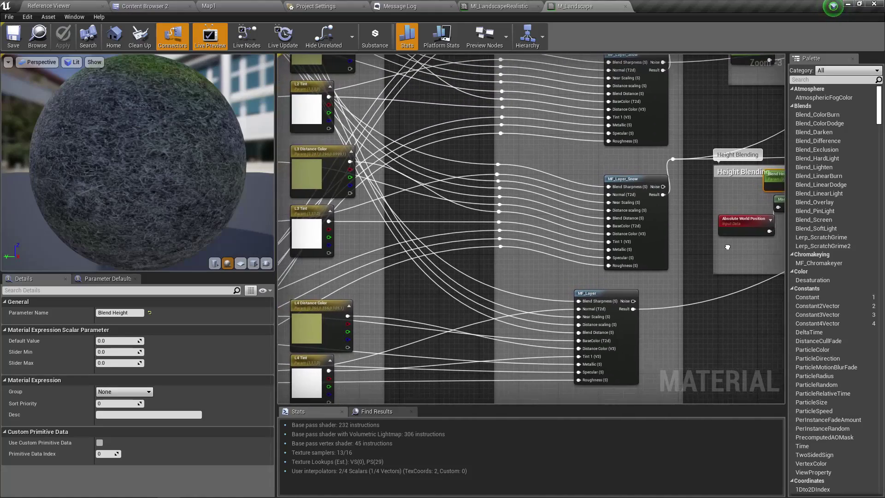
{"action": "right_click", "coordinate": [607, 295]}
{"action": "left_click", "coordinate": [600, 293]}
{"action": "right_click_drag", "start_coordinate": [467, 247], "coordinate": [551, 338]}
{"action": "scroll", "coordinate": [530, 230], "scroll_direction": "down", "scroll_amount": 4}
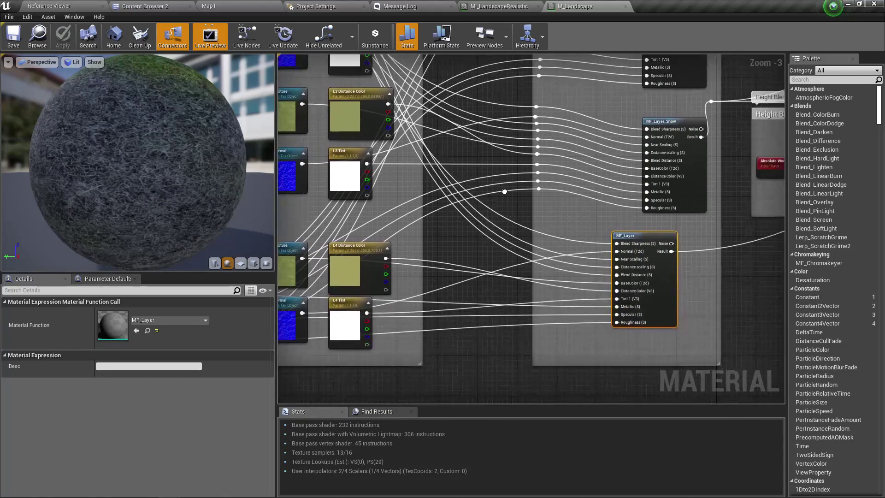
{"action": "scroll", "coordinate": [466, 245], "scroll_direction": "up", "scroll_amount": 3}
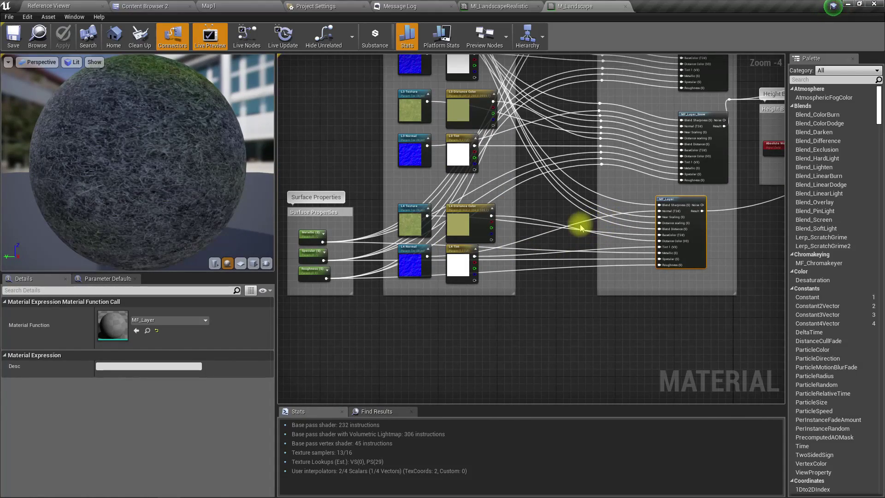
{"action": "scroll", "coordinate": [449, 228], "scroll_direction": "up", "scroll_amount": 2}
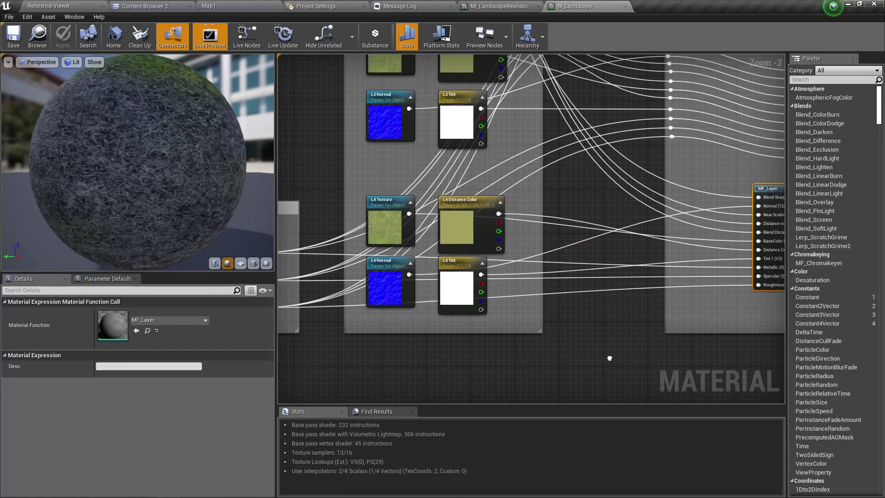
- Follow the MF_Layer result back to the Height Blending group and examine its Absolute World Position and Blend Height nodes
{"action": "right_click_drag", "start_coordinate": [608, 358], "coordinate": [522, 372]}
{"action": "right_click_drag", "start_coordinate": [578, 360], "coordinate": [450, 360]}
{"action": "scroll", "coordinate": [449, 359], "scroll_direction": "down", "scroll_amount": 2}
{"action": "right_click_drag", "start_coordinate": [601, 296], "coordinate": [476, 363]}
{"action": "scroll", "coordinate": [529, 265], "scroll_direction": "up", "scroll_amount": 2}
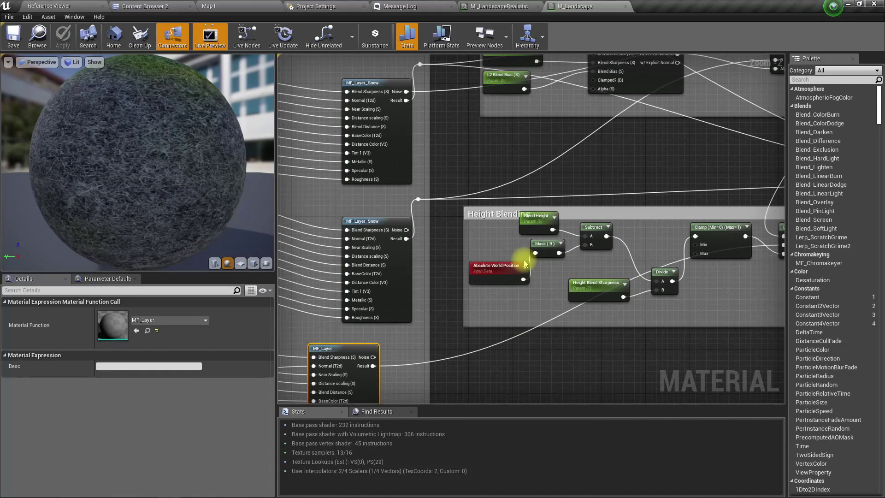
{"action": "scroll", "coordinate": [525, 263], "scroll_direction": "up", "scroll_amount": 2}
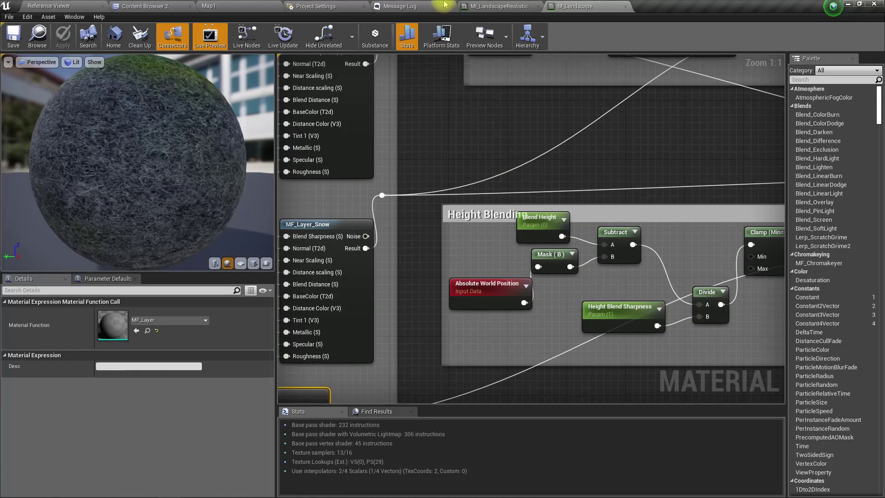
- Review the L4 texture and the height blend parameters in MI_LandscapeRealistic
{"action": "left_click", "coordinate": [495, 6]}
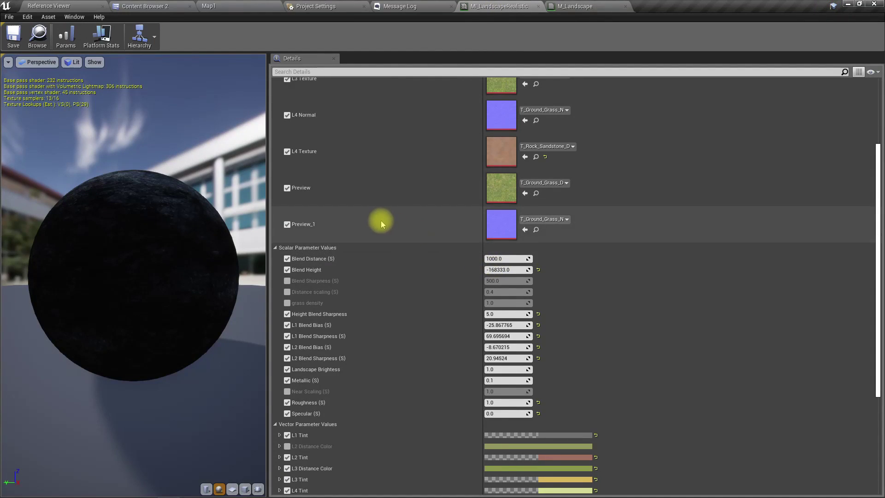
{"action": "scroll", "coordinate": [380, 224], "scroll_direction": "up", "scroll_amount": 2}
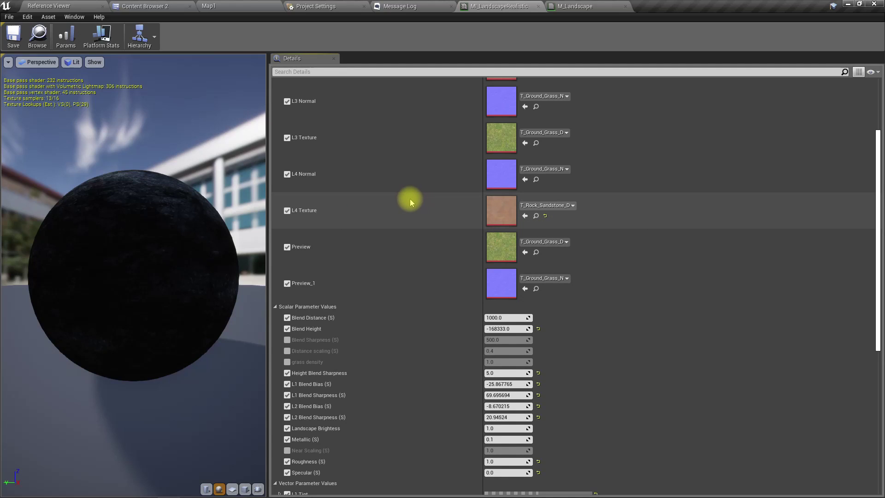
{"action": "scroll", "coordinate": [411, 202], "scroll_direction": "up", "scroll_amount": 1}
{"action": "scroll", "coordinate": [411, 202], "scroll_direction": "up", "scroll_amount": 1}
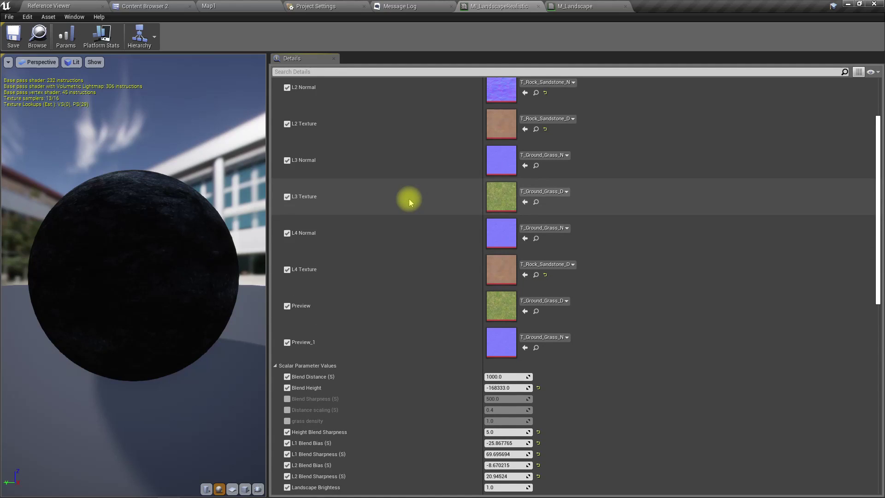
{"action": "scroll", "coordinate": [410, 202], "scroll_direction": "down", "scroll_amount": 1}
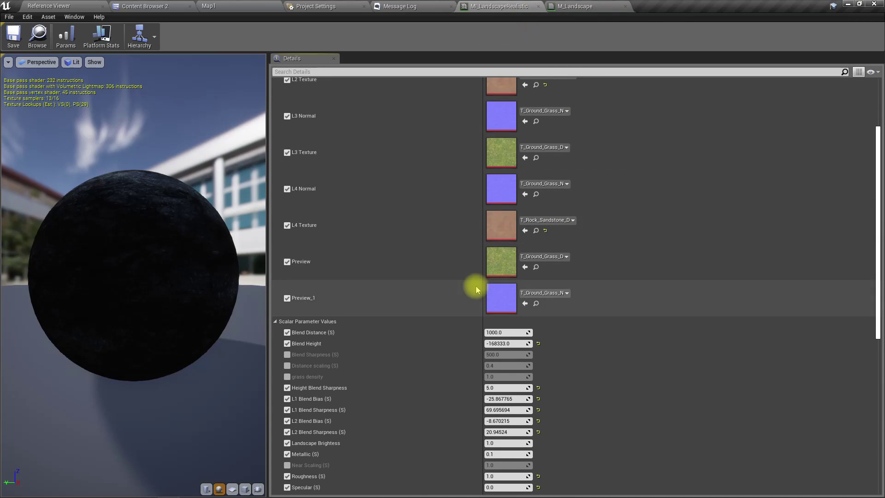
{"action": "scroll", "coordinate": [476, 289], "scroll_direction": "down", "scroll_amount": 2}
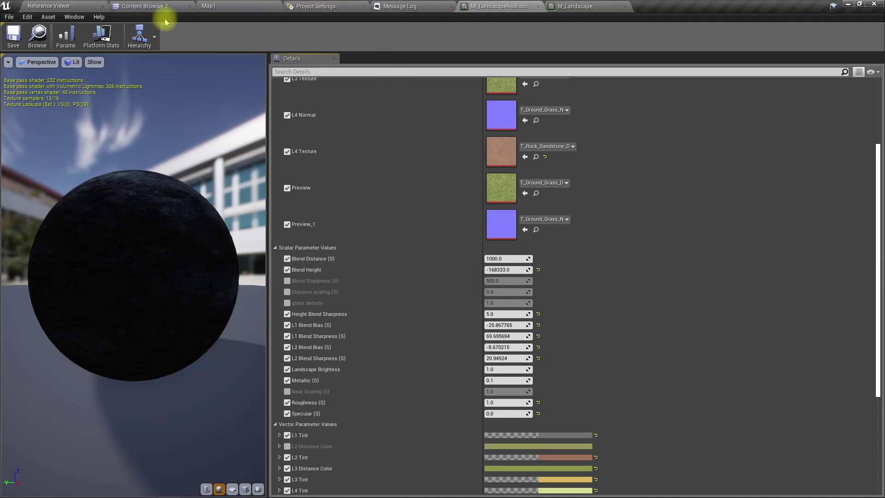
- Return to the Map1 level and place a cube on the shoreline where the grass meets the water
{"action": "left_click", "coordinate": [210, 5]}
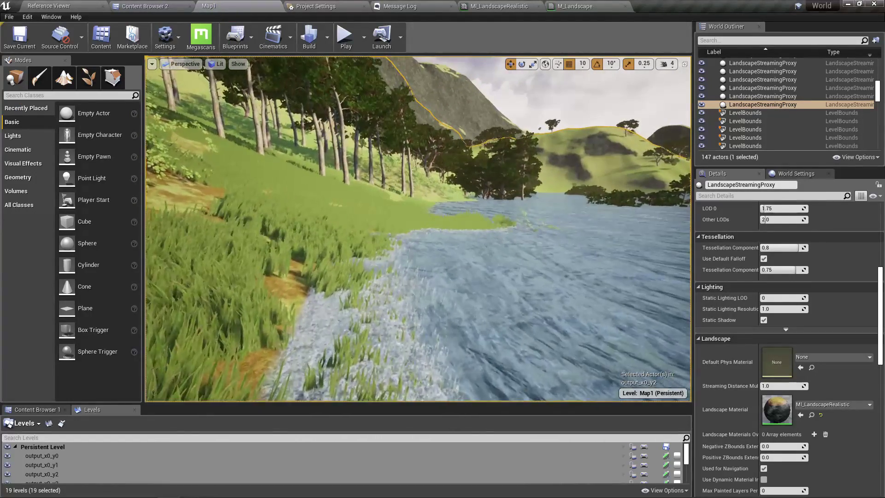
{"action": "right_click_drag", "start_coordinate": [339, 170], "coordinate": [330, 220]}
{"action": "key", "text": "w"}
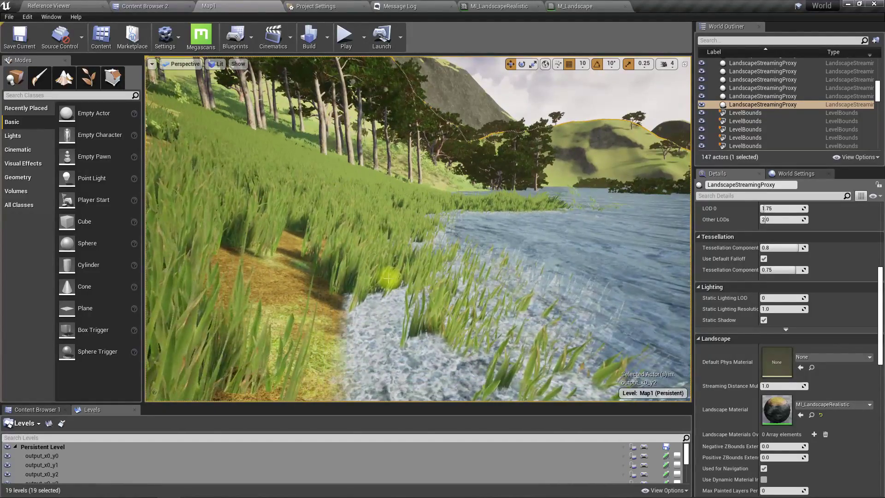
{"action": "right_click_drag", "start_coordinate": [389, 279], "coordinate": [448, 284]}
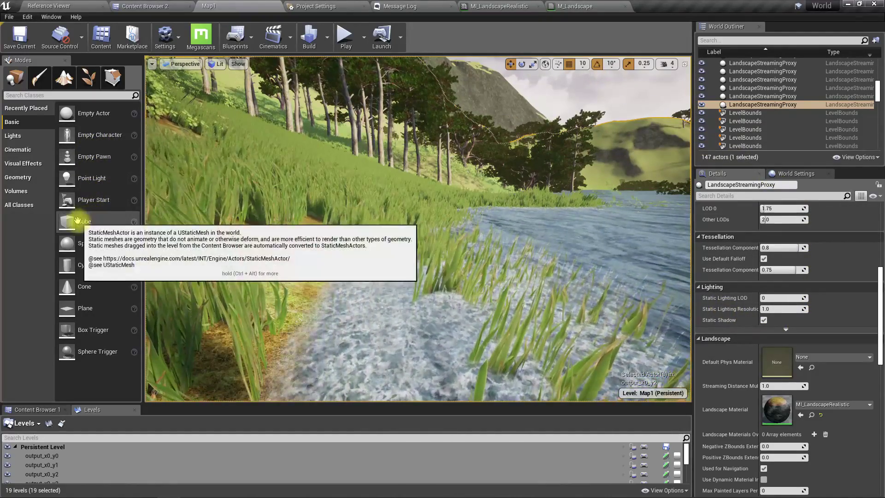
{"action": "left_click_drag", "start_coordinate": [77, 220], "coordinate": [292, 257]}
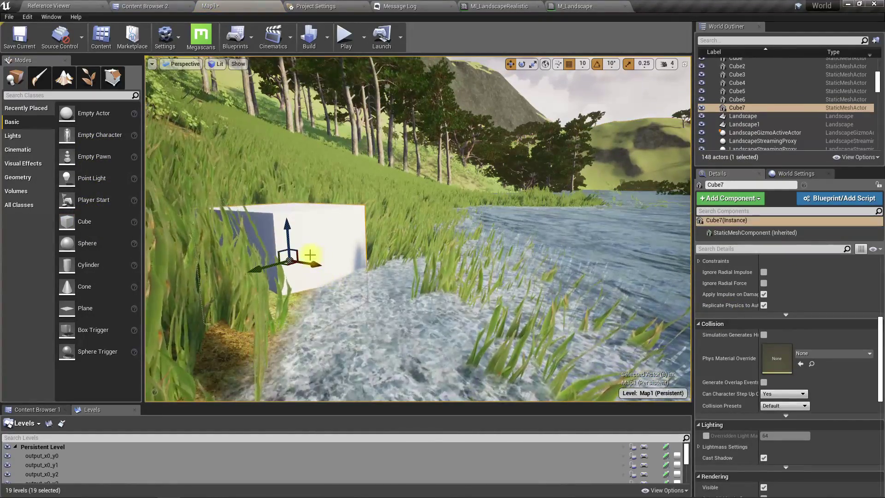
- Copy the cube's Z location and paste it as the Blend Height in MI_LandscapeRealistic, giving -148230.0
{"action": "scroll", "coordinate": [811, 318], "scroll_direction": "up", "scroll_amount": 10}
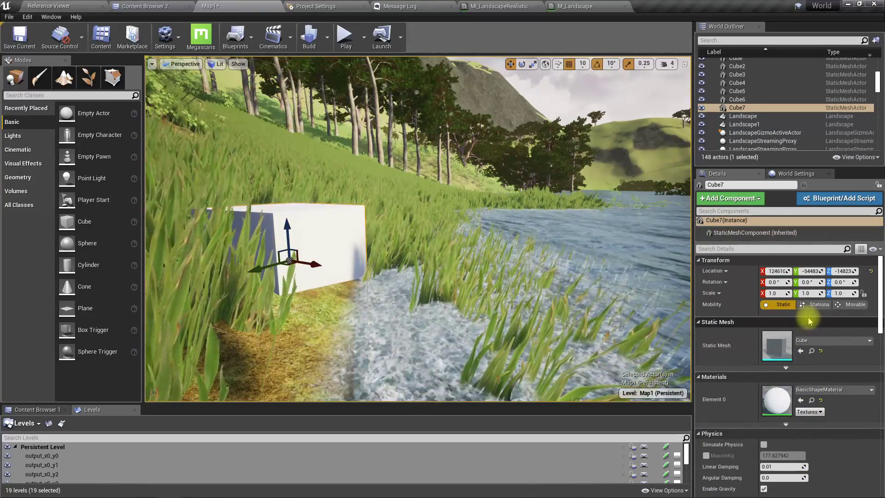
{"action": "left_click", "coordinate": [842, 271]}
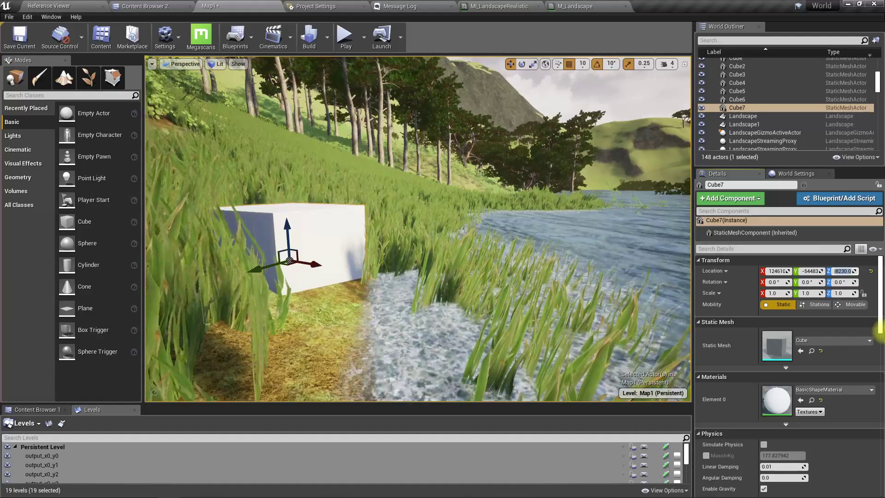
{"action": "key", "text": "Left"}
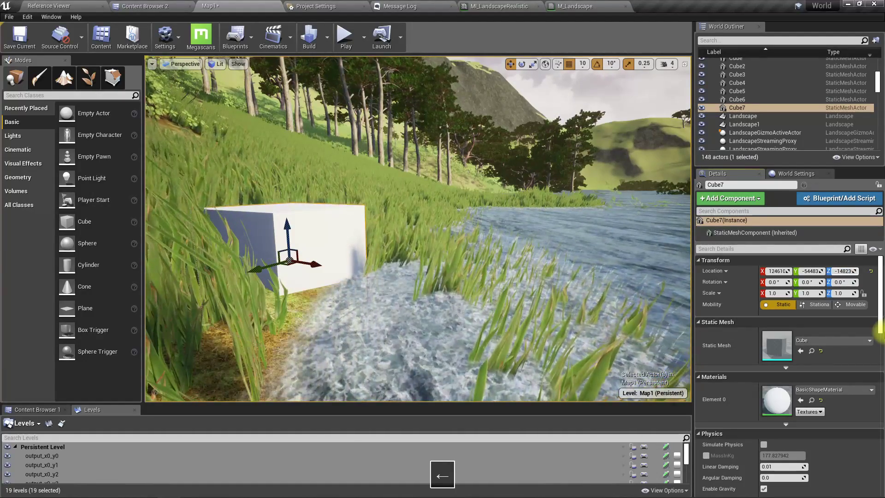
{"action": "key", "text": "ctrl+a"}
{"action": "key", "text": "ctrl+c"}
{"action": "left_click", "coordinate": [497, 6]}
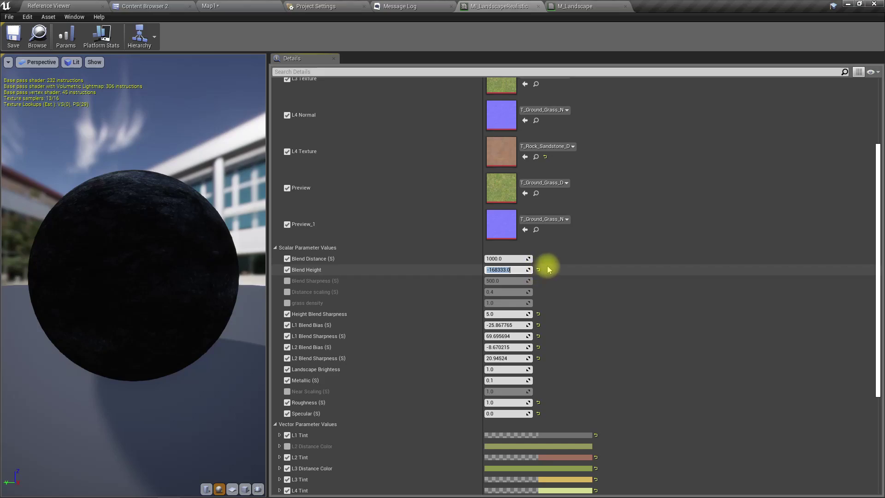
{"action": "key", "text": "ctrl+v"}
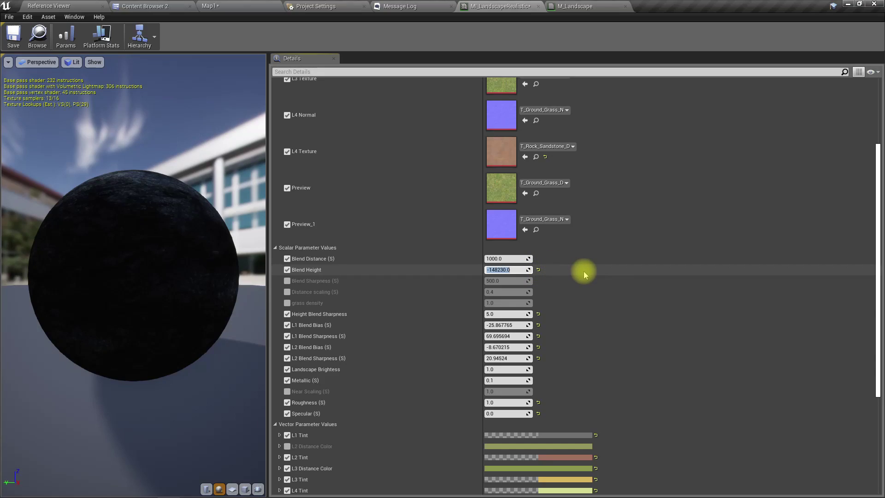
- Return to the Map1 level and inspect the ground layer and grass around the cube and along the lake shoreline
{"action": "left_click", "coordinate": [232, 6]}
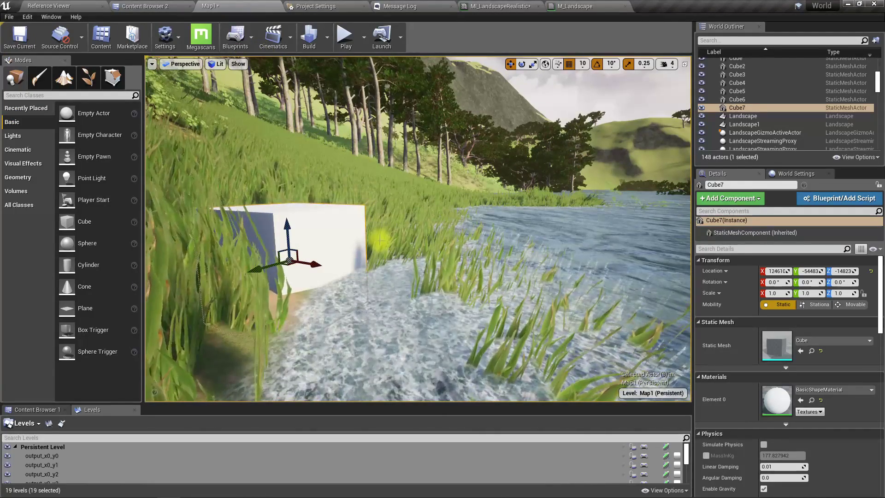
{"action": "right_click_drag", "start_coordinate": [380, 241], "coordinate": [474, 258]}
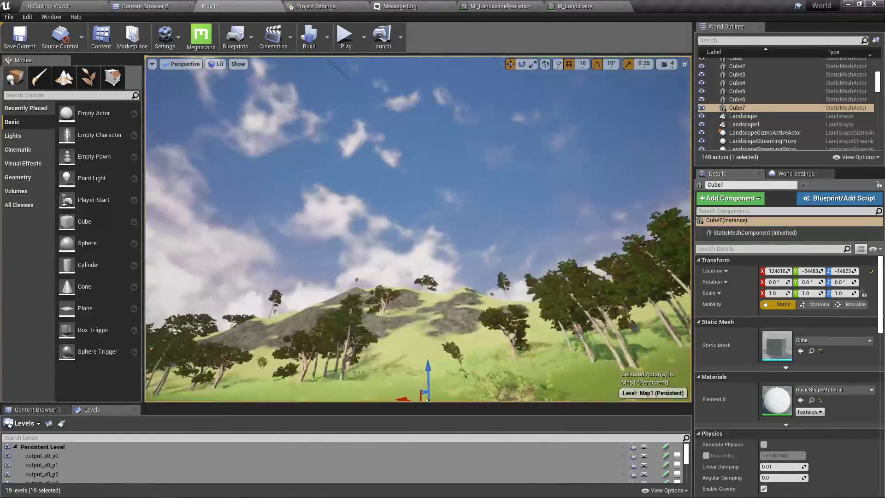
{"action": "right_click_drag", "start_coordinate": [418, 229], "coordinate": [456, 277]}
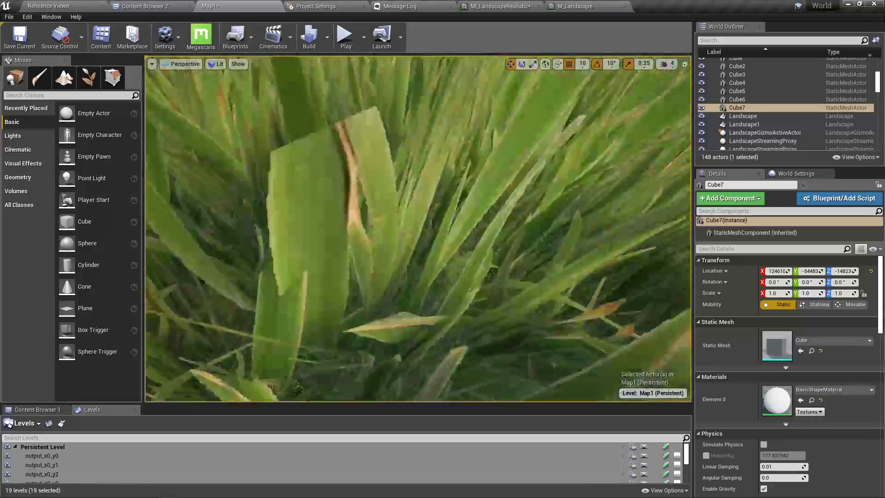
{"action": "key", "text": "s"}
{"action": "right_click_drag", "start_coordinate": [417, 228], "coordinate": [488, 235]}
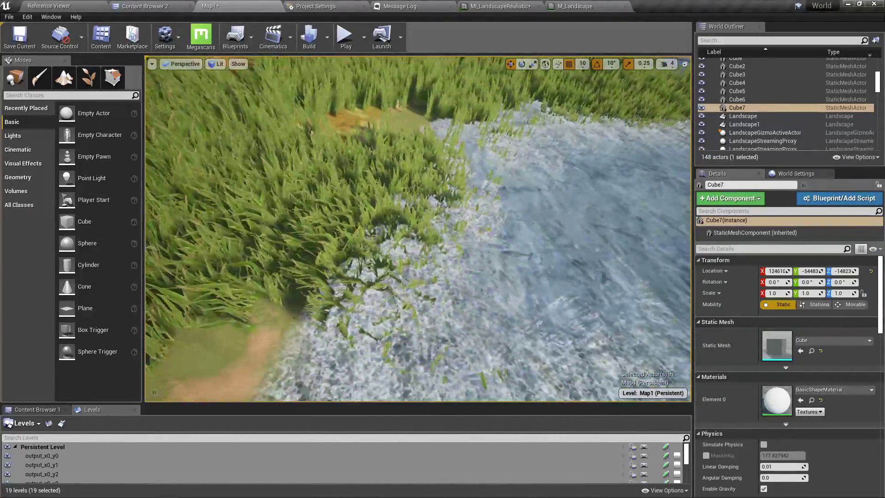
- In M_Landscape, review the Height Blending group and examine the Grass output node with its L3 Grass and L2 Bushes inputs
{"action": "left_click", "coordinate": [574, 6]}
{"action": "scroll", "coordinate": [510, 259], "scroll_direction": "down", "scroll_amount": 4}
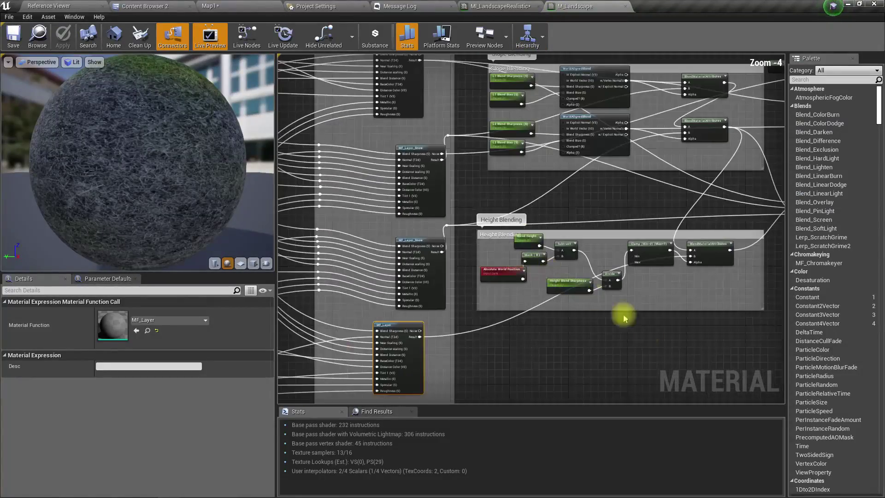
{"action": "scroll", "coordinate": [489, 236], "scroll_direction": "up", "scroll_amount": 4}
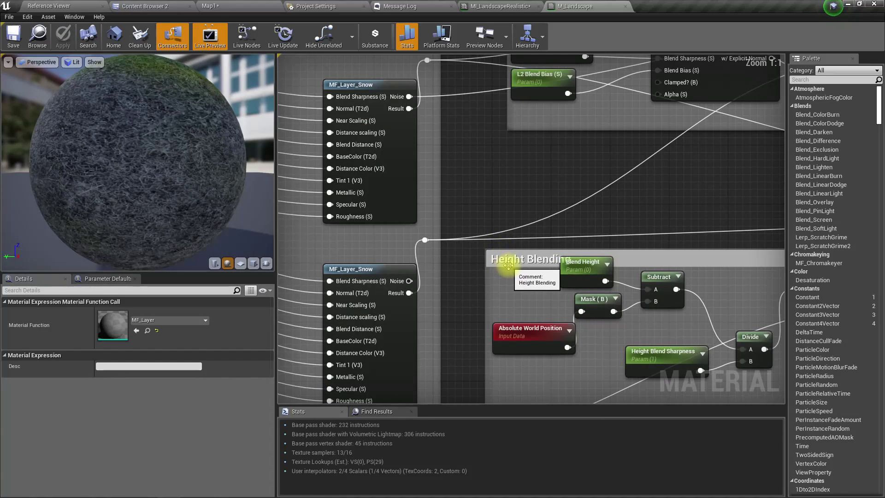
{"action": "scroll", "coordinate": [509, 265], "scroll_direction": "down", "scroll_amount": 4}
{"action": "right_click_drag", "start_coordinate": [693, 209], "coordinate": [356, 280]}
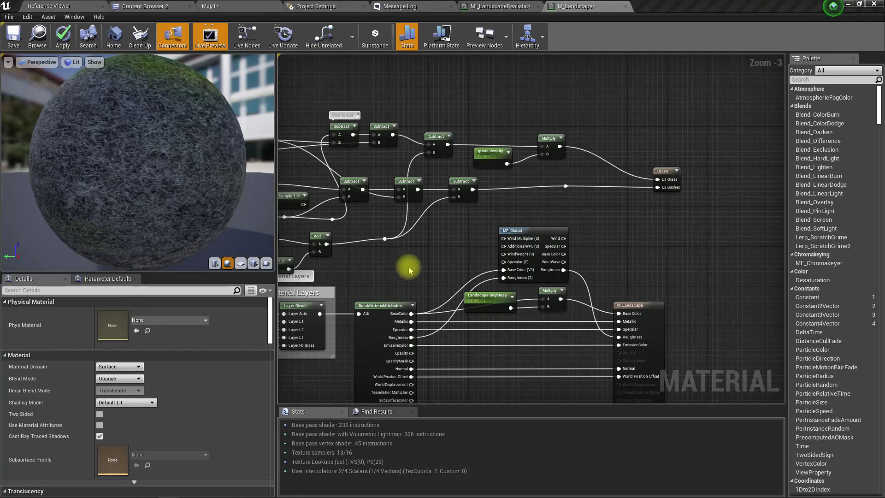
{"action": "right_click_drag", "start_coordinate": [406, 266], "coordinate": [513, 248]}
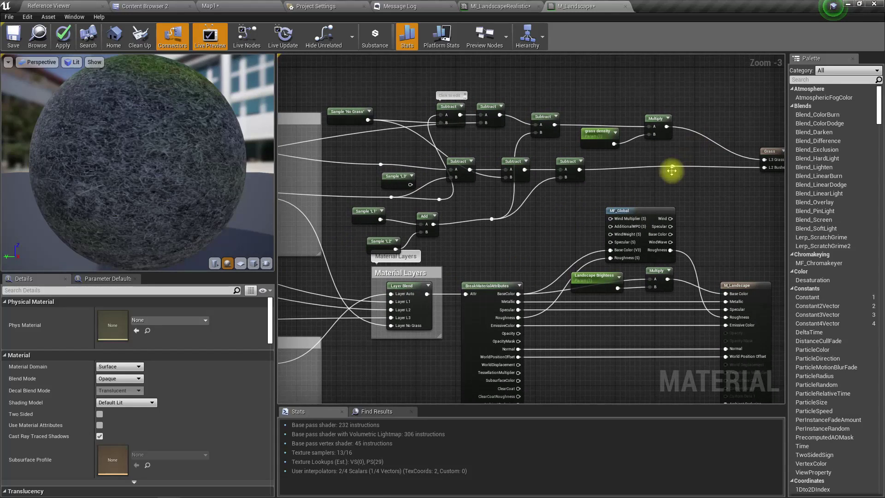
{"action": "right_click_drag", "start_coordinate": [778, 177], "coordinate": [659, 214]}
{"action": "scroll", "coordinate": [669, 211], "scroll_direction": "up", "scroll_amount": 3}
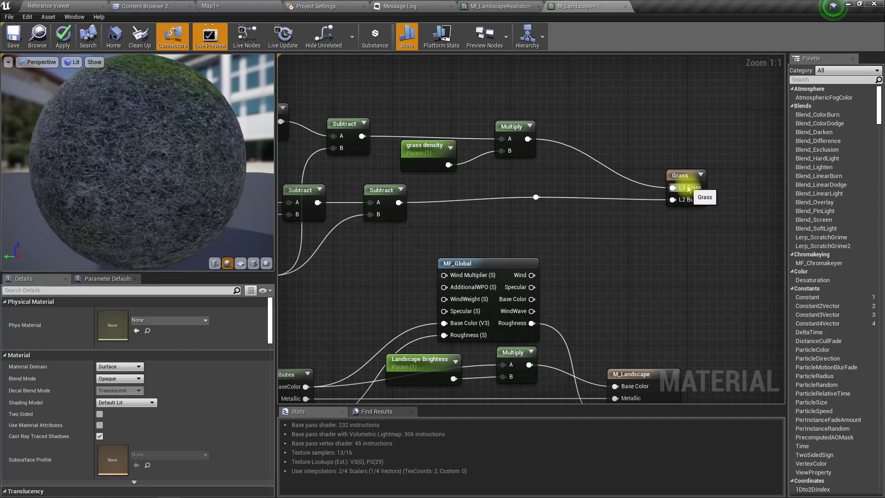
{"action": "left_click", "coordinate": [672, 179]}
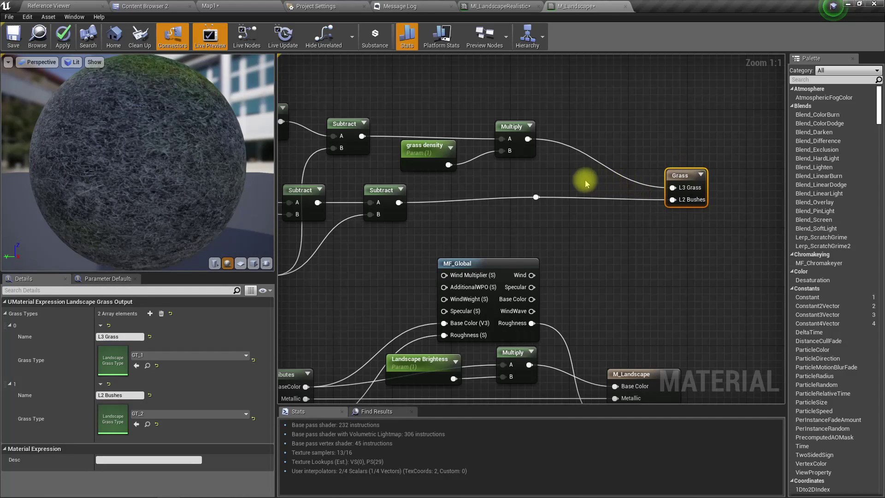
{"action": "right_click_drag", "start_coordinate": [585, 178], "coordinate": [651, 198]}
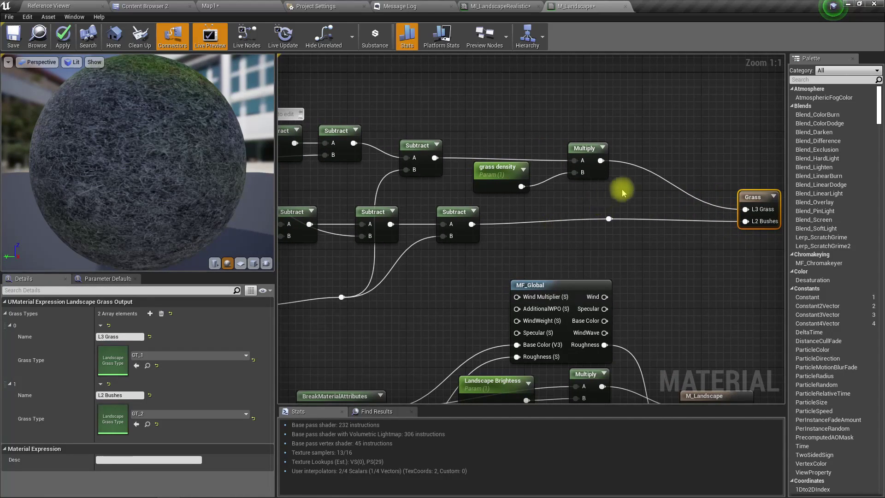
- Move the Clamp node down between Divide and BlendMaterialAttributes in the Height Blending group, and trace the blend result to the Layer Blend node
{"action": "right_click_drag", "start_coordinate": [416, 310], "coordinate": [784, 55]}
{"action": "right_click_drag", "start_coordinate": [403, 193], "coordinate": [461, 180]}
{"action": "left_click", "coordinate": [381, 224]}
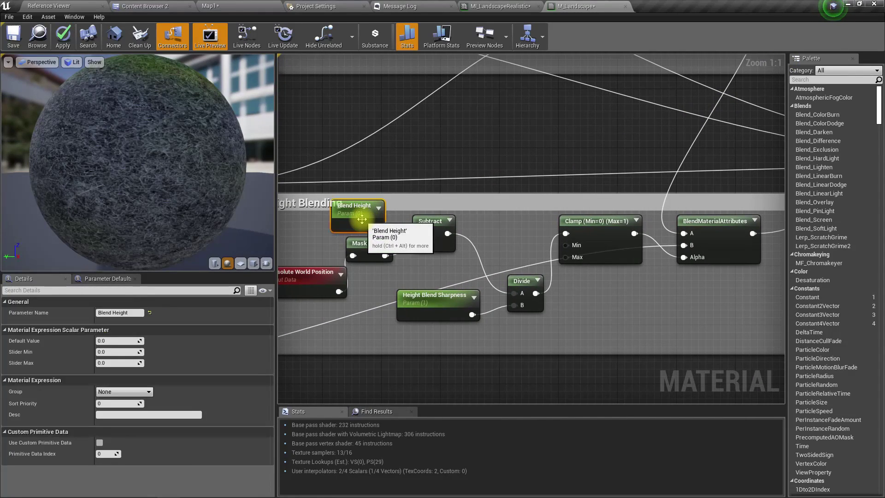
{"action": "right_click_drag", "start_coordinate": [536, 293], "coordinate": [468, 302]}
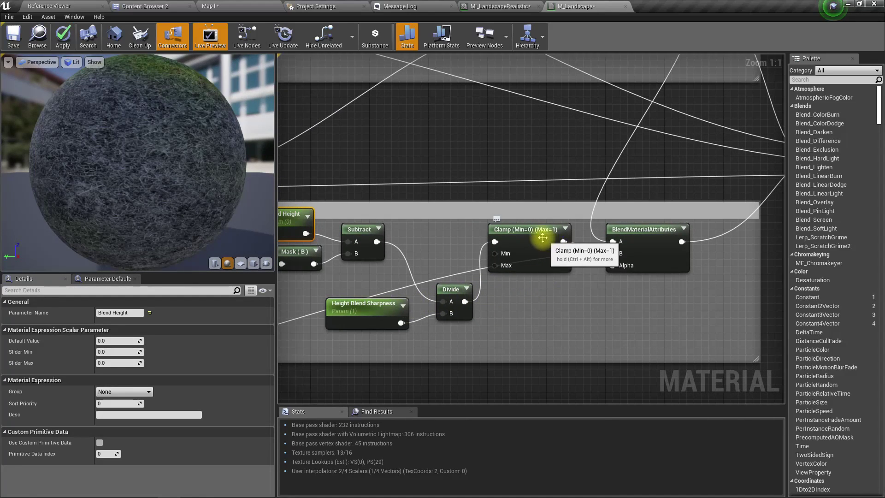
{"action": "left_click_drag", "start_coordinate": [544, 229], "coordinate": [549, 273]}
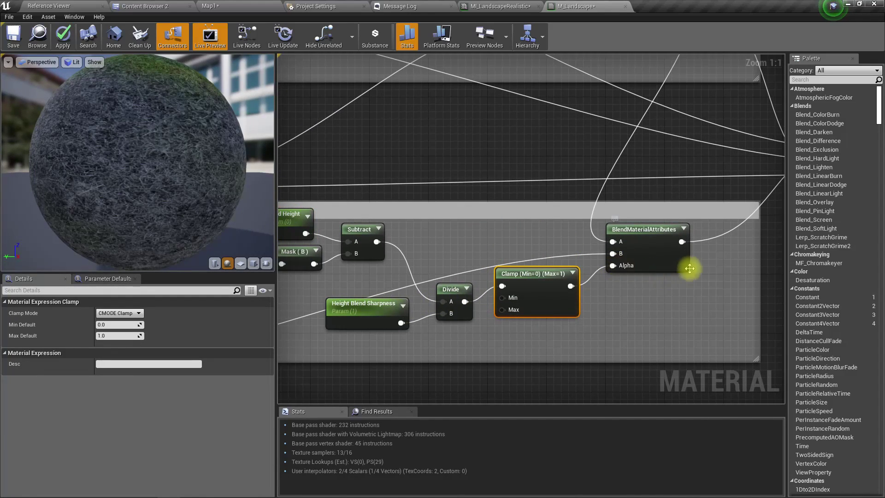
{"action": "right_click_drag", "start_coordinate": [689, 263], "coordinate": [568, 341]}
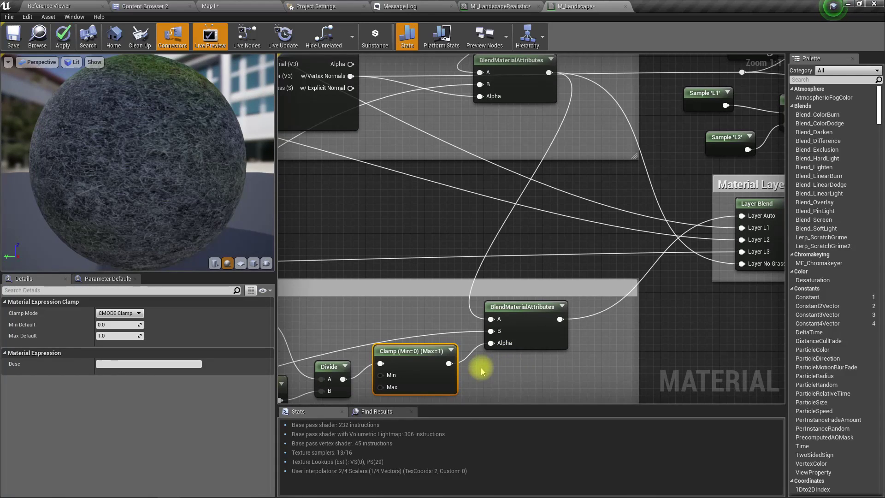
{"action": "right_click_drag", "start_coordinate": [494, 366], "coordinate": [468, 356]}
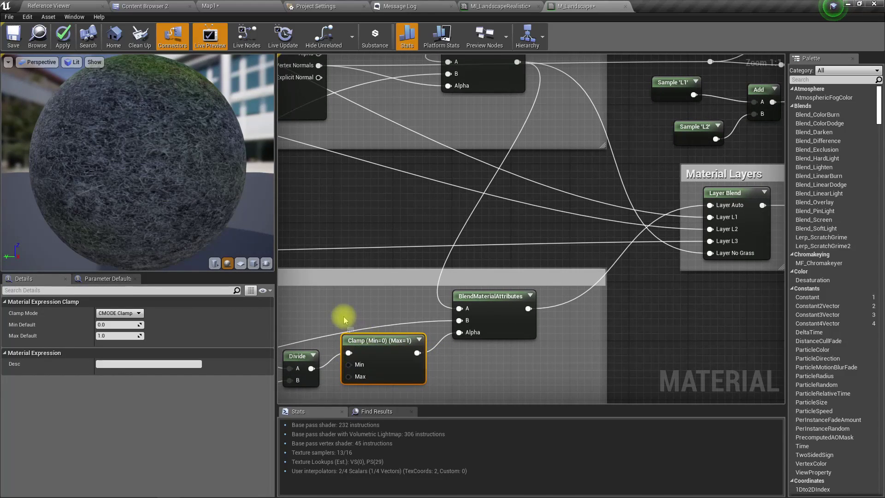
{"action": "right_click_drag", "start_coordinate": [342, 316], "coordinate": [468, 292]}
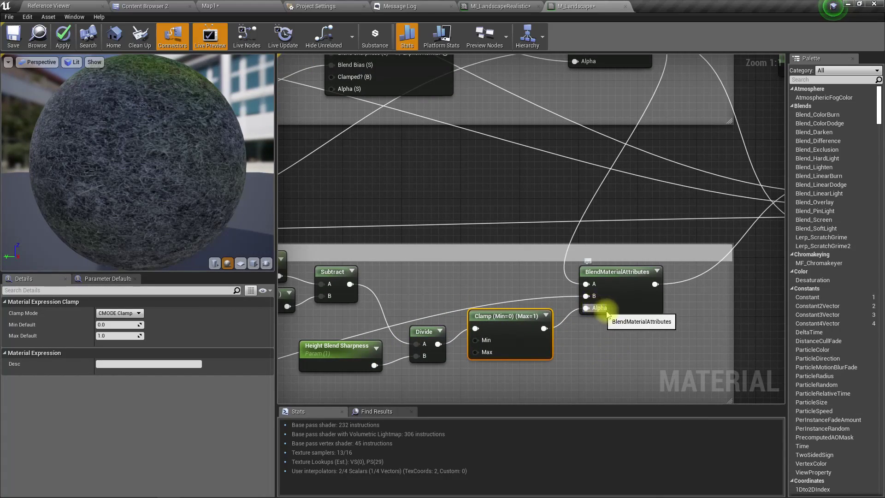
- Insert a new Multiply node between the grass density Multiply and the Grass output's L3 Grass input
{"action": "scroll", "coordinate": [640, 347], "scroll_direction": "down", "scroll_amount": 3}
{"action": "right_click_drag", "start_coordinate": [640, 346], "coordinate": [249, 450]}
{"action": "scroll", "coordinate": [551, 202], "scroll_direction": "up", "scroll_amount": 3}
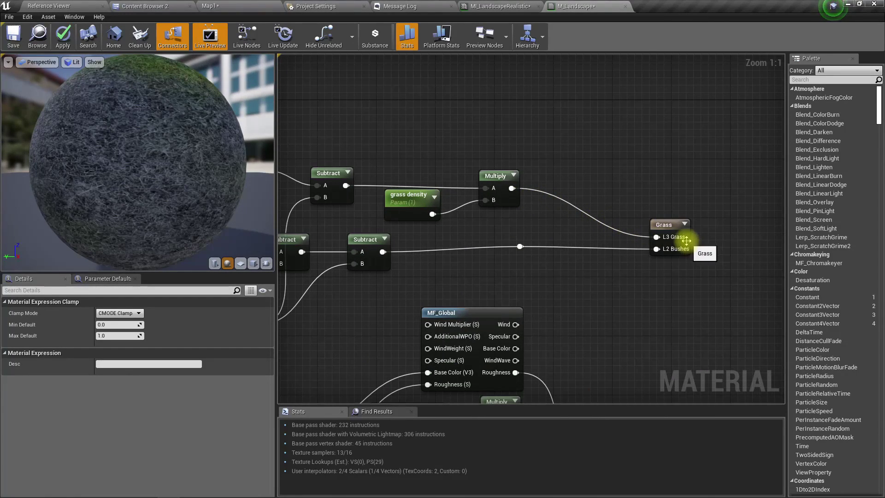
{"action": "left_click_drag", "start_coordinate": [511, 188], "coordinate": [566, 210]}
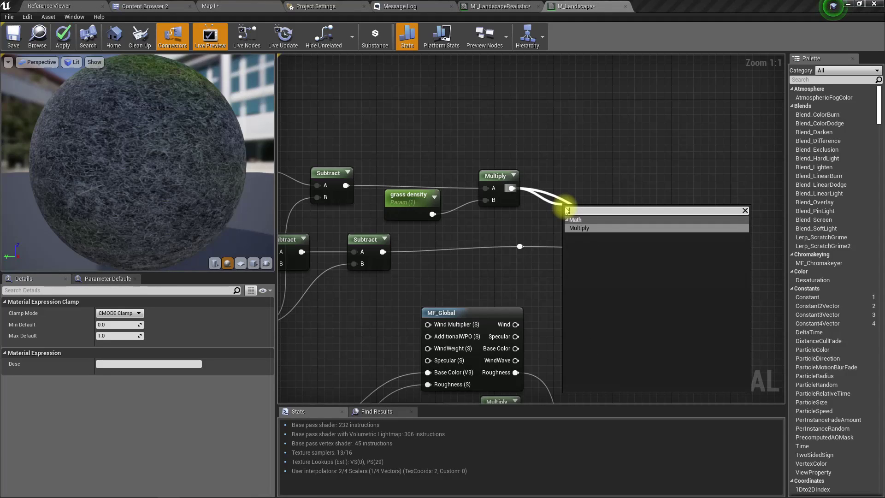
{"action": "key", "text": "Return"}
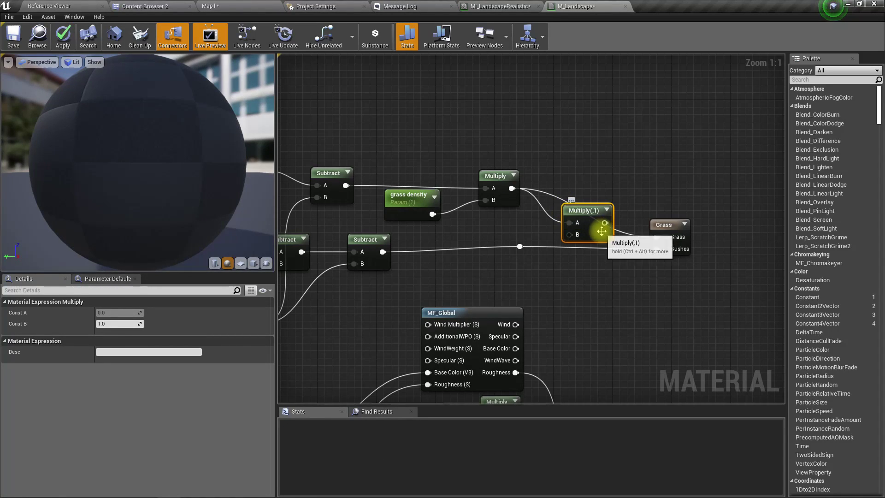
{"action": "left_click_drag", "start_coordinate": [605, 223], "coordinate": [657, 238]}
{"action": "left_click_drag", "start_coordinate": [585, 213], "coordinate": [578, 197]}
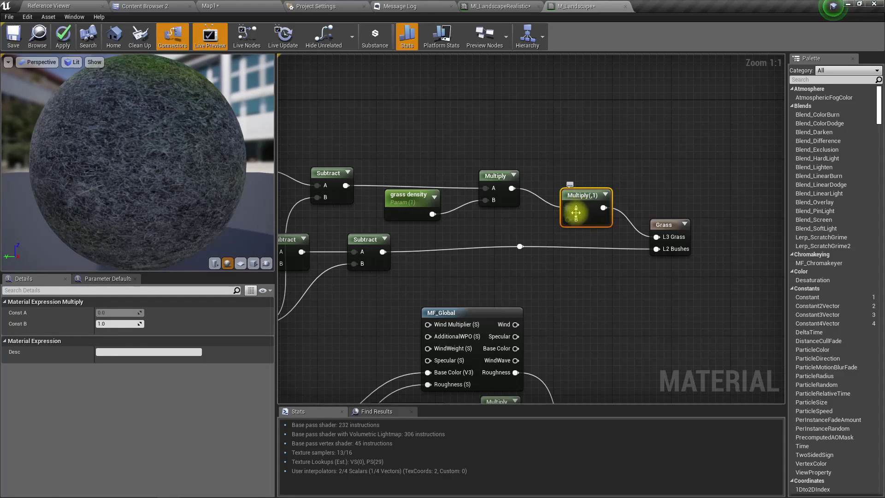
- Return to the Height Blending group and examine the chain from Absolute World Position and Blend Height to the Clamp output
{"action": "right_click_drag", "start_coordinate": [453, 272], "coordinate": [784, 154]}
{"action": "scroll", "coordinate": [681, 188], "scroll_direction": "down", "scroll_amount": 3}
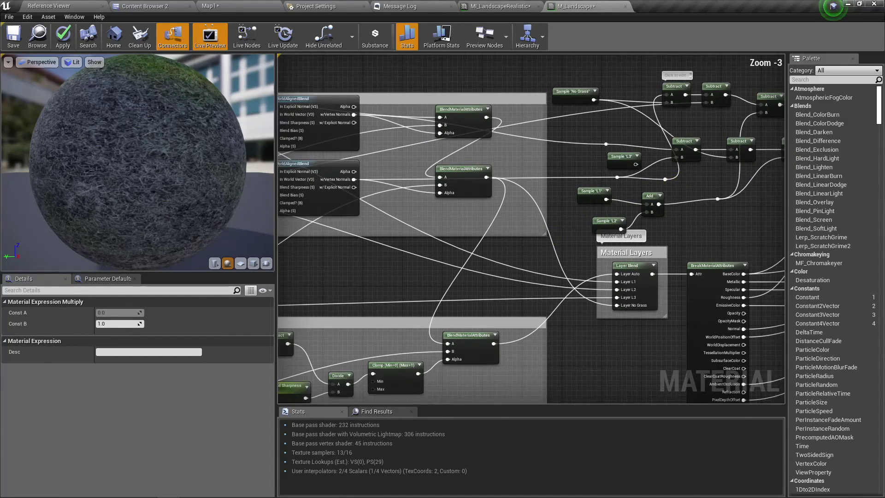
{"action": "right_click_drag", "start_coordinate": [342, 367], "coordinate": [483, 269]}
{"action": "scroll", "coordinate": [469, 303], "scroll_direction": "up", "scroll_amount": 2}
{"action": "right_click_drag", "start_coordinate": [643, 305], "coordinate": [632, 292]}
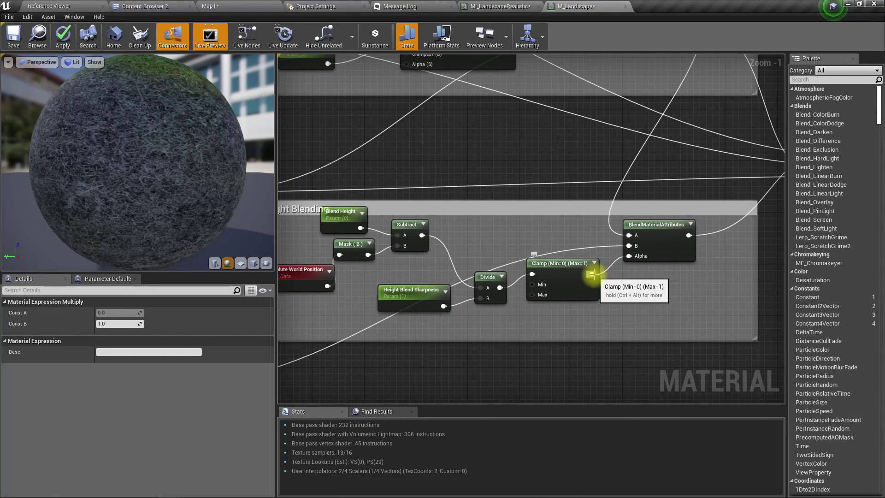
{"action": "left_click_drag", "start_coordinate": [592, 274], "coordinate": [641, 303]}
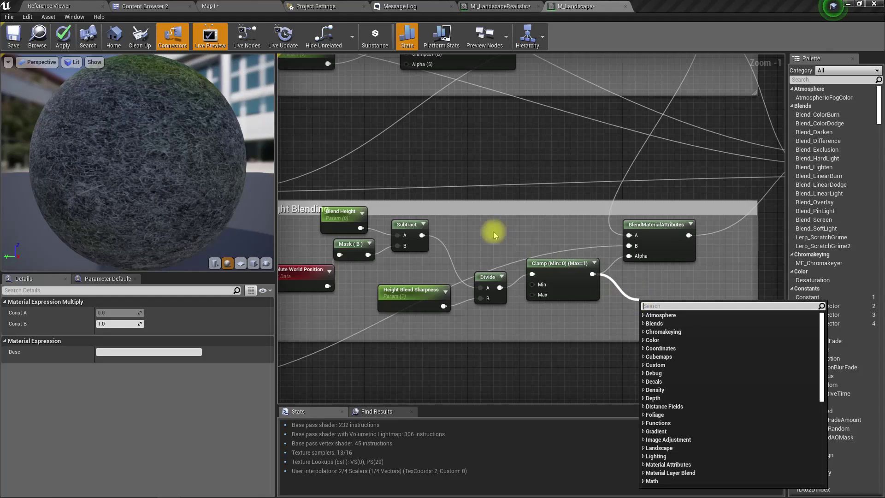
{"action": "right_click_drag", "start_coordinate": [337, 159], "coordinate": [363, 162]}
{"action": "right_click_drag", "start_coordinate": [636, 288], "coordinate": [583, 281]}
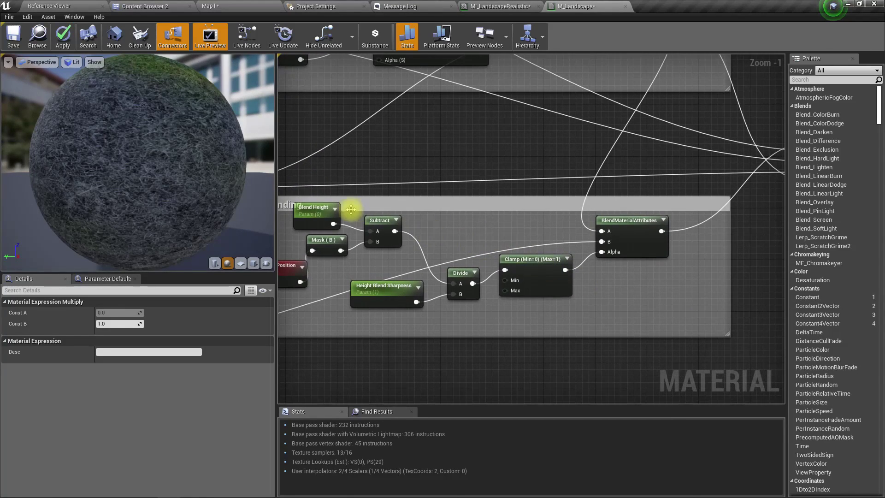
{"action": "right_click_drag", "start_coordinate": [341, 232], "coordinate": [423, 221]}
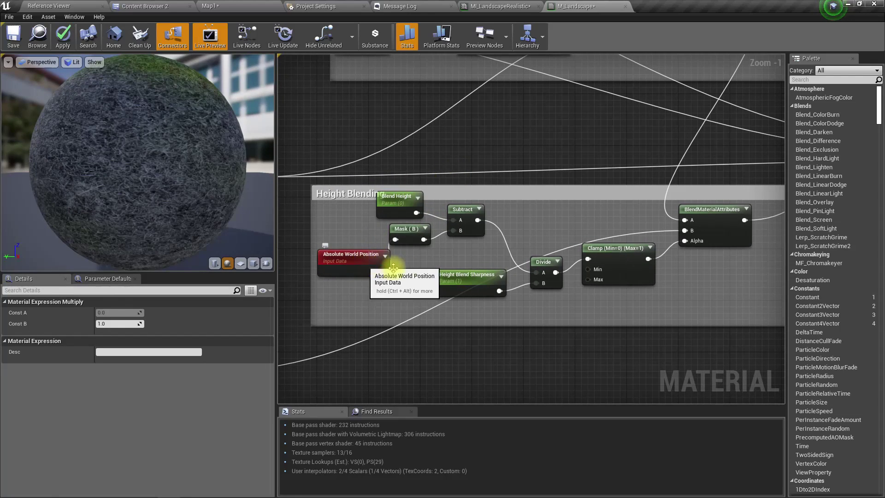
{"action": "right_click_drag", "start_coordinate": [369, 262], "coordinate": [242, 270]}
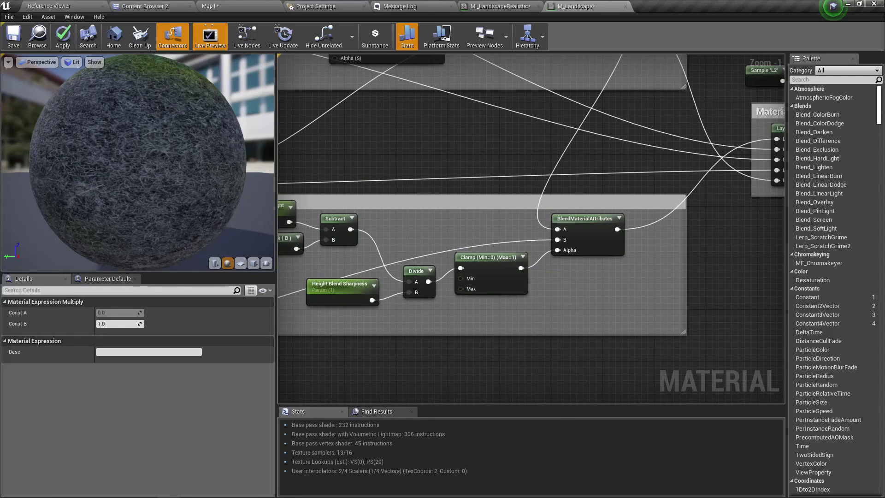
{"action": "right_click_drag", "start_coordinate": [332, 258], "coordinate": [419, 248]}
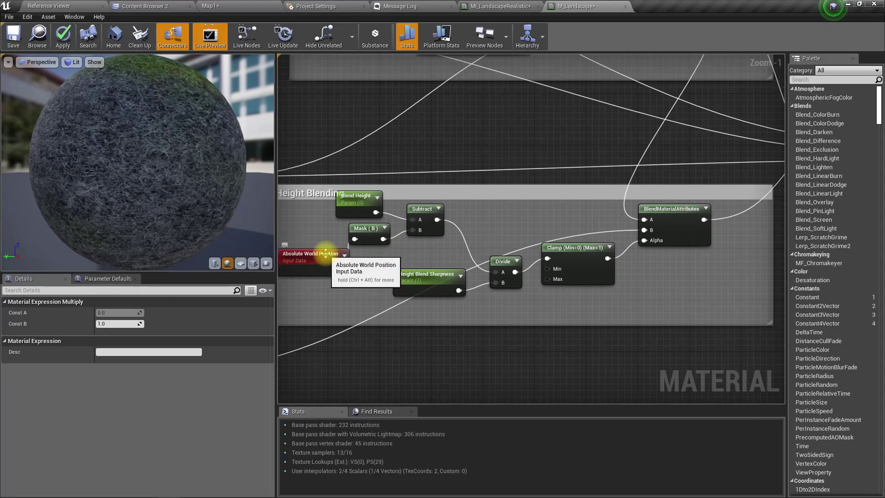
{"action": "left_click", "coordinate": [357, 208]}
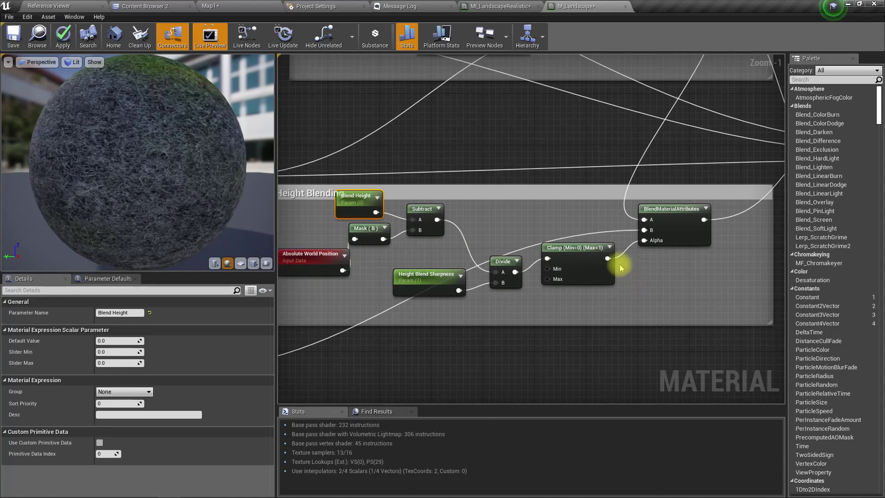
- Add a OneMinus node fed by the Clamp output in the Height Blending group
{"action": "left_click_drag", "start_coordinate": [607, 258], "coordinate": [631, 276]}
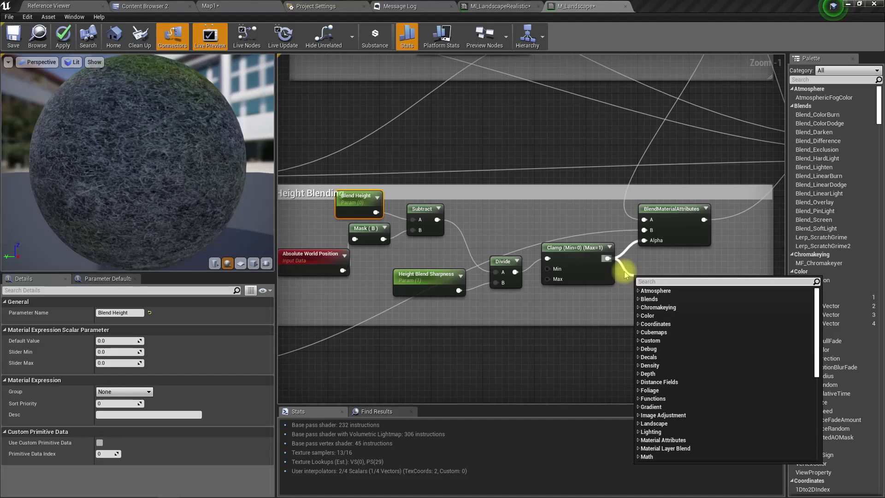
{"action": "type", "text": "oneminus"}
{"action": "key", "text": "Return"}
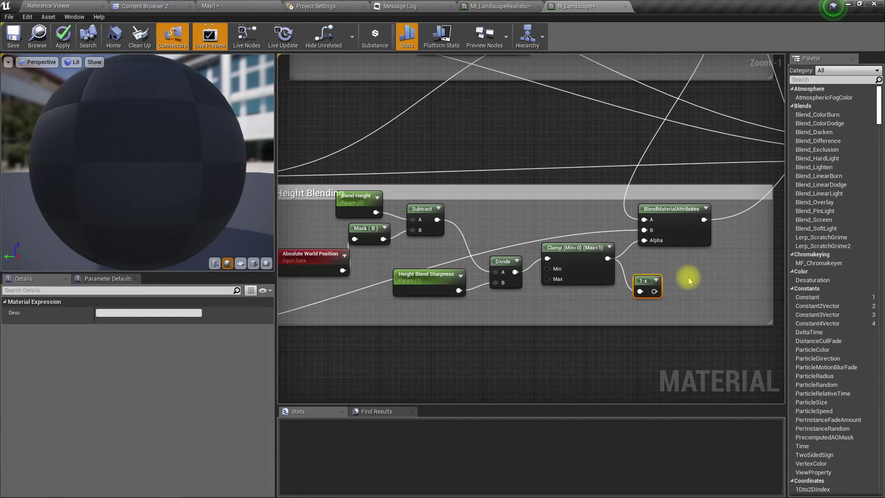
- Wire the OneMinus result into input B of the Multiply feeding L3 Grass, and apply the material changes
{"action": "scroll", "coordinate": [559, 302], "scroll_direction": "down", "scroll_amount": 2}
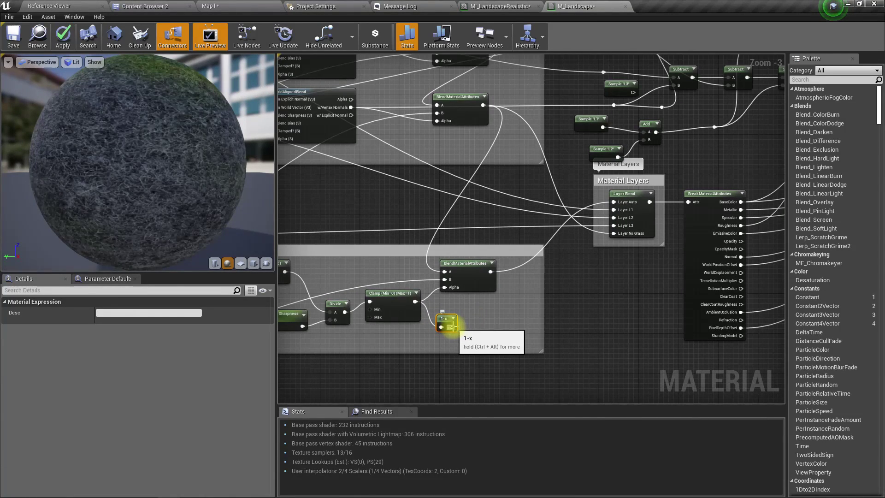
{"action": "left_click_drag", "start_coordinate": [450, 326], "coordinate": [450, 378]}
{"action": "right_click_drag", "start_coordinate": [478, 276], "coordinate": [533, 198]}
{"action": "left_click", "coordinate": [61, 31]}
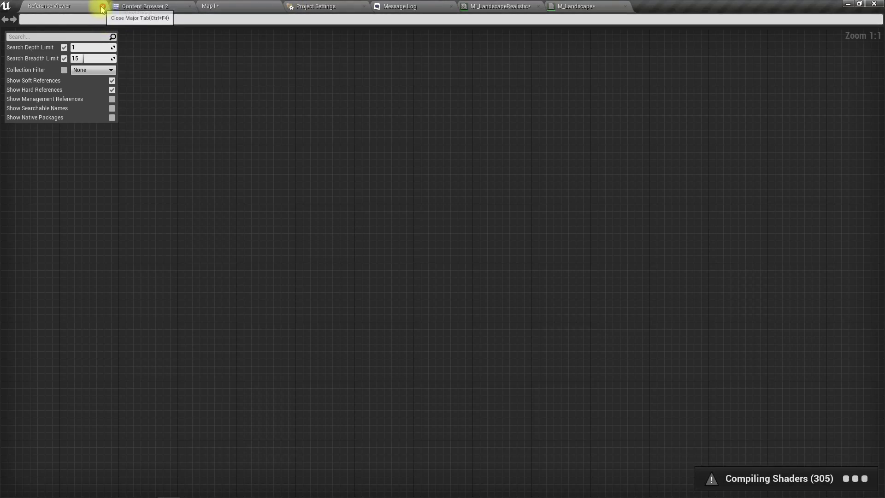
- Close the Reference Viewer and inspect the grass along the lake shoreline in Map1 in full-screen view
{"action": "left_click", "coordinate": [108, 6]}
{"action": "left_click", "coordinate": [147, 6]}
{"action": "right_click_drag", "start_coordinate": [347, 220], "coordinate": [354, 220]}
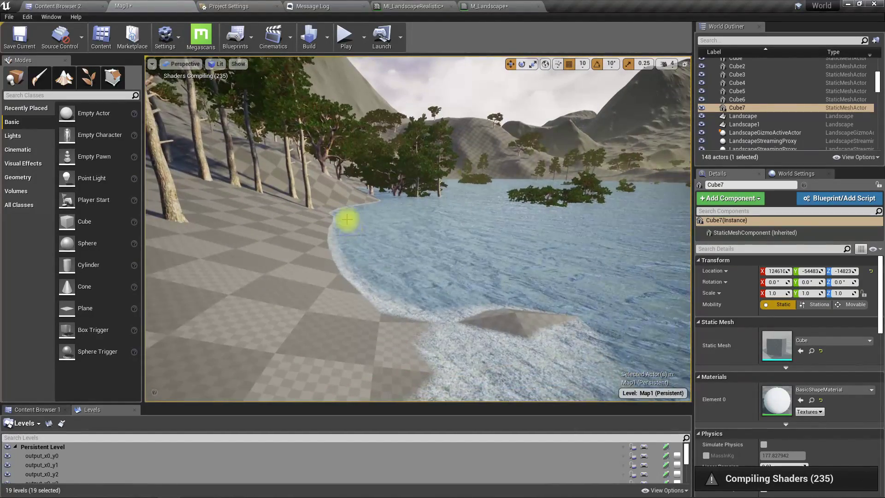
{"action": "key", "text": "F11"}
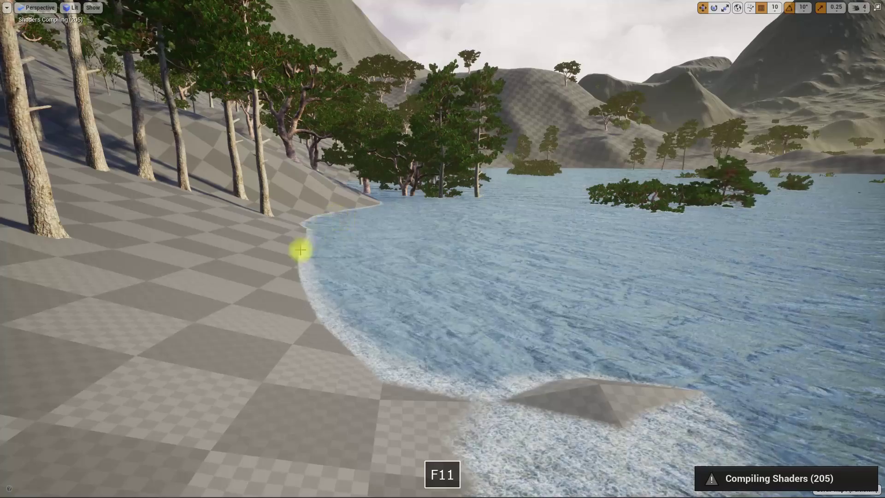
{"action": "right_click_drag", "start_coordinate": [287, 267], "coordinate": [305, 269]}
{"action": "key", "text": "a"}
{"action": "right_click_drag", "start_coordinate": [284, 340], "coordinate": [220, 331]}
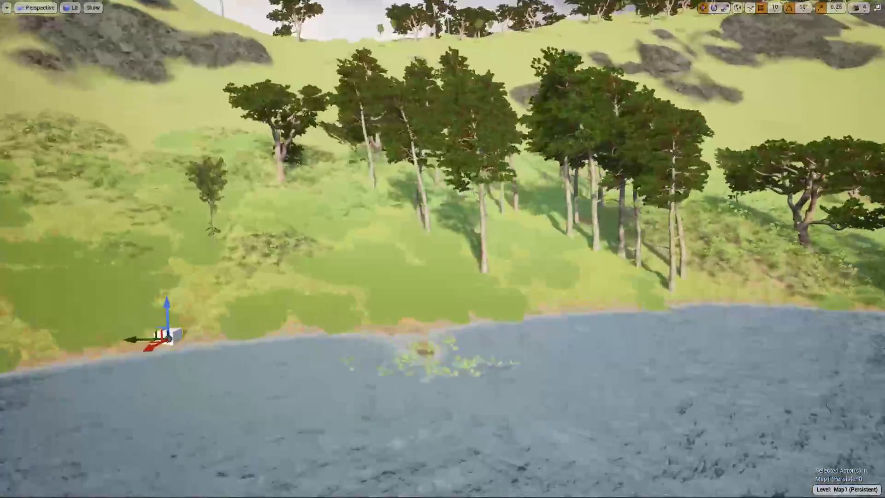
{"action": "key", "text": "w"}
{"action": "right_click_drag", "start_coordinate": [329, 294], "coordinate": [377, 304]}
{"action": "key", "text": "F11"}
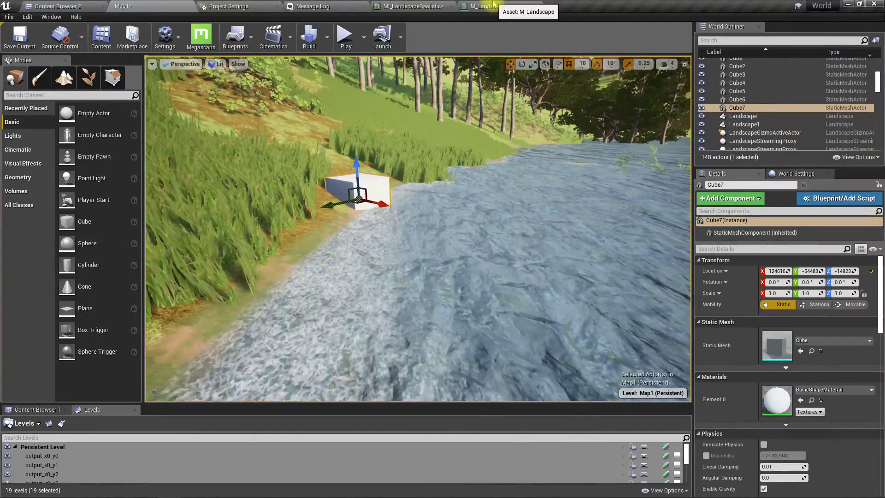
- In M_Landscape, insert a Multiply node between the last bushes Subtract and the Grass output's L2 Bushes input, using a reroute on the wire
{"action": "left_click", "coordinate": [493, 5]}
{"action": "scroll", "coordinate": [438, 253], "scroll_direction": "up", "scroll_amount": 3}
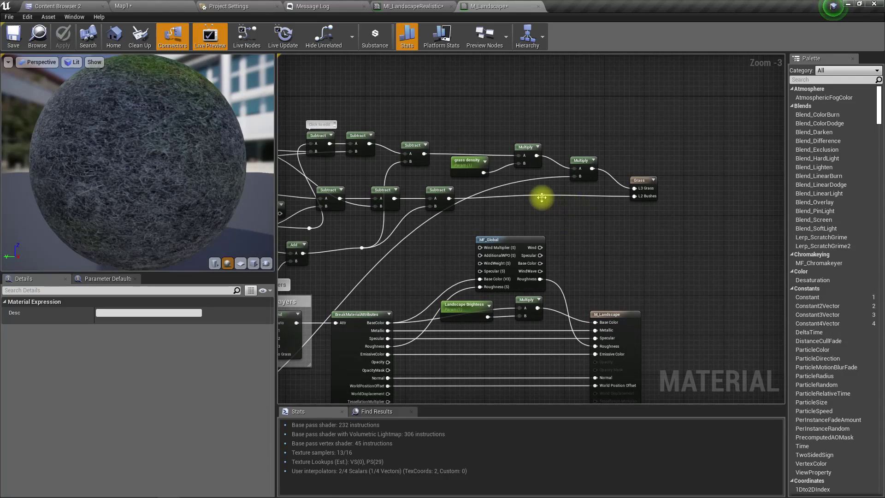
{"action": "double_click", "coordinate": [541, 196]}
{"action": "left_click_drag", "start_coordinate": [542, 195], "coordinate": [570, 205]}
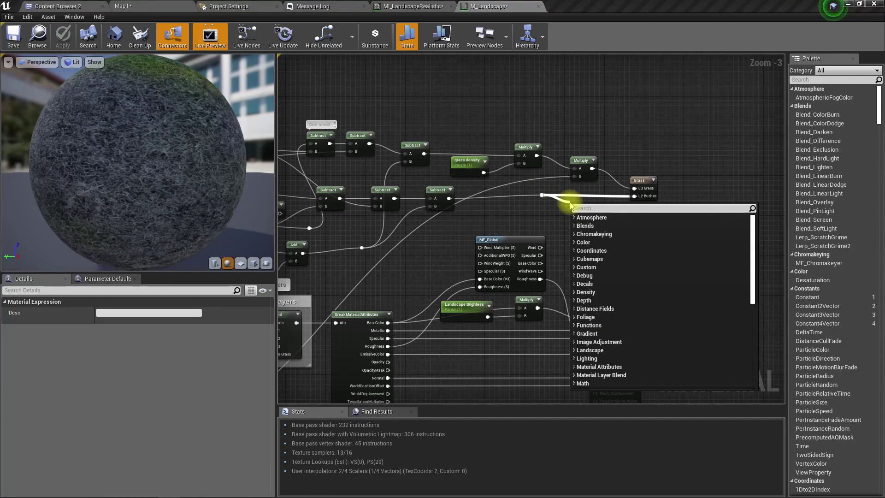
{"action": "type", "text": "multiply"}
{"action": "key", "text": "Return"}
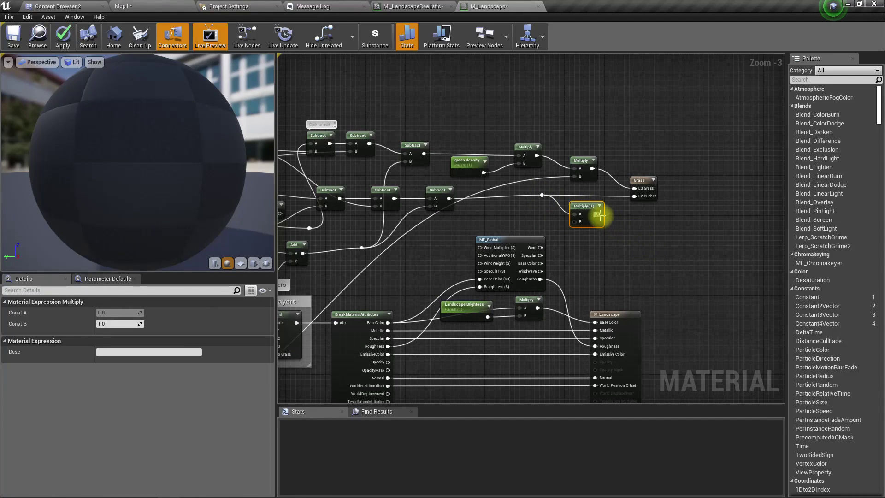
{"action": "left_click_drag", "start_coordinate": [598, 214], "coordinate": [634, 196]}
- Add a reroute on the inverted height wire, connect it to input B of the L2 Bushes Multiply, and apply the material
{"action": "right_click_drag", "start_coordinate": [640, 219], "coordinate": [569, 224]}
{"action": "left_click_drag", "start_coordinate": [497, 149], "coordinate": [569, 229]}
{"action": "left_click_drag", "start_coordinate": [578, 185], "coordinate": [665, 181]}
{"action": "left_click", "coordinate": [532, 183]}
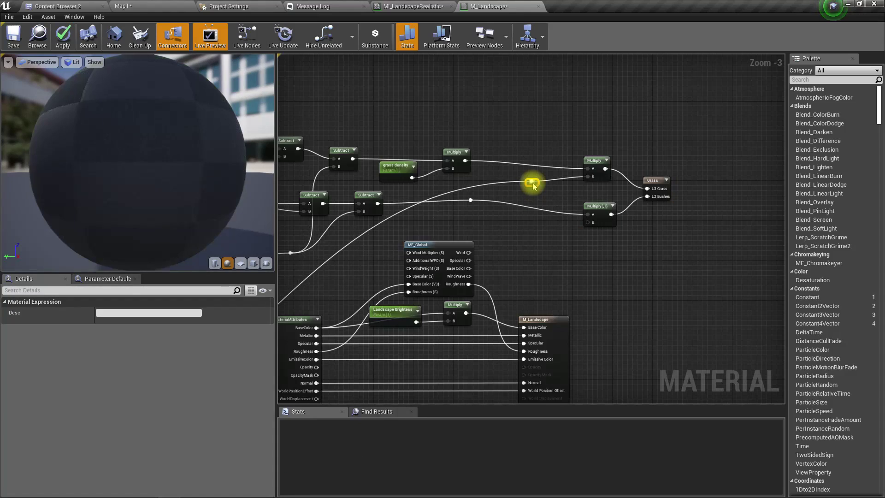
{"action": "left_click_drag", "start_coordinate": [534, 182], "coordinate": [588, 222]}
{"action": "right_click_drag", "start_coordinate": [635, 260], "coordinate": [598, 257]}
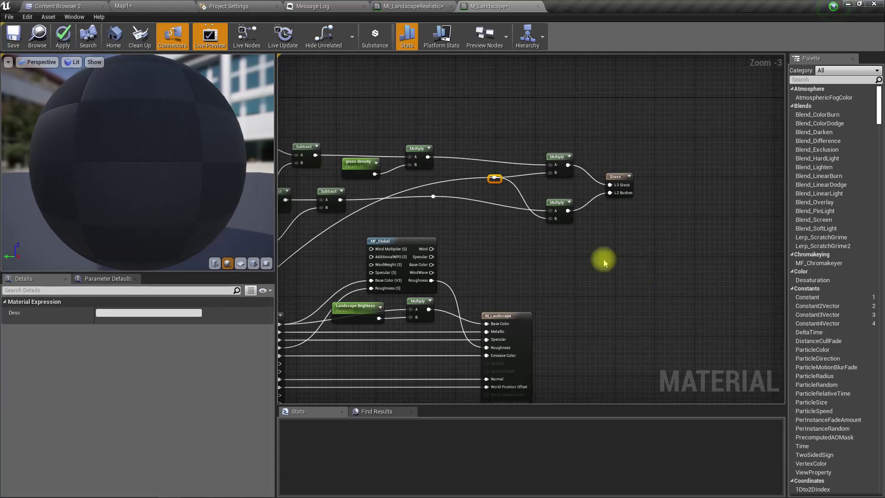
{"action": "left_click", "coordinate": [63, 36]}
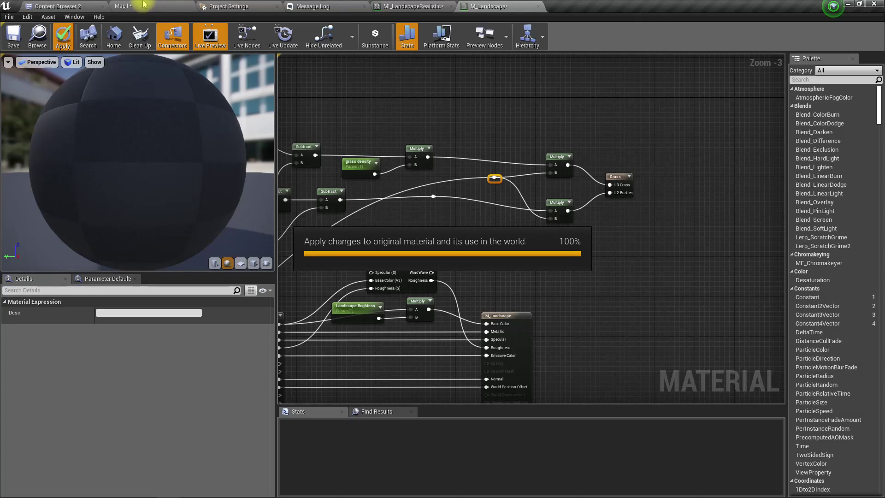
- Inspect how the grass and bushes stop at the lake shoreline in Map1, using the full-screen view
{"action": "left_click", "coordinate": [143, 5]}
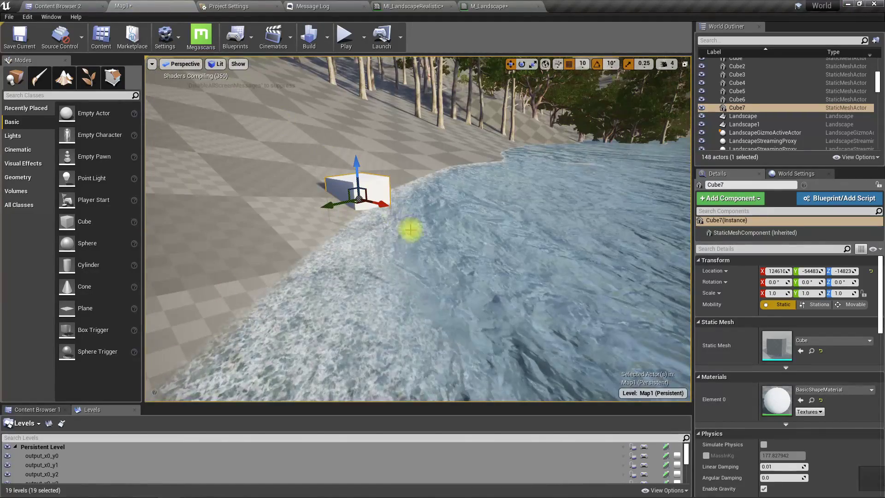
{"action": "right_click_drag", "start_coordinate": [417, 228], "coordinate": [429, 180]}
{"action": "right_click_drag", "start_coordinate": [429, 212], "coordinate": [373, 224]}
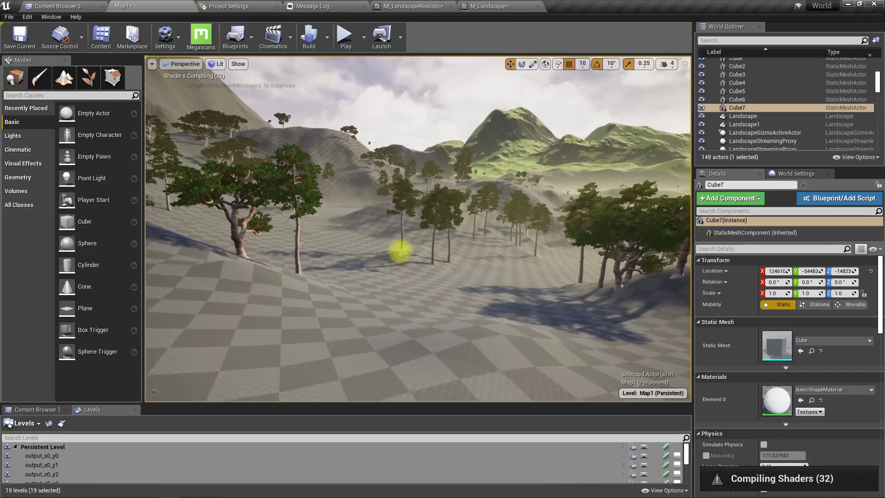
{"action": "key", "text": "F11"}
{"action": "right_click_drag", "start_coordinate": [423, 352], "coordinate": [391, 352]}
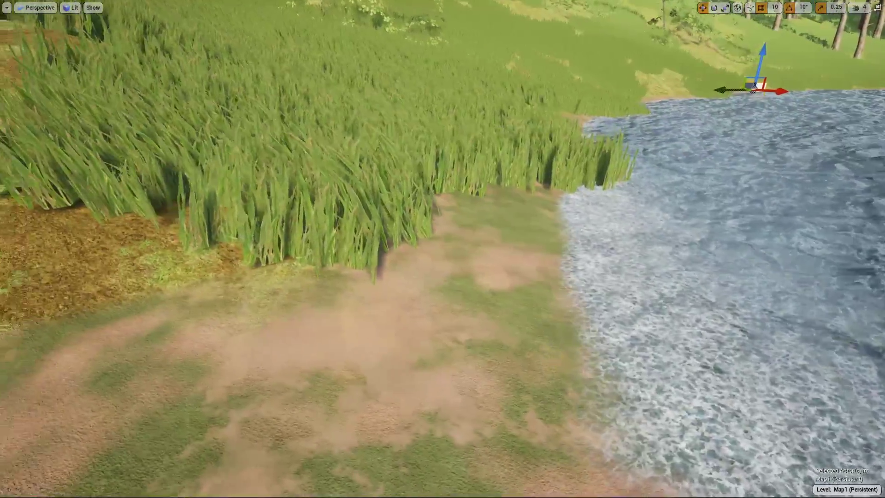
{"action": "right_click_drag", "start_coordinate": [472, 331], "coordinate": [553, 330]}
{"action": "mouse_move", "coordinate": [472, 332]}
{"action": "right_mouse_down"}
{"action": "mouse_move", "coordinate": [447, 310]}
{"action": "mouse_move", "coordinate": [395, 312]}
{"action": "mouse_move", "coordinate": [316, 231]}
{"action": "right_mouse_up"}
{"action": "key", "text": "F11"}
{"action": "right_click_drag", "start_coordinate": [389, 155], "coordinate": [416, 148]}
- Undock the MI_LandscapeRealistic editor as a floating window and place it over Map1 with the shoreline in view
{"action": "left_click", "coordinate": [480, 6]}
{"action": "left_click", "coordinate": [433, 6]}
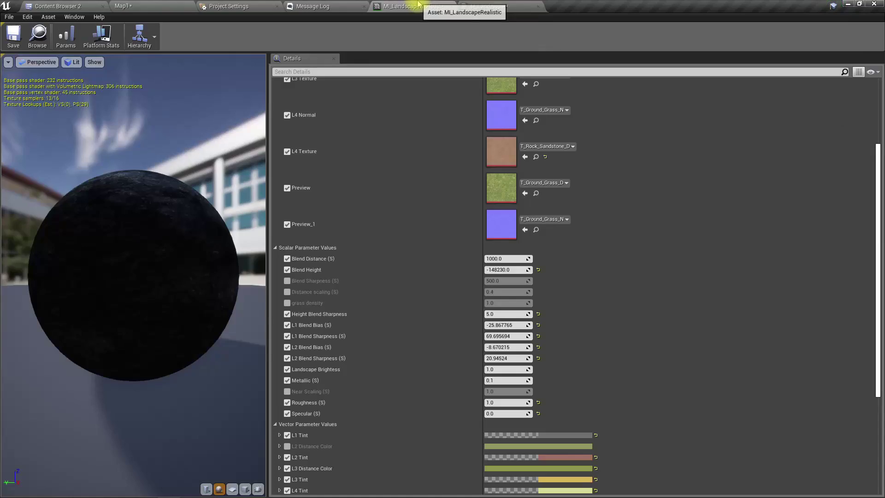
{"action": "scroll", "coordinate": [461, 184], "scroll_direction": "up", "scroll_amount": 1}
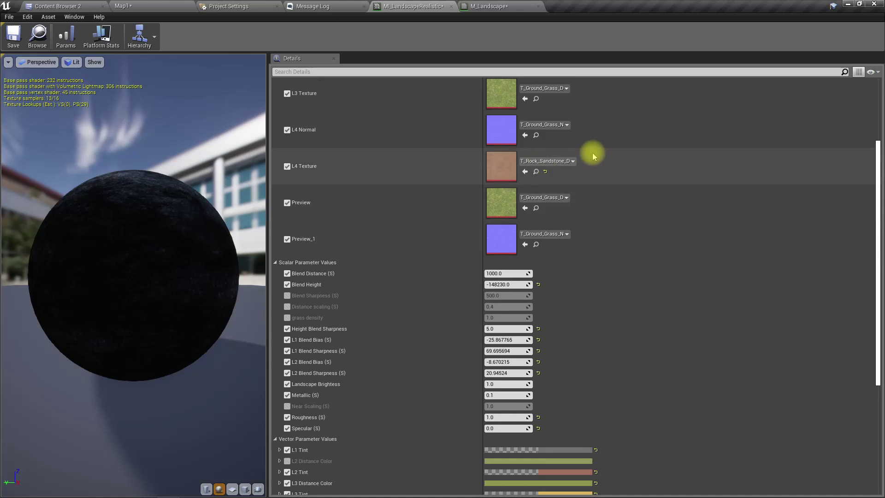
{"action": "left_click", "coordinate": [451, 6]}
{"action": "left_click_drag", "start_coordinate": [498, 300], "coordinate": [518, 297]}
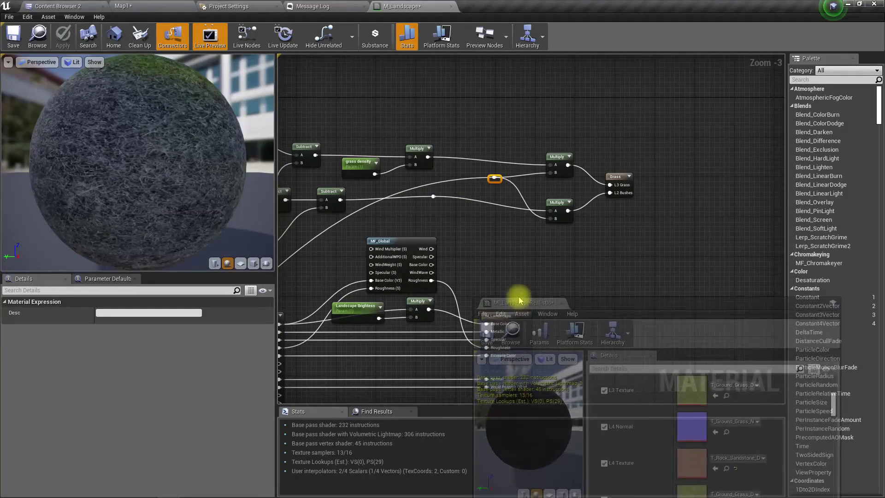
{"action": "left_click", "coordinate": [148, 4]}
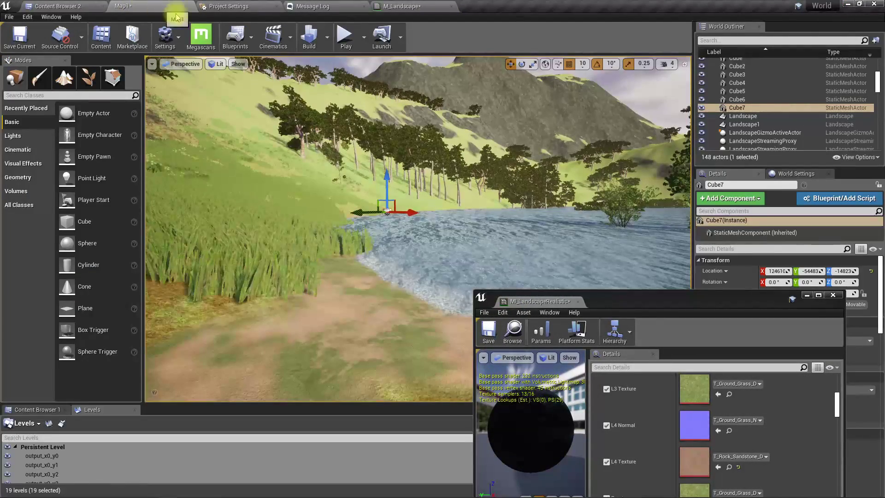
{"action": "right_click_drag", "start_coordinate": [421, 328], "coordinate": [431, 357]}
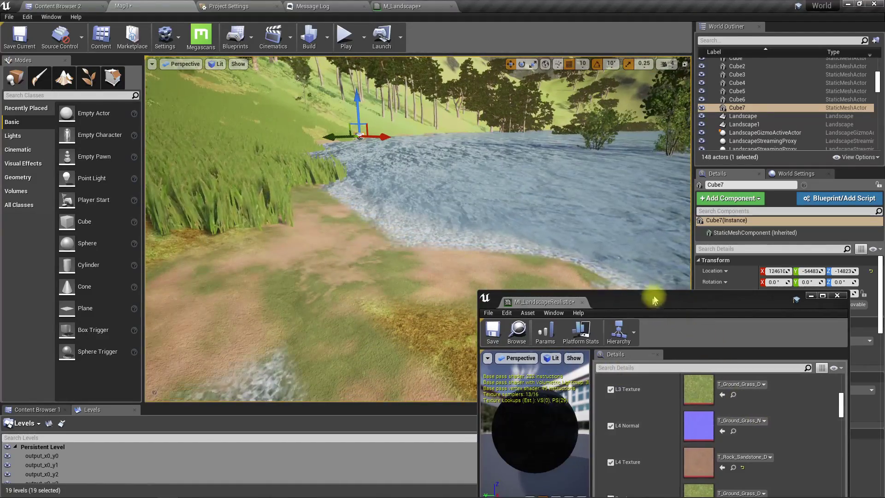
{"action": "left_click_drag", "start_coordinate": [664, 300], "coordinate": [703, 113]}
- Try a pinkish L4 Tint for the shoreline ground in MI_LandscapeRealistic
{"action": "scroll", "coordinate": [746, 253], "scroll_direction": "down", "scroll_amount": 3}
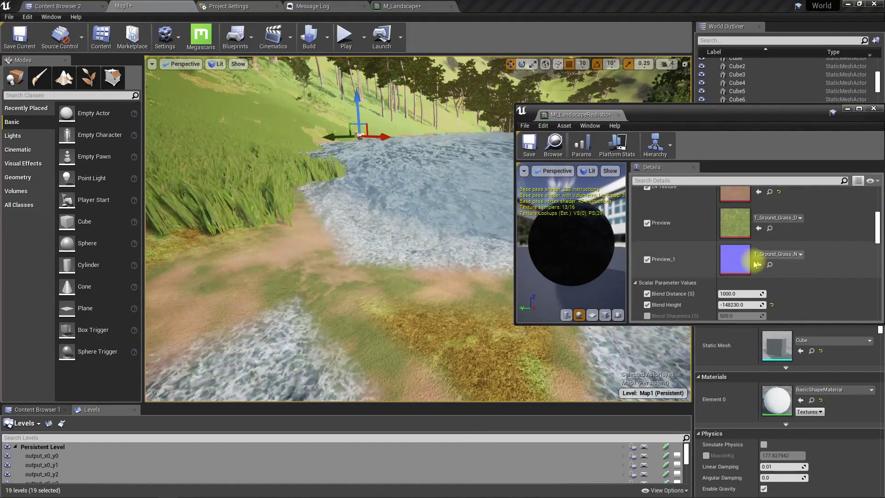
{"action": "scroll", "coordinate": [755, 264], "scroll_direction": "down", "scroll_amount": 4}
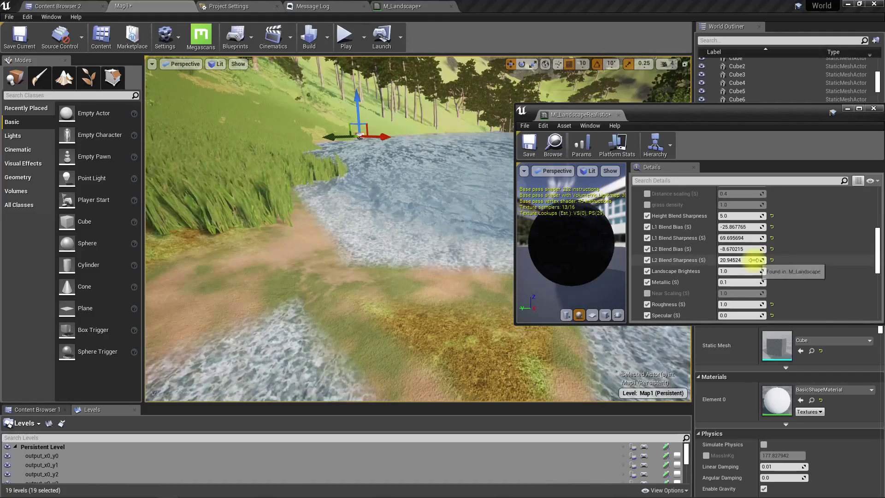
{"action": "scroll", "coordinate": [754, 264], "scroll_direction": "down", "scroll_amount": 6}
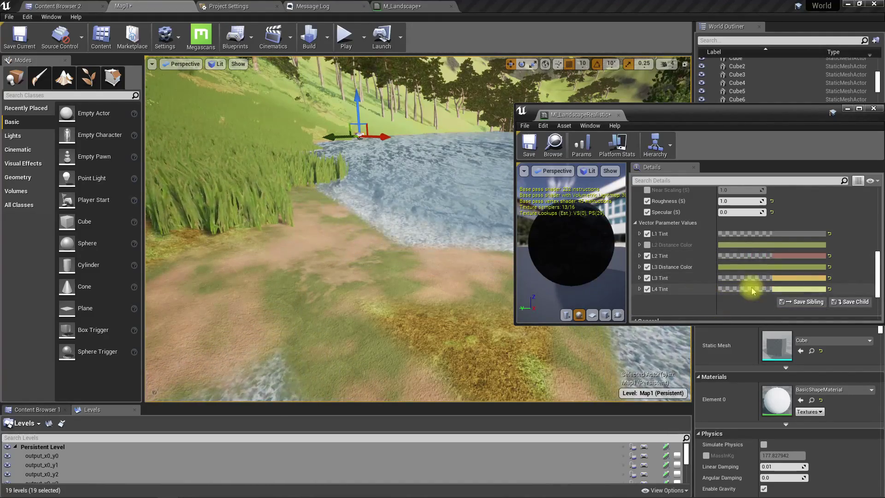
{"action": "left_click", "coordinate": [783, 289]}
{"action": "left_click", "coordinate": [684, 328]}
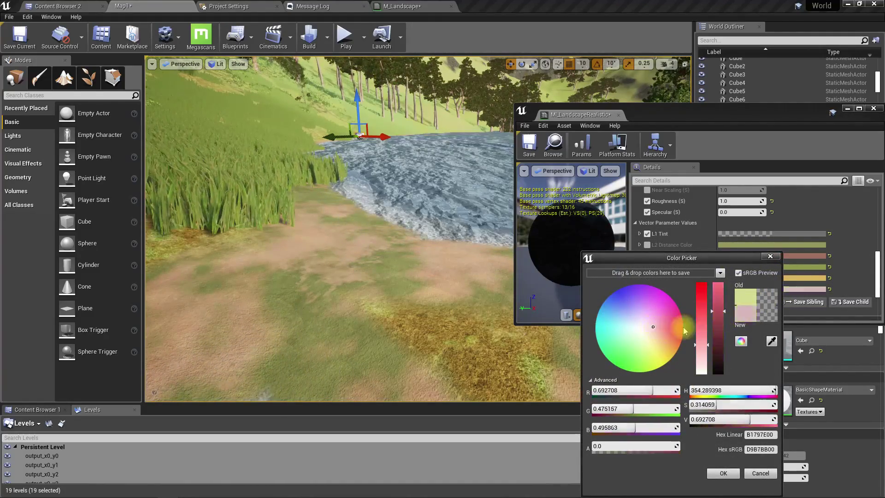
{"action": "left_click", "coordinate": [760, 473]}
- Examine the scalar and vector parameters of MI_LandscapeRealistic, including Metallic, Roughness, Specular and the layer tints
{"action": "scroll", "coordinate": [774, 279], "scroll_direction": "up", "scroll_amount": 5}
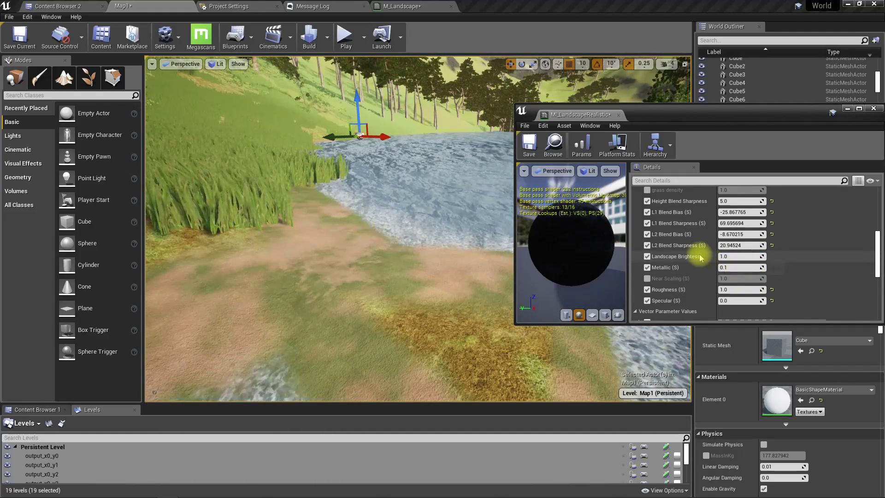
{"action": "scroll", "coordinate": [697, 257], "scroll_direction": "down", "scroll_amount": 2}
{"action": "scroll", "coordinate": [697, 257], "scroll_direction": "up", "scroll_amount": 6}
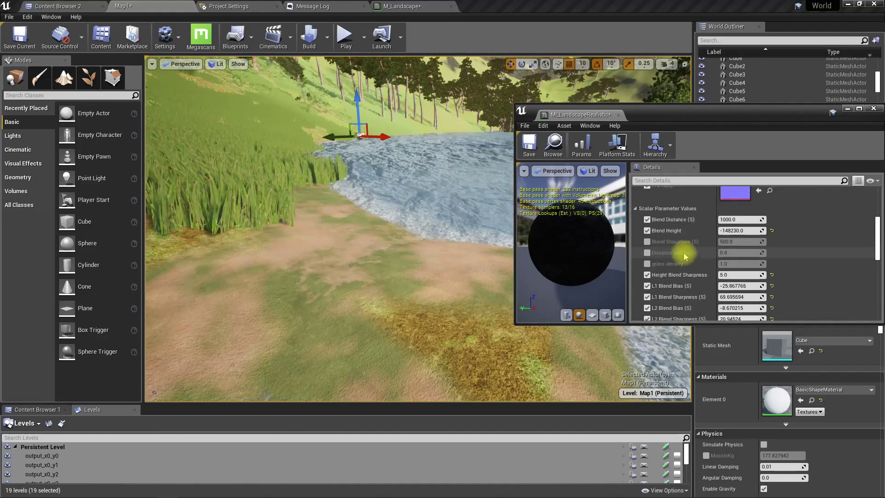
{"action": "scroll", "coordinate": [681, 251], "scroll_direction": "down", "scroll_amount": 3}
{"action": "scroll", "coordinate": [675, 252], "scroll_direction": "down", "scroll_amount": 5}
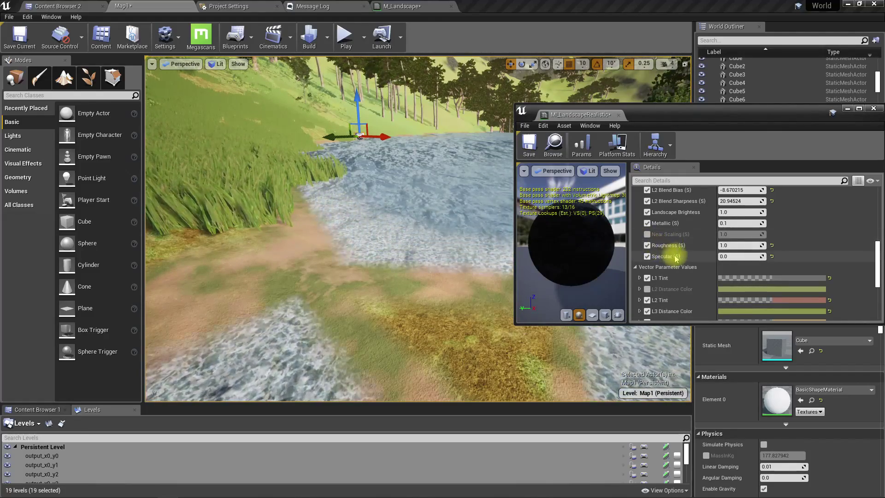
{"action": "scroll", "coordinate": [677, 258], "scroll_direction": "down", "scroll_amount": 2}
{"action": "scroll", "coordinate": [678, 261], "scroll_direction": "up", "scroll_amount": 2}
- In M_Landscape, locate the L4 texture nodes beside the Surface Properties group, and dock MI_LandscapeRealistic back into the main window
{"action": "left_click", "coordinate": [422, 4]}
{"action": "scroll", "coordinate": [451, 271], "scroll_direction": "down", "scroll_amount": 4}
{"action": "right_click_drag", "start_coordinate": [478, 313], "coordinate": [513, 305]}
{"action": "right_click_drag", "start_coordinate": [368, 314], "coordinate": [496, 323]}
{"action": "scroll", "coordinate": [470, 331], "scroll_direction": "up", "scroll_amount": 3}
{"action": "right_click_drag", "start_coordinate": [331, 330], "coordinate": [596, 336]}
{"action": "right_click_drag", "start_coordinate": [437, 312], "coordinate": [369, 293]}
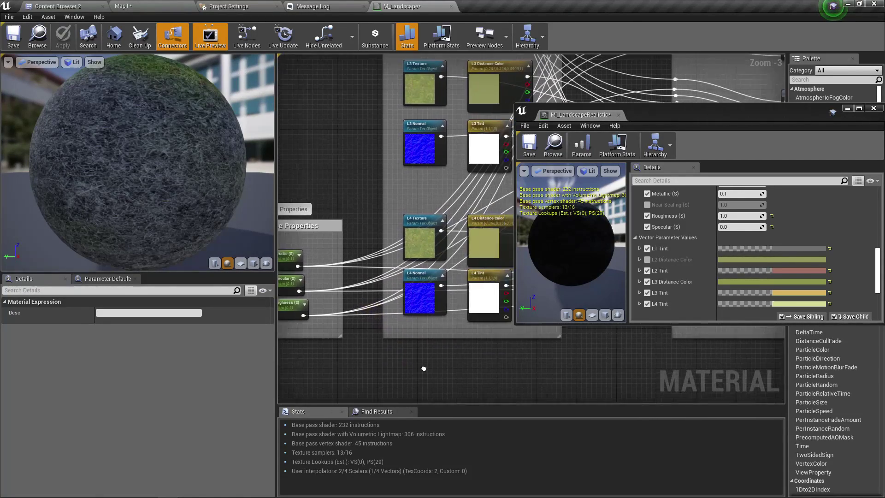
{"action": "left_click_drag", "start_coordinate": [563, 115], "coordinate": [499, 6]}
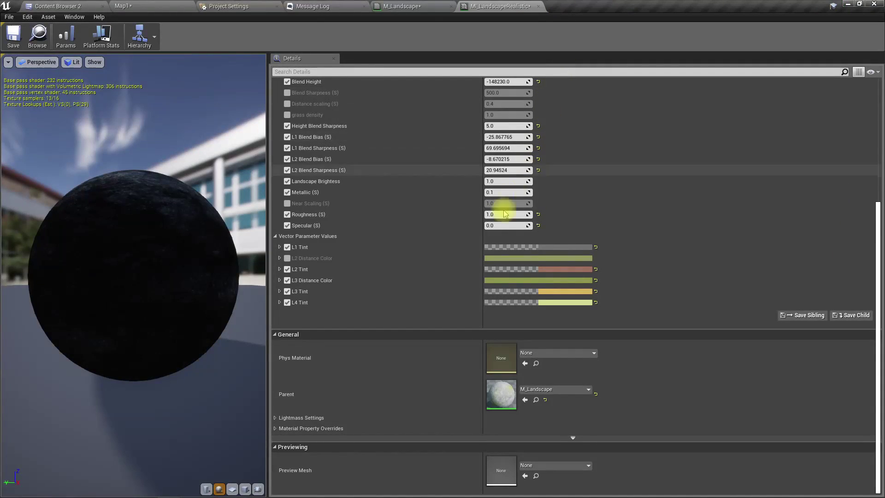
- Duplicate the Surface Properties group with its Metallic, Specular and Roughness parameters, and place the copy below the L4 nodes in M_Landscape
{"action": "left_click", "coordinate": [391, 6]}
{"action": "right_click_drag", "start_coordinate": [291, 306], "coordinate": [392, 281]}
{"action": "scroll", "coordinate": [390, 279], "scroll_direction": "up", "scroll_amount": 3}
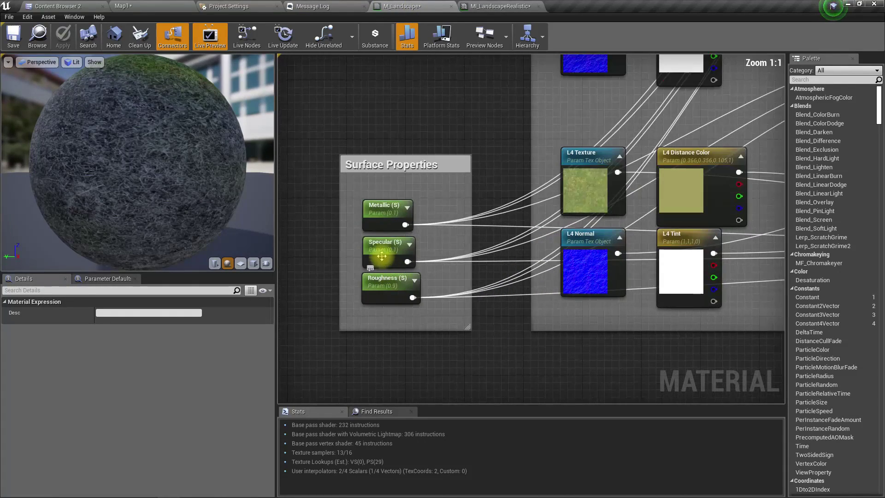
{"action": "left_click_drag", "start_coordinate": [313, 122], "coordinate": [438, 368]}
{"action": "right_click_drag", "start_coordinate": [568, 369], "coordinate": [529, 332]}
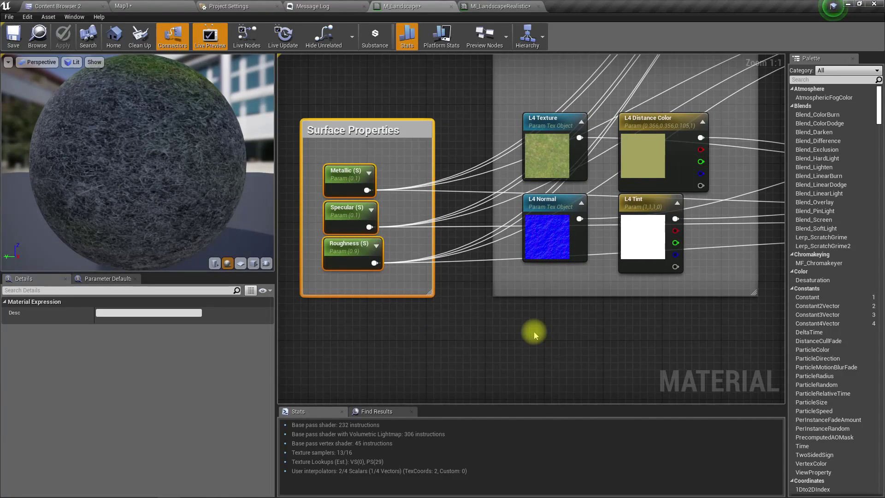
{"action": "key", "text": "ctrl+w"}
{"action": "right_click_drag", "start_coordinate": [495, 364], "coordinate": [459, 175]}
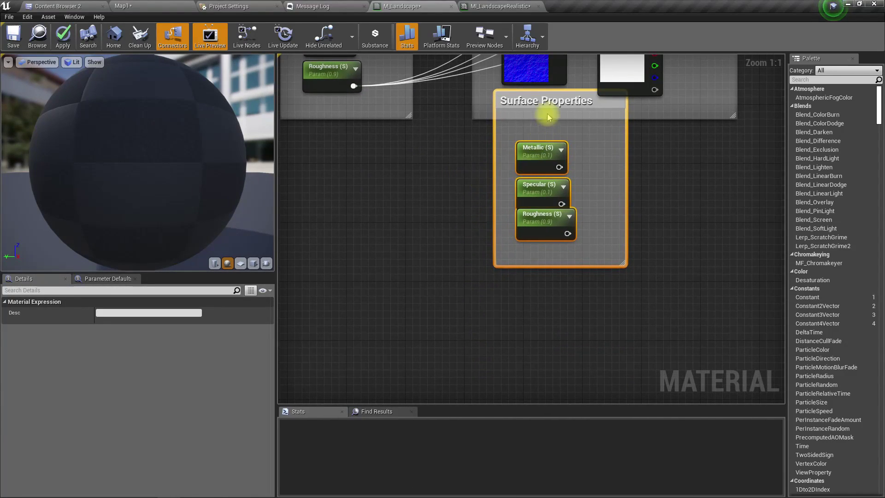
{"action": "left_click_drag", "start_coordinate": [547, 116], "coordinate": [533, 205]}
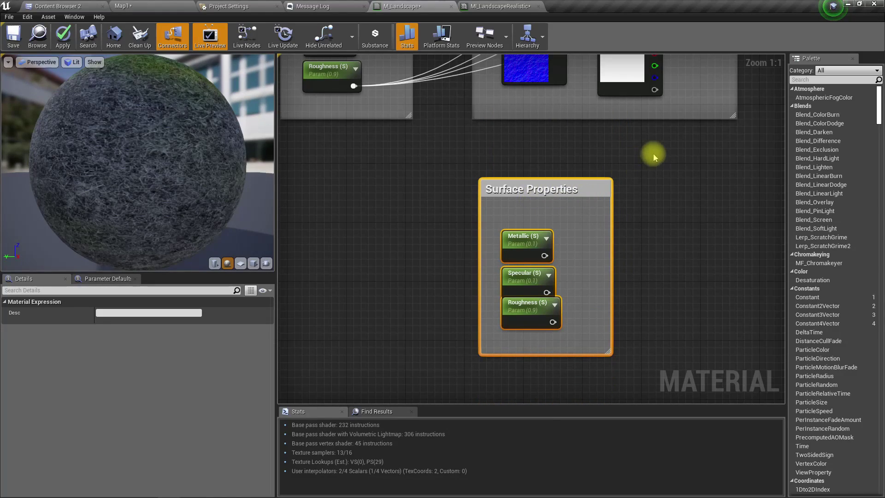
- Move the copied Surface Properties group with its three parameters below the MF_Layer node of the L4 layer
{"action": "scroll", "coordinate": [563, 265], "scroll_direction": "down", "scroll_amount": 2}
{"action": "right_click_drag", "start_coordinate": [569, 269], "coordinate": [393, 315]}
{"action": "left_click_drag", "start_coordinate": [368, 313], "coordinate": [636, 281]}
{"action": "right_click_drag", "start_coordinate": [701, 292], "coordinate": [580, 284]}
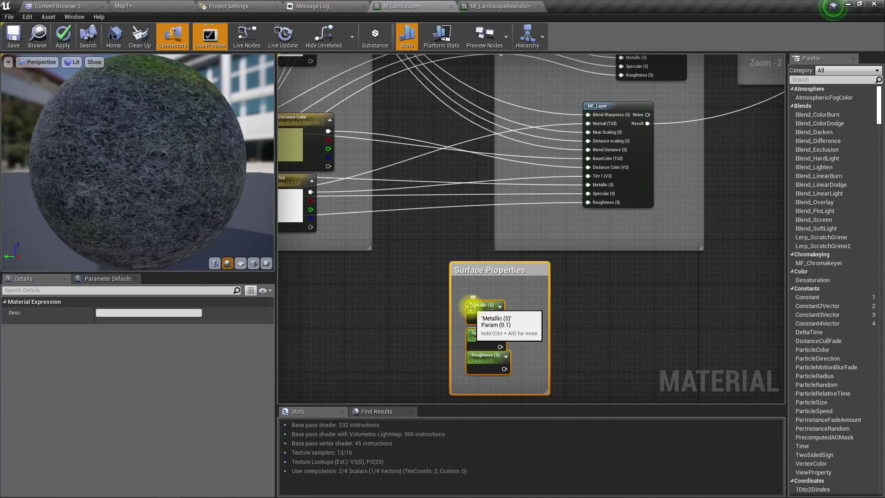
{"action": "left_click", "coordinate": [500, 314]}
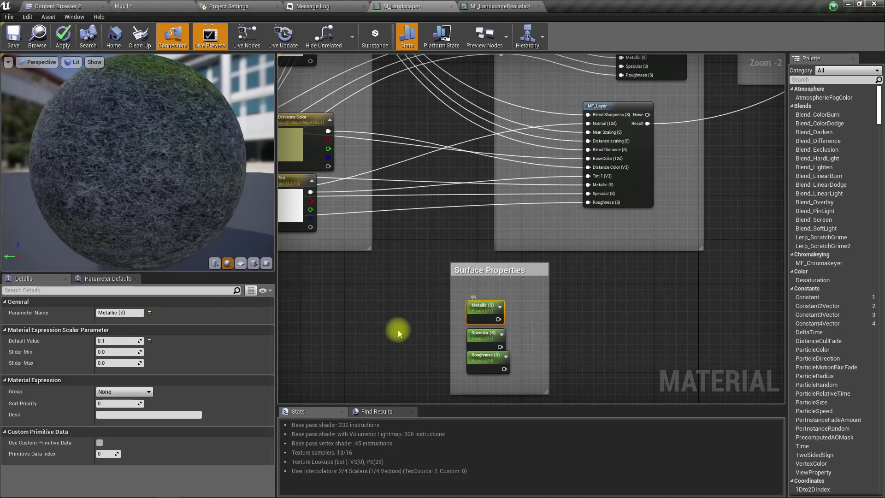
{"action": "left_click", "coordinate": [126, 314]}
{"action": "key", "text": "Left"}
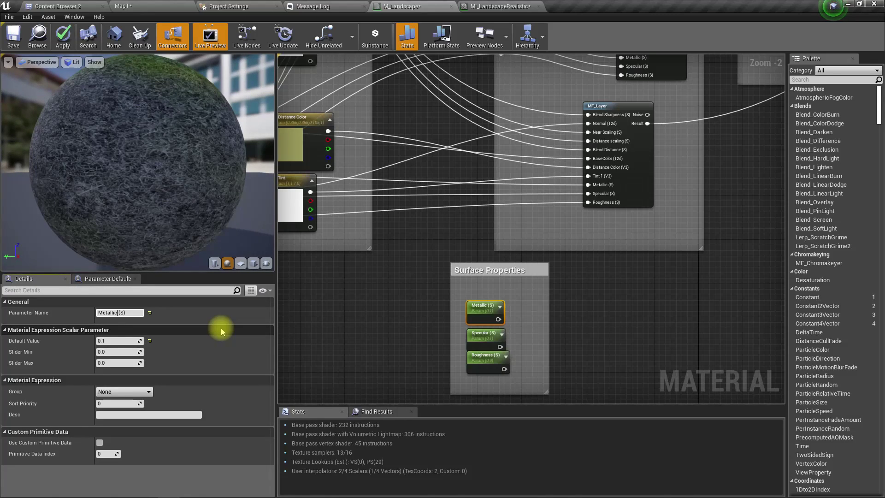
{"action": "left_click", "coordinate": [469, 269]}
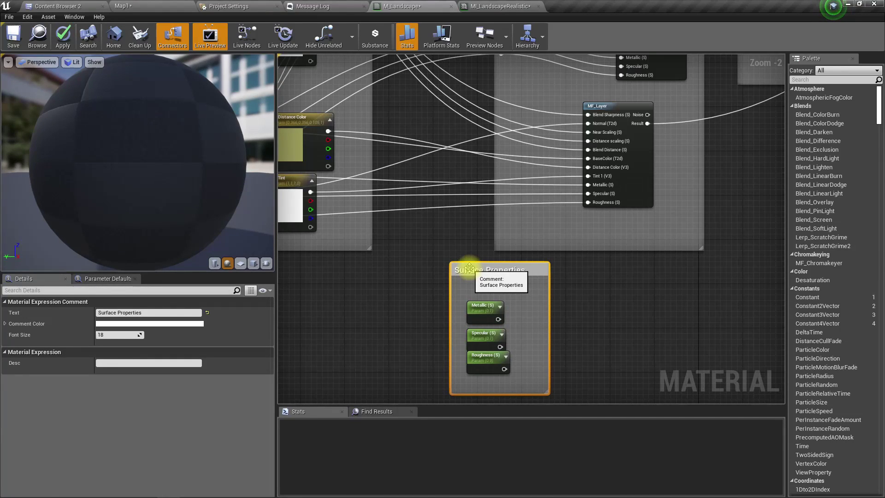
{"action": "key", "text": "Delete"}
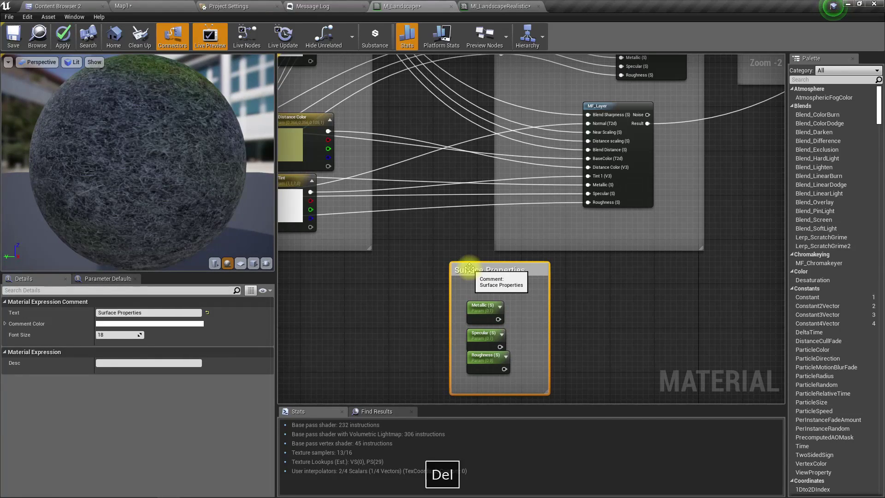
{"action": "key", "text": "ctrl+z"}
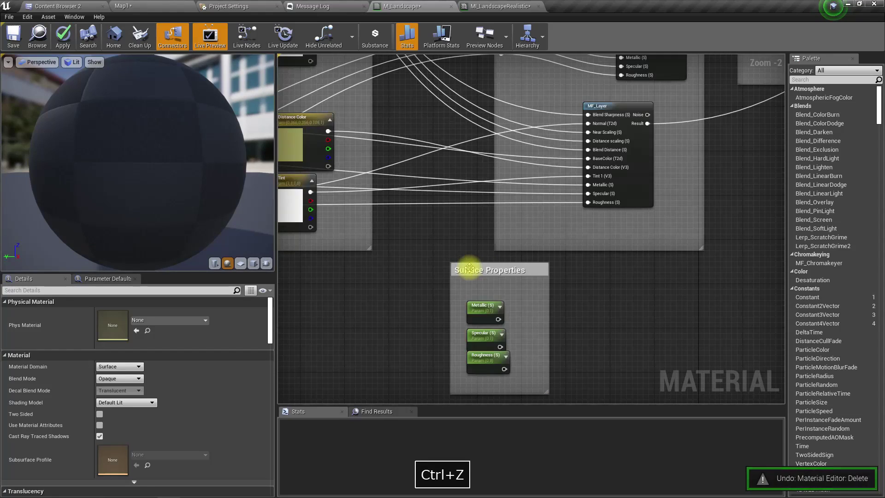
- Rename the copied Metallic parameter as Metallic_L4 (S)
{"action": "left_click", "coordinate": [487, 316]}
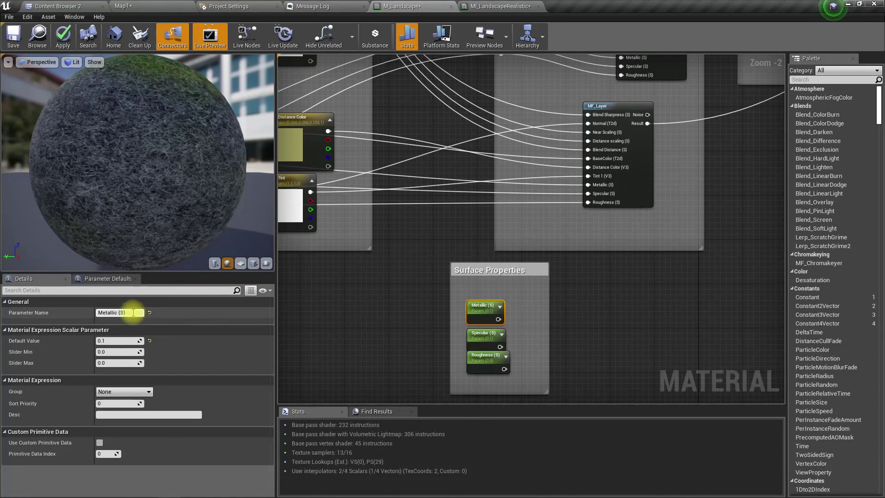
{"action": "left_click", "coordinate": [115, 312]}
{"action": "key", "text": "Right"}
{"action": "type", "text": "_"}
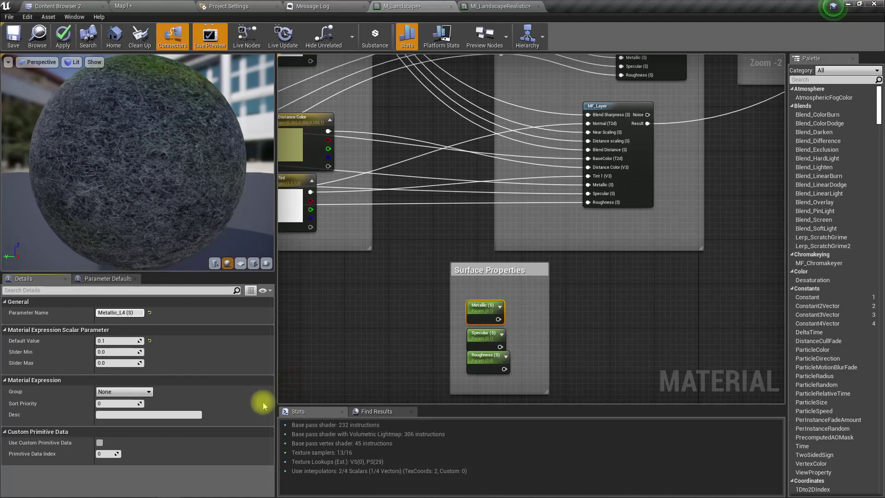
- Rename the copied Specular parameter as Specular L4 (S)
{"action": "left_click", "coordinate": [488, 339]}
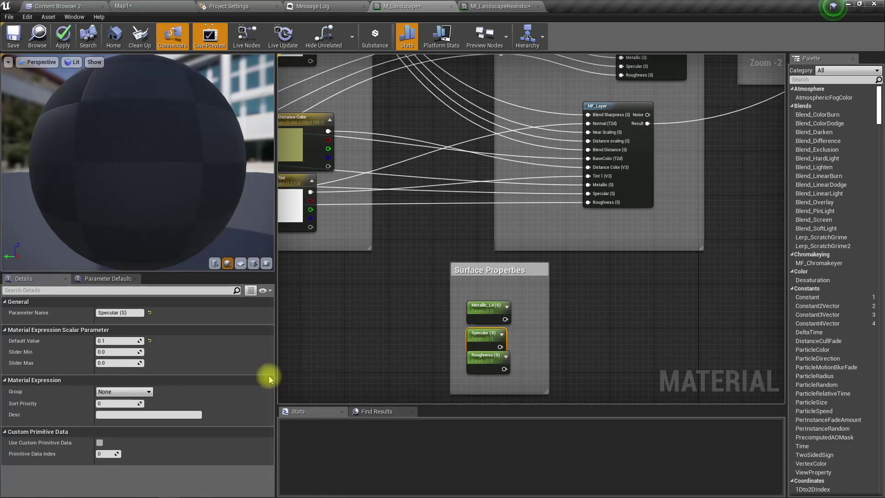
{"action": "left_click", "coordinate": [482, 309]}
{"action": "right_click_drag", "start_coordinate": [355, 336], "coordinate": [443, 351]}
{"action": "left_click", "coordinate": [570, 349]}
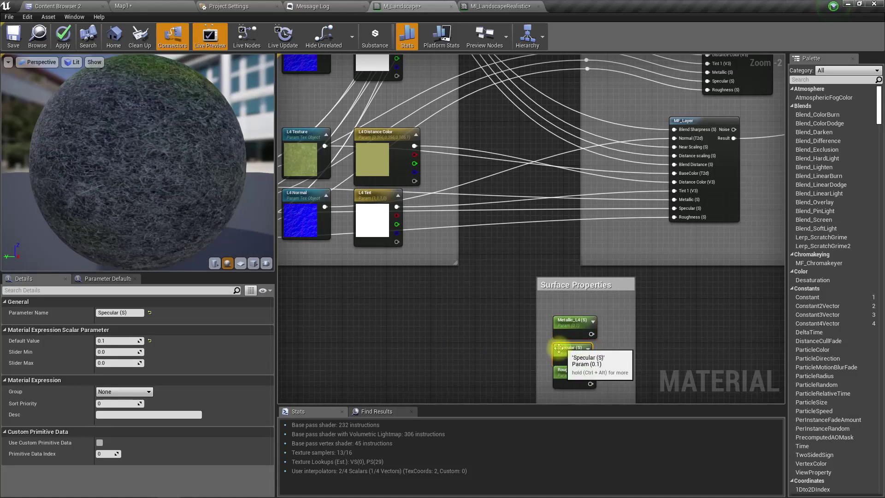
{"action": "left_click", "coordinate": [117, 313]}
{"action": "key", "text": "Right"}
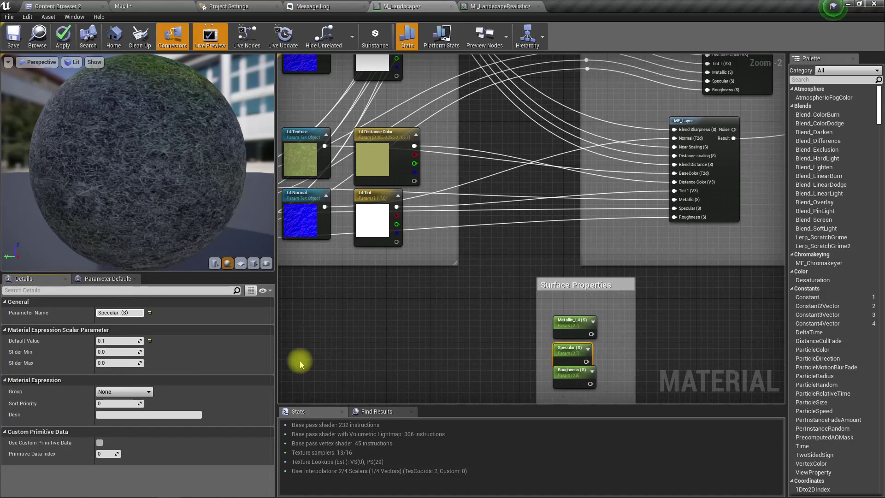
- Rename the copied Roughness parameter as Roughness L4 (S)
{"action": "left_click", "coordinate": [567, 371]}
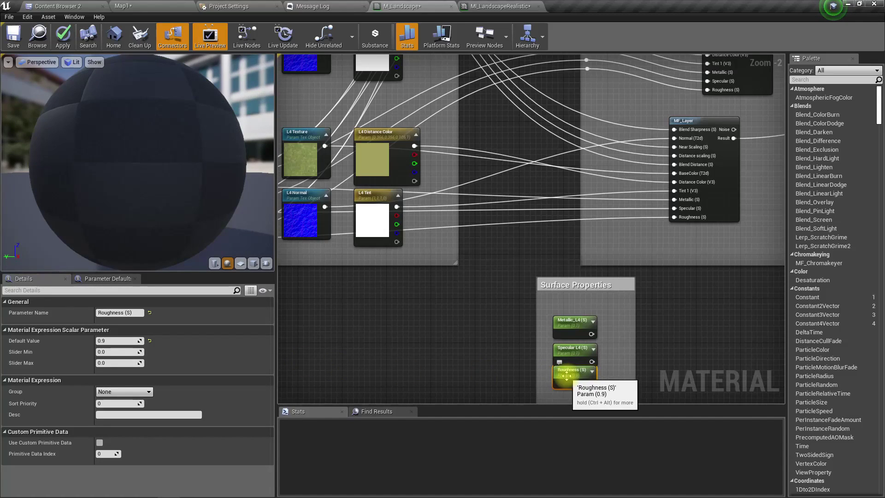
{"action": "left_click", "coordinate": [123, 313]}
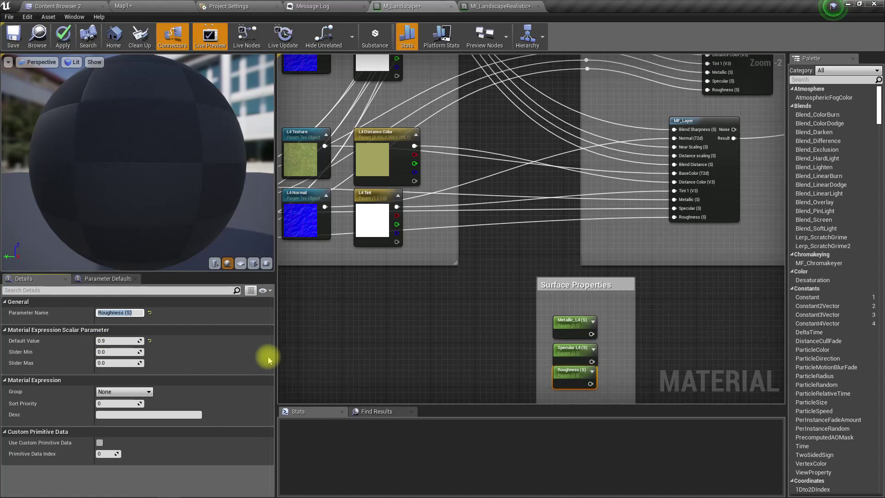
{"action": "key", "text": "Left"}
{"action": "type", "text": "L4"}
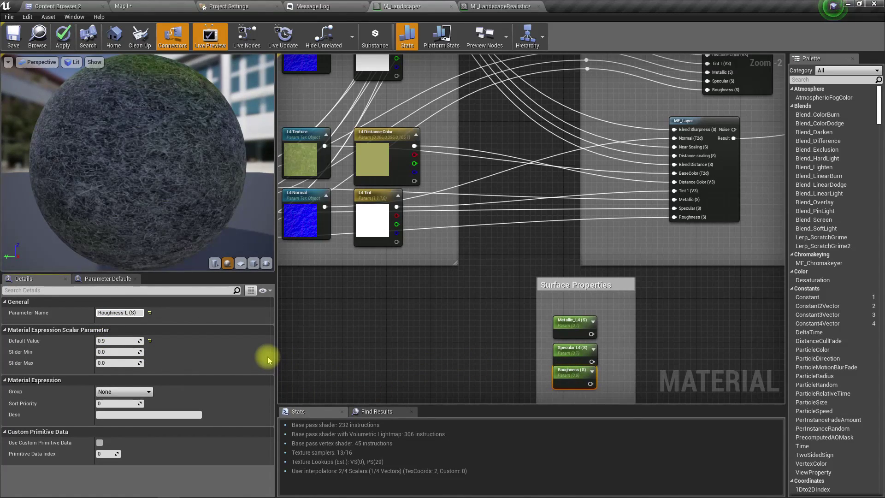
{"action": "key", "text": "Return"}
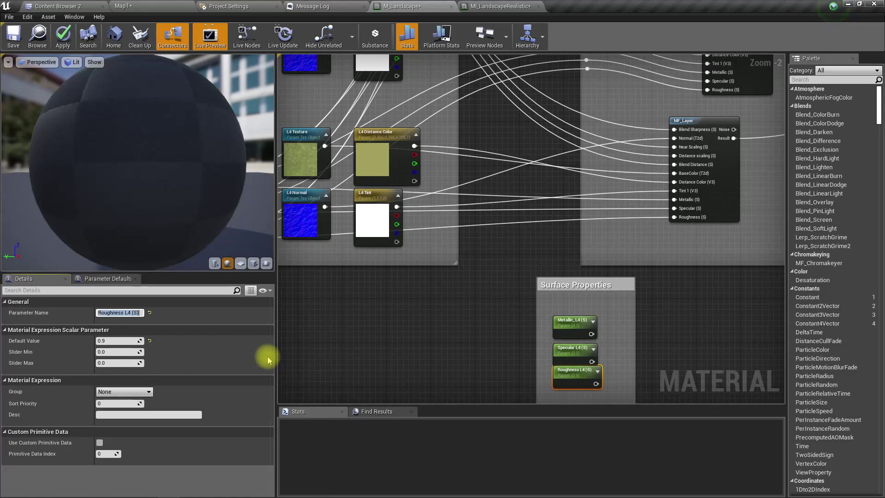
- Assign the Metallic, Specular and Roughness L4 parameters together to a parameter group named Water Layer
{"action": "left_click", "coordinate": [567, 352], "text": "ctrl"}
{"action": "left_click", "coordinate": [570, 331], "text": "ctrl"}
{"action": "left_click", "coordinate": [122, 391]}
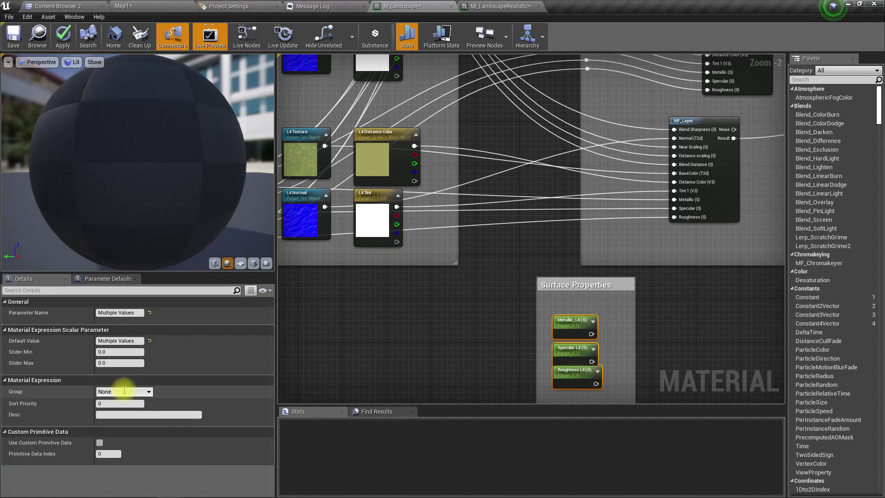
{"action": "type", "text": "Underwater"}
{"action": "key", "text": "Return"}
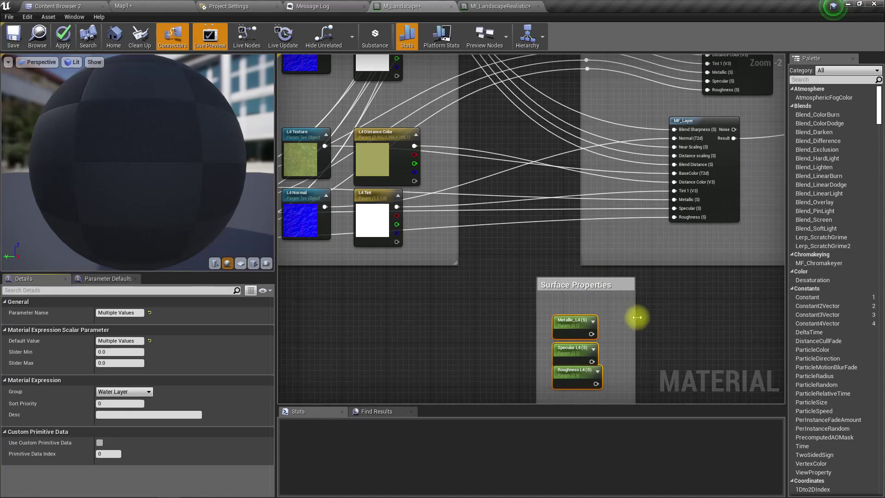
- Connect the three L4 parameters to the Metallic, Specular and Roughness inputs of the L4 MF_Layer node, and apply the material
{"action": "right_click_drag", "start_coordinate": [643, 310], "coordinate": [504, 306]}
{"action": "left_click_drag", "start_coordinate": [442, 330], "coordinate": [523, 195]}
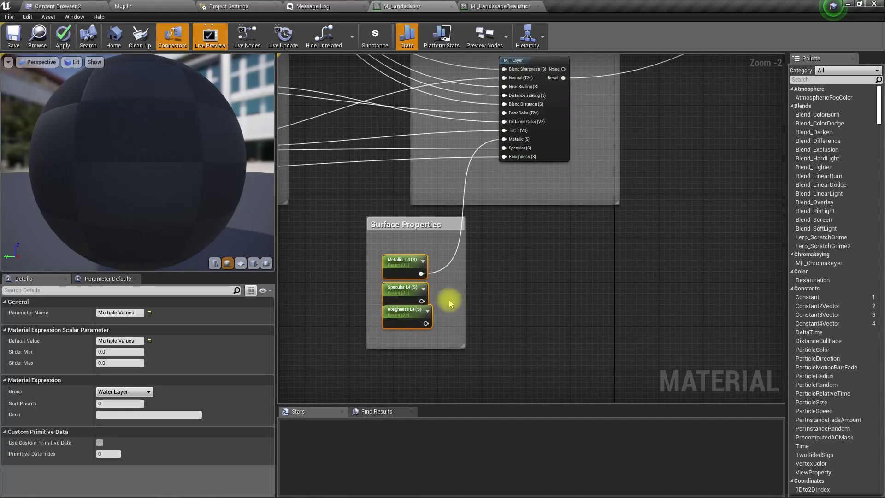
{"action": "left_click_drag", "start_coordinate": [425, 306], "coordinate": [507, 148]}
{"action": "left_click_drag", "start_coordinate": [426, 323], "coordinate": [523, 161]}
{"action": "right_click_drag", "start_coordinate": [549, 245], "coordinate": [595, 275]}
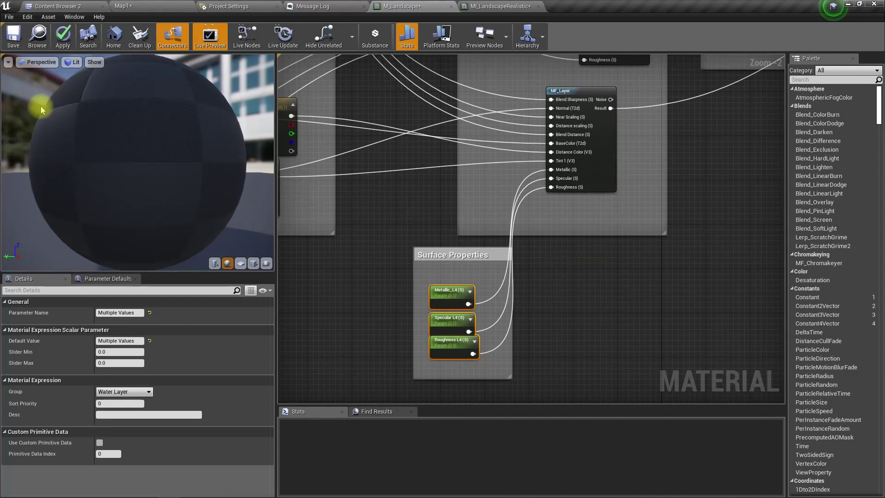
{"action": "left_click", "coordinate": [63, 34]}
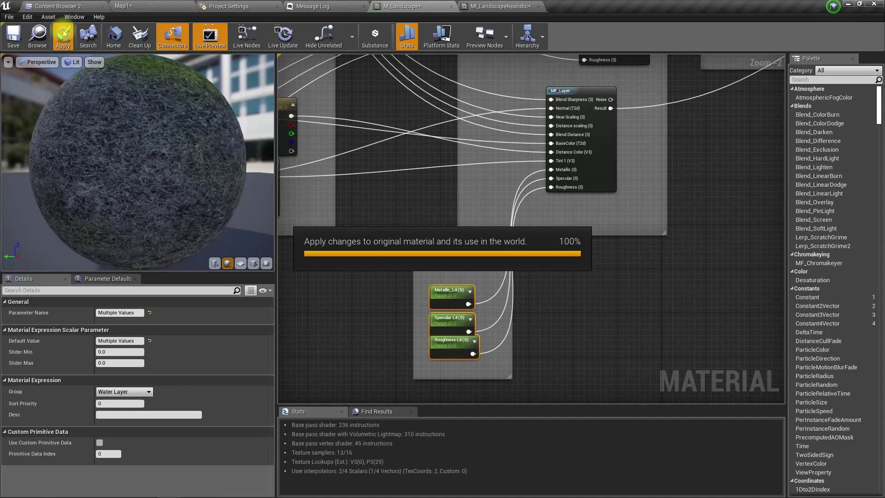
- Examine the lake shoreline ground in Map1 with the recompiled landscape material
{"action": "left_click", "coordinate": [121, 6]}
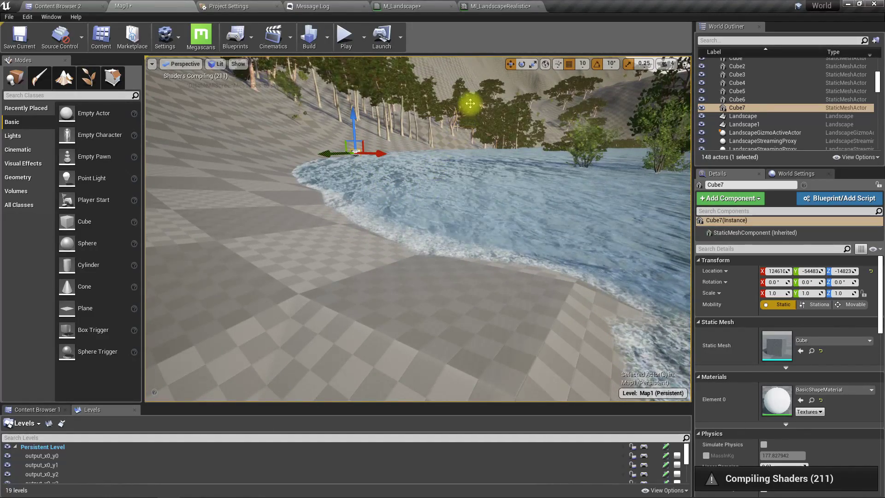
{"action": "right_click_drag", "start_coordinate": [489, 203], "coordinate": [516, 215]}
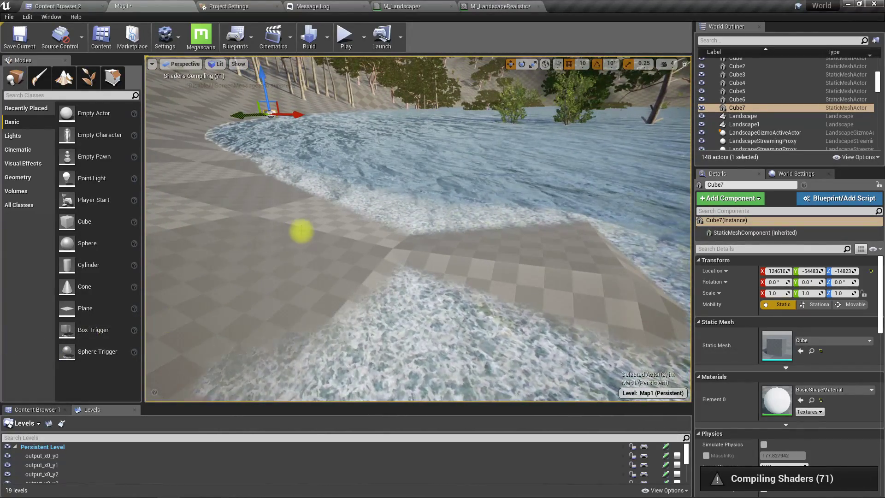
{"action": "right_click_drag", "start_coordinate": [301, 231], "coordinate": [302, 231]}
{"action": "key", "text": "F11"}
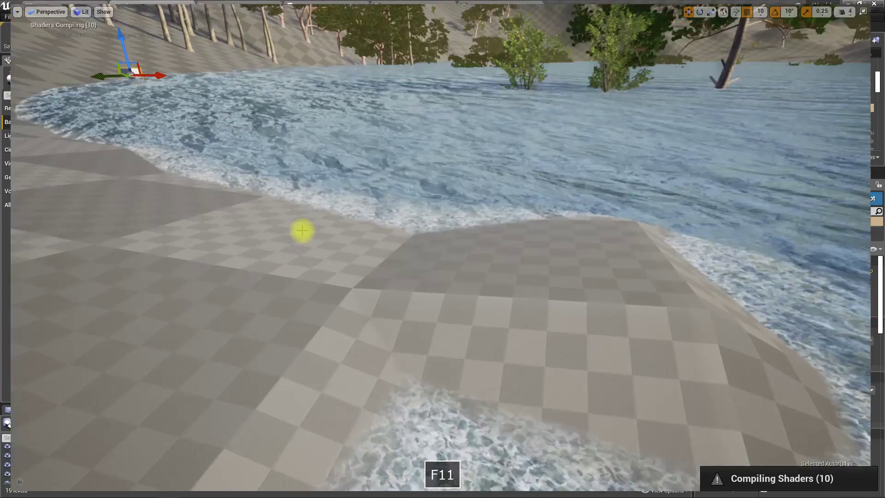
{"action": "key", "text": "F11"}
{"action": "right_click_drag", "start_coordinate": [302, 231], "coordinate": [278, 231]}
{"action": "right_click_drag", "start_coordinate": [386, 276], "coordinate": [386, 275]}
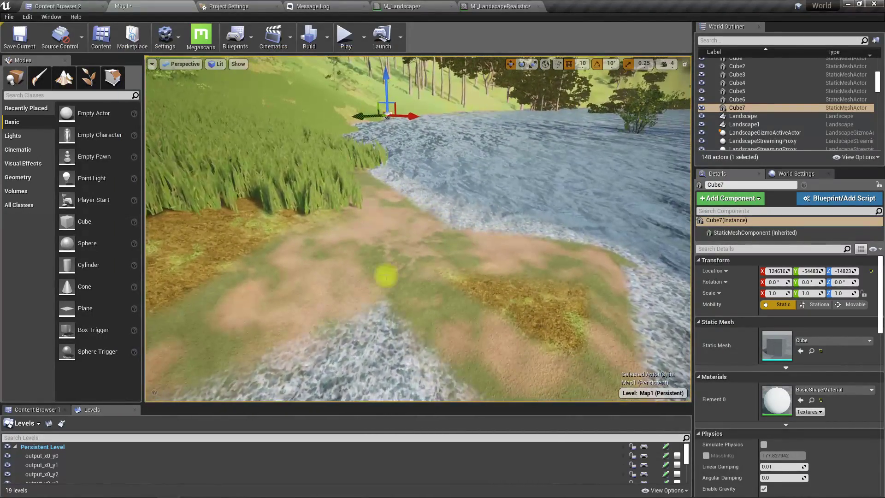
- Float the MI_LandscapeRealistic editor beside the shoreline view in Map1 and find its Water Layer parameters
{"action": "left_click_drag", "start_coordinate": [533, 6], "coordinate": [629, 249]}
{"action": "left_click", "coordinate": [129, 6]}
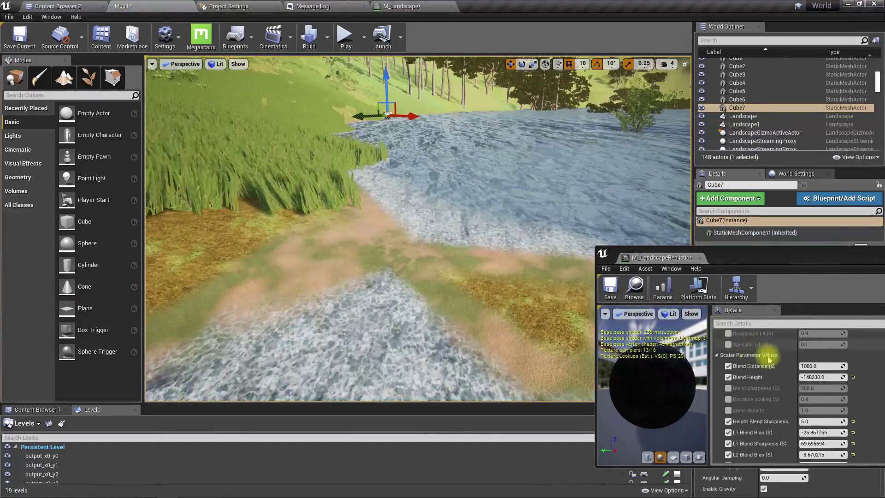
{"action": "left_click_drag", "start_coordinate": [746, 260], "coordinate": [705, 154]}
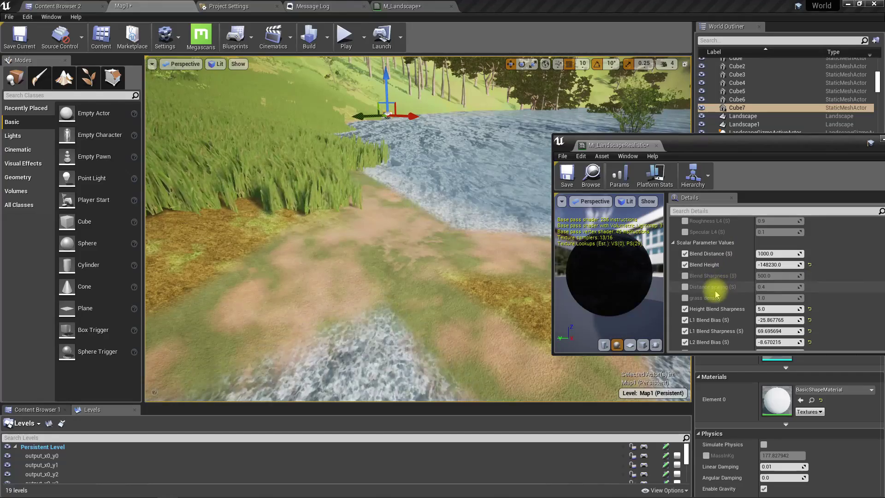
{"action": "scroll", "coordinate": [722, 279], "scroll_direction": "down", "scroll_amount": 10}
{"action": "scroll", "coordinate": [717, 292], "scroll_direction": "up", "scroll_amount": 10}
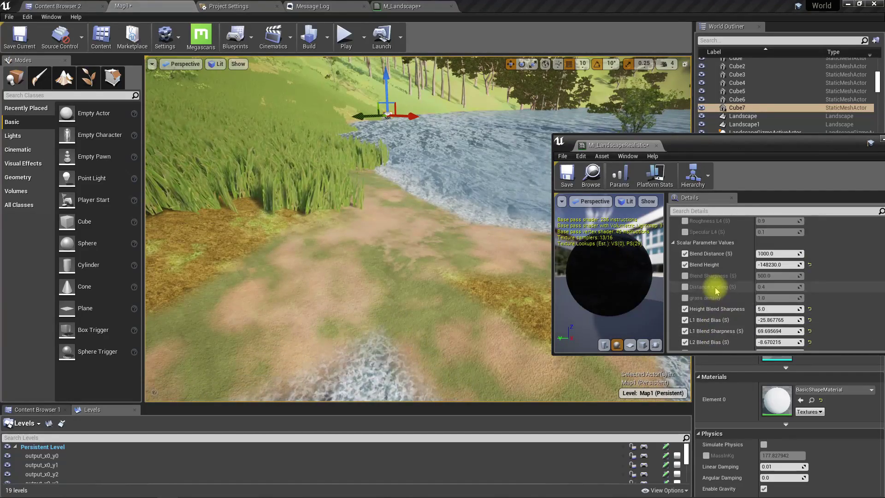
{"action": "scroll", "coordinate": [716, 289], "scroll_direction": "down", "scroll_amount": 1}
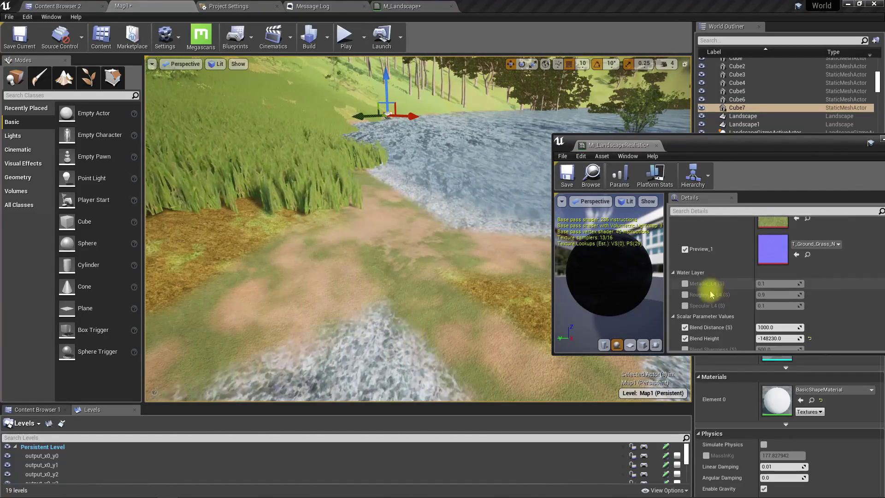
- Enable the Metallic_L4, Roughness L4 and Specular L4 overrides, set Roughness L4 to 0.0, and inspect the shoreline
{"action": "left_click", "coordinate": [684, 284]}
{"action": "left_click", "coordinate": [685, 295]}
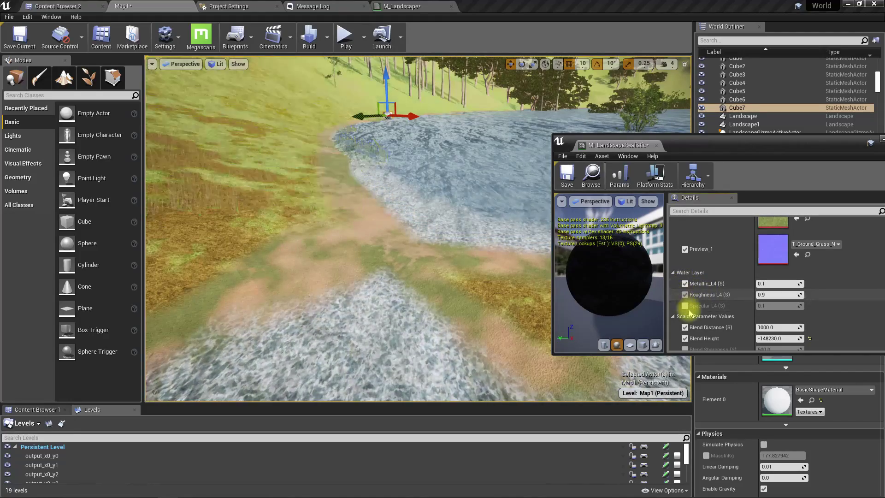
{"action": "left_click", "coordinate": [685, 306]}
{"action": "left_click", "coordinate": [774, 295]}
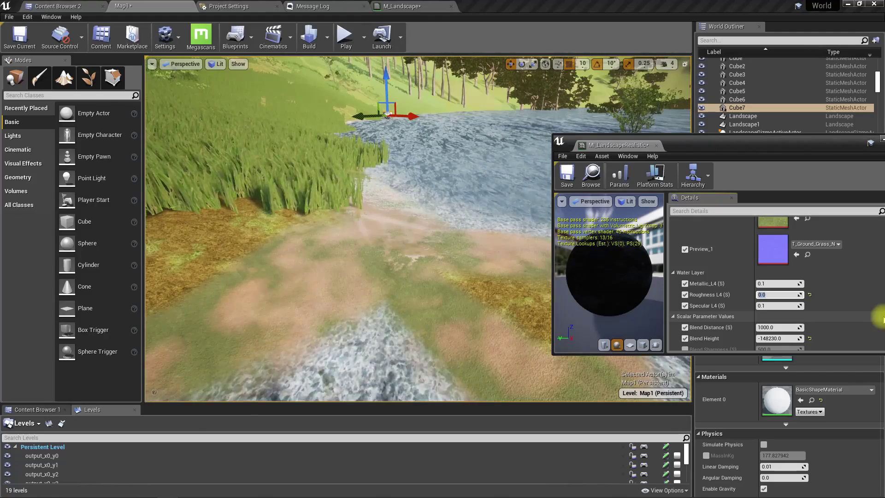
{"action": "right_click_drag", "start_coordinate": [344, 273], "coordinate": [355, 223]}
{"action": "left_click_drag", "start_coordinate": [355, 182], "coordinate": [337, 223]}
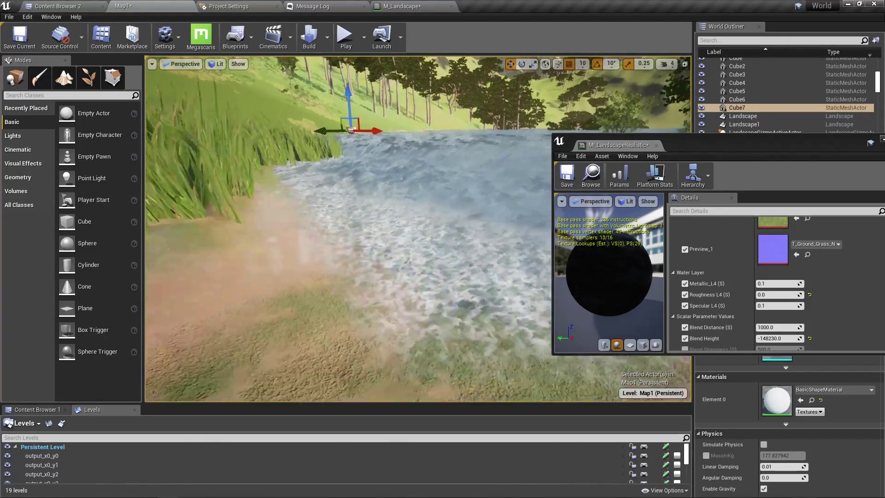
- Try Metallic_L4 at 1.0, then set it to 0.6 while checking the wet look of the shoreline ground
{"action": "left_click", "coordinate": [771, 283]}
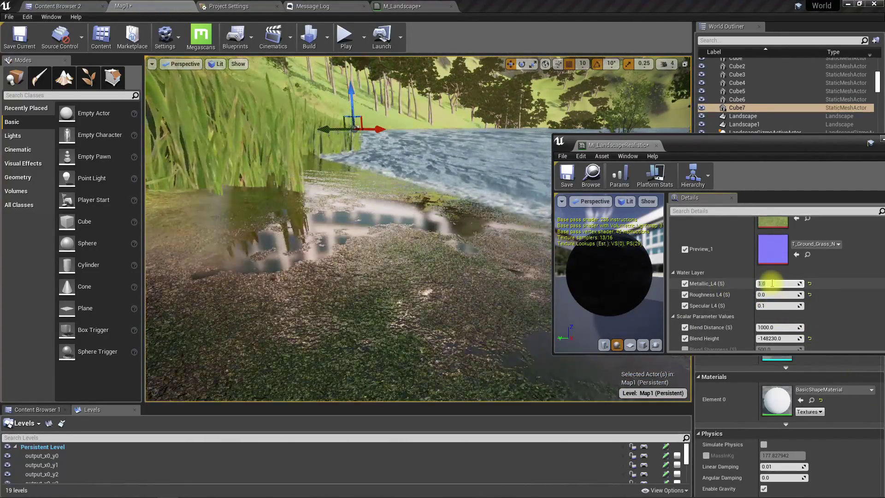
{"action": "right_click_drag", "start_coordinate": [204, 273], "coordinate": [210, 270]}
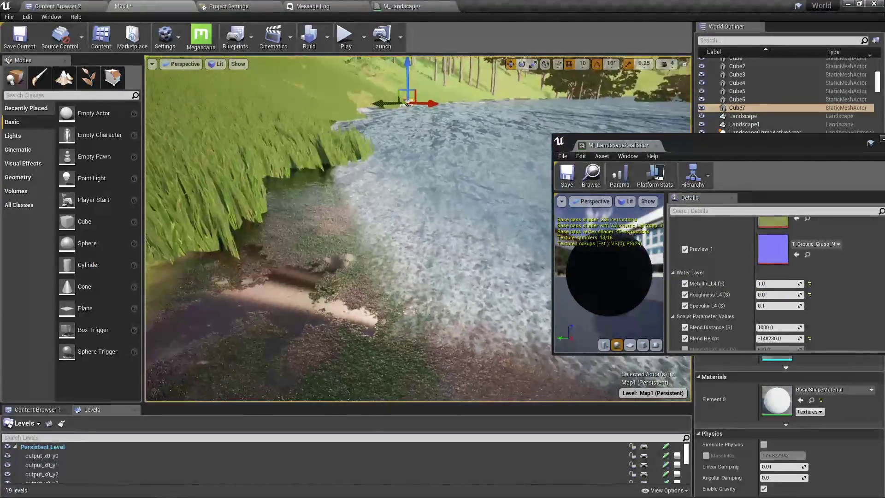
{"action": "left_click", "coordinate": [783, 285]}
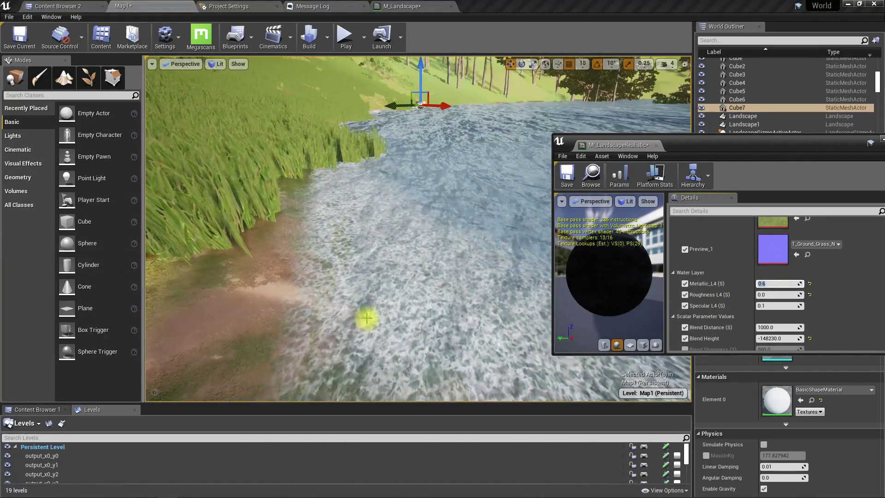
{"action": "mouse_move", "coordinate": [366, 317]}
{"action": "right_mouse_down"}
{"action": "mouse_move", "coordinate": [343, 322]}
{"action": "mouse_move", "coordinate": [358, 321]}
{"action": "mouse_move", "coordinate": [364, 304]}
{"action": "mouse_move", "coordinate": [354, 310]}
{"action": "right_mouse_up"}
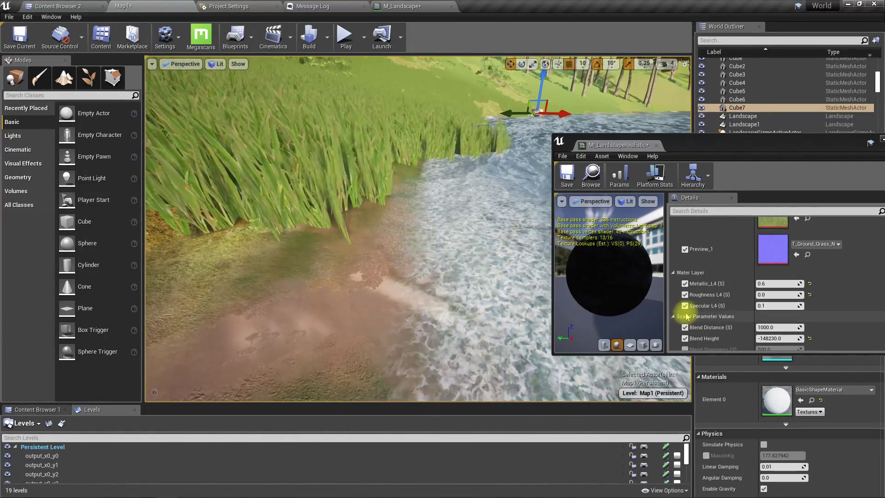
- Set Specular L4 to 0.9 in the Water Layer parameters and inspect the reflections on the shoreline ground
{"action": "left_click", "coordinate": [782, 306]}
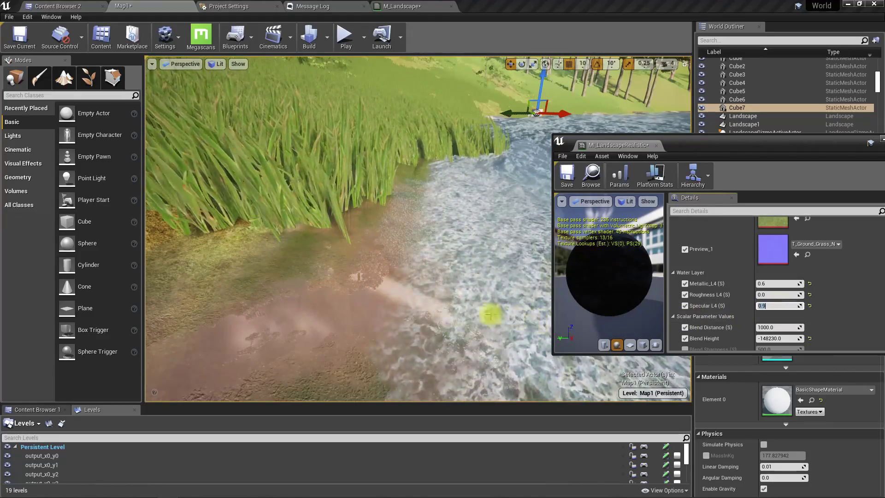
{"action": "right_click_drag", "start_coordinate": [457, 312], "coordinate": [430, 242]}
{"action": "right_click_drag", "start_coordinate": [317, 330], "coordinate": [317, 330]}
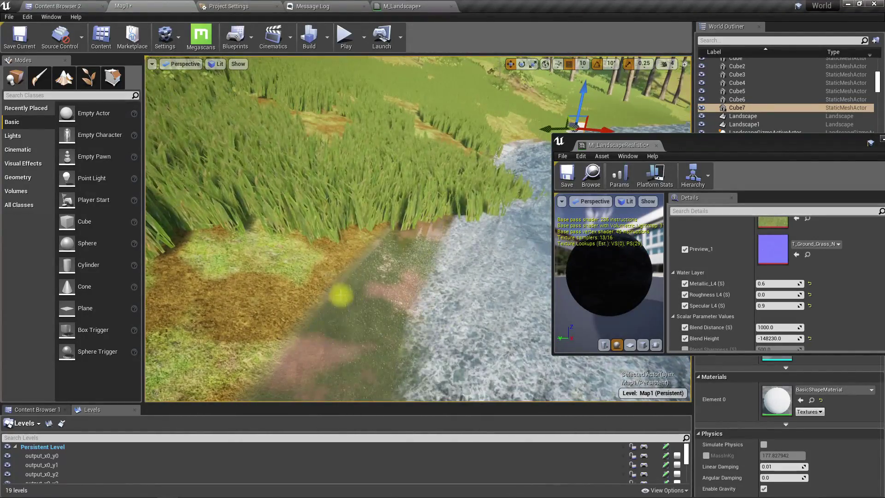
- Enable the Blend Sharpness (S) override, try 200 and 0, and set it back to 500 while comparing the shoreline
{"action": "scroll", "coordinate": [778, 308], "scroll_direction": "down", "scroll_amount": 1}
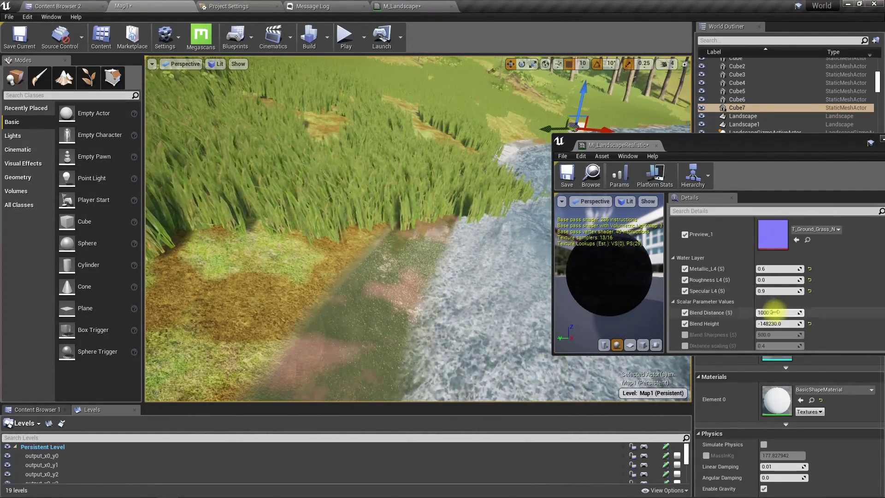
{"action": "scroll", "coordinate": [778, 315], "scroll_direction": "down", "scroll_amount": 1}
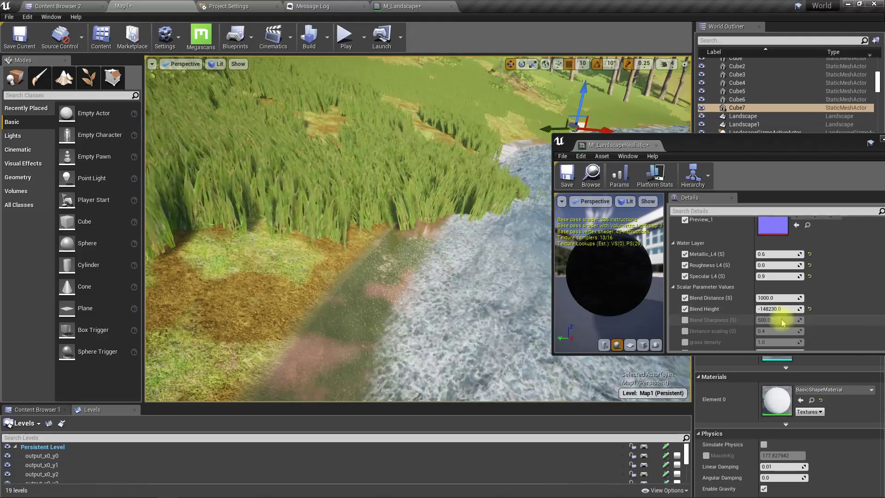
{"action": "left_click", "coordinate": [685, 321]}
{"action": "left_click", "coordinate": [783, 320]}
{"action": "type", "text": "200"}
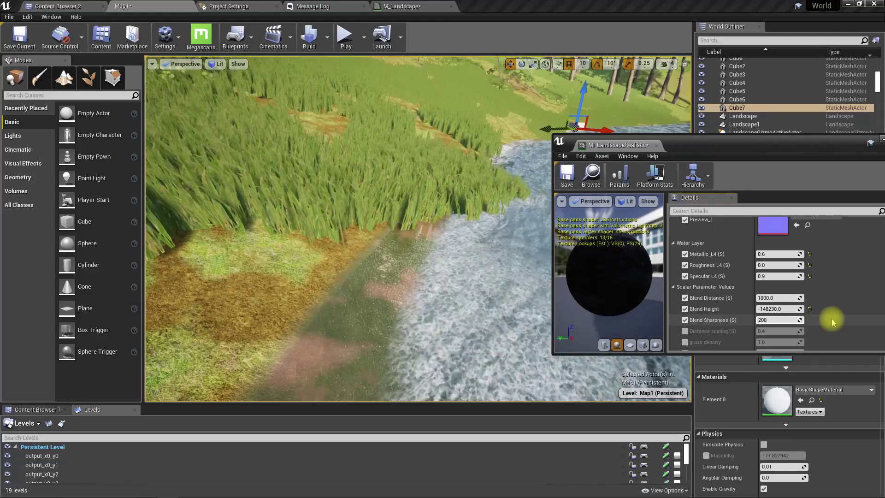
{"action": "key", "text": "Return"}
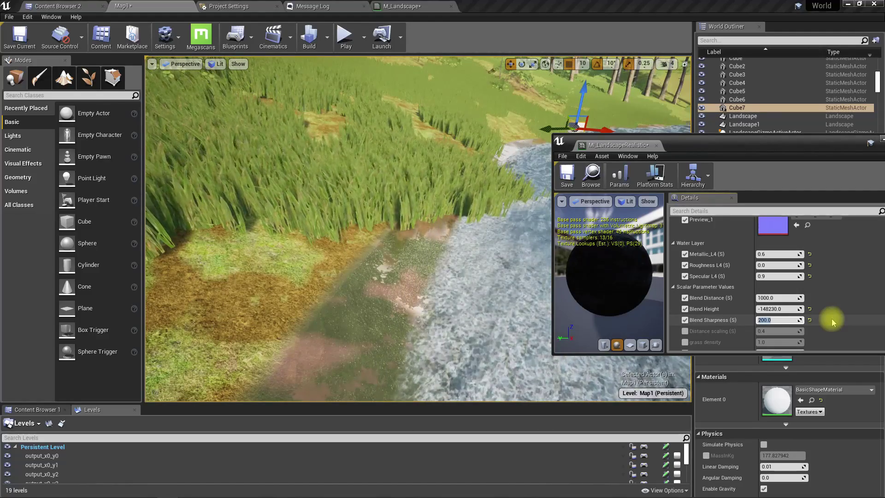
{"action": "type", "text": "0"}
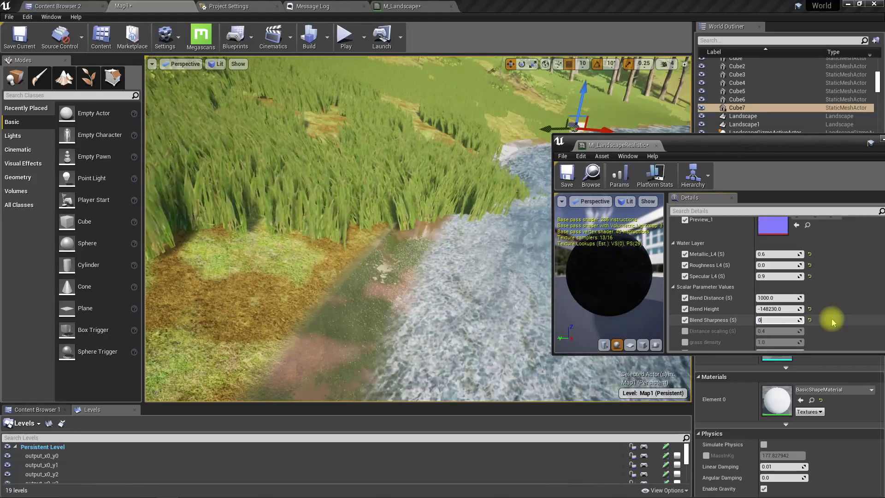
{"action": "key", "text": "Return"}
{"action": "type", "text": "500"}
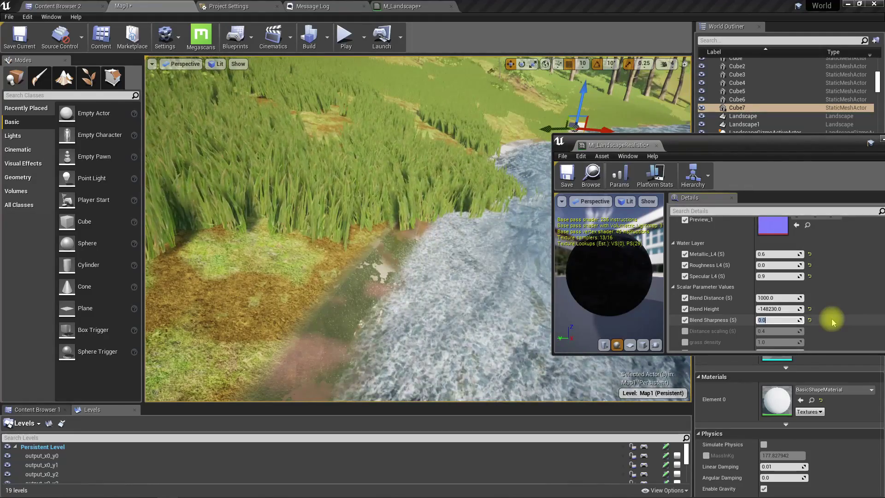
{"action": "key", "text": "Return"}
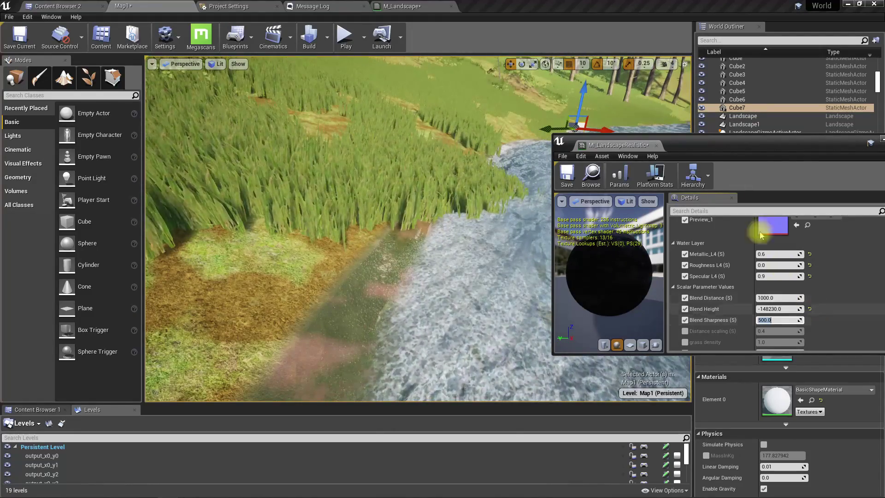
- In M_Landscape's Height Blending section, assign the Height Blend Sharpness parameter to the Water Layer group
{"action": "left_click", "coordinate": [381, 6]}
{"action": "right_click_drag", "start_coordinate": [377, 186], "coordinate": [289, 386]}
{"action": "scroll", "coordinate": [408, 234], "scroll_direction": "up", "scroll_amount": 2}
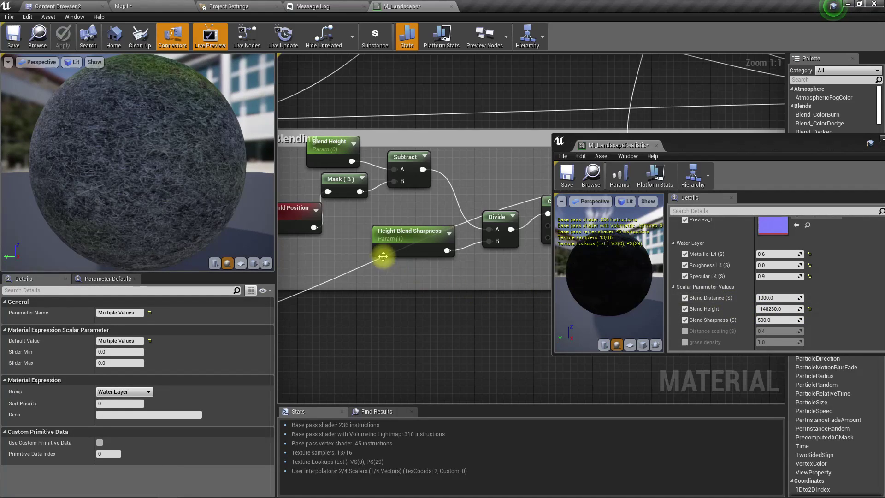
{"action": "scroll", "coordinate": [764, 292], "scroll_direction": "down", "scroll_amount": 2}
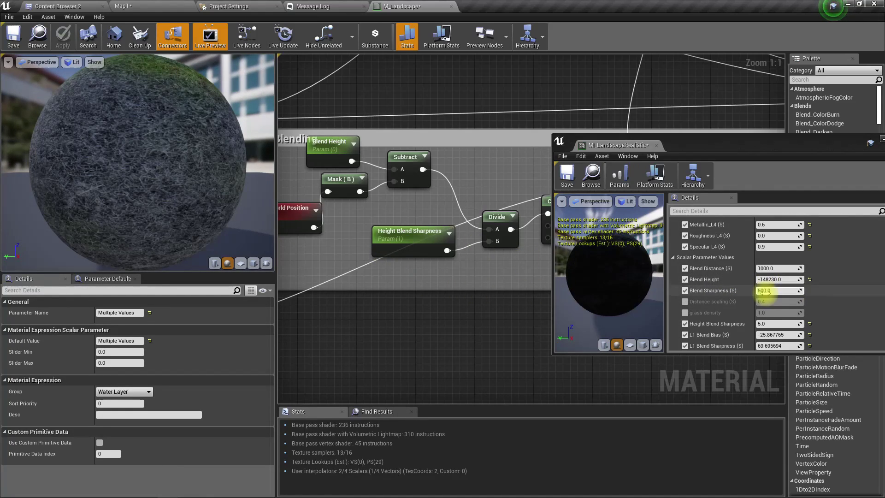
{"action": "scroll", "coordinate": [751, 297], "scroll_direction": "down", "scroll_amount": 1}
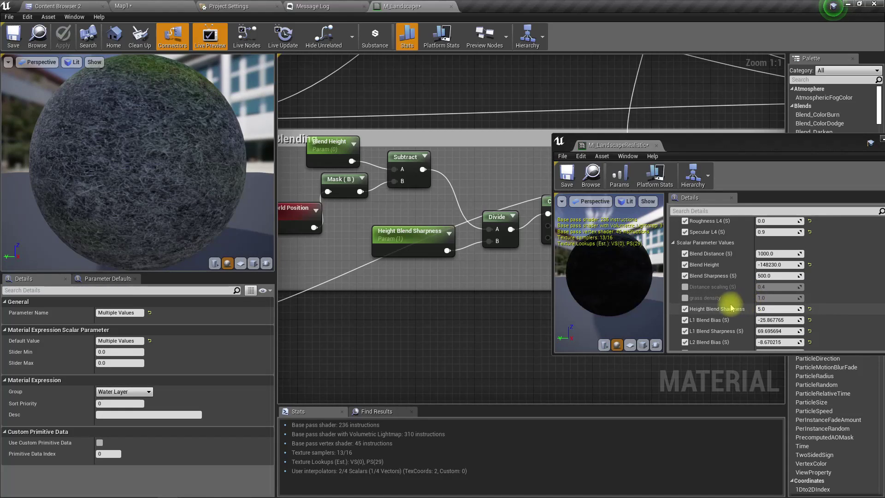
{"action": "left_click", "coordinate": [400, 242]}
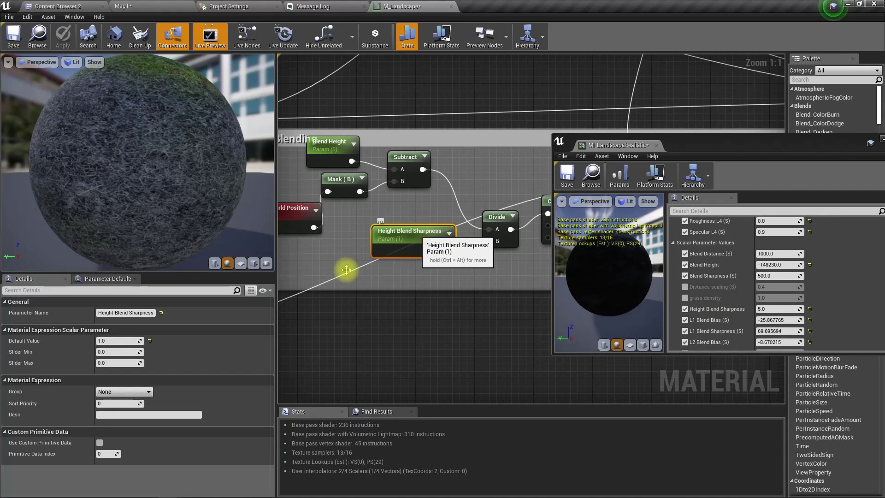
{"action": "left_click", "coordinate": [141, 392]}
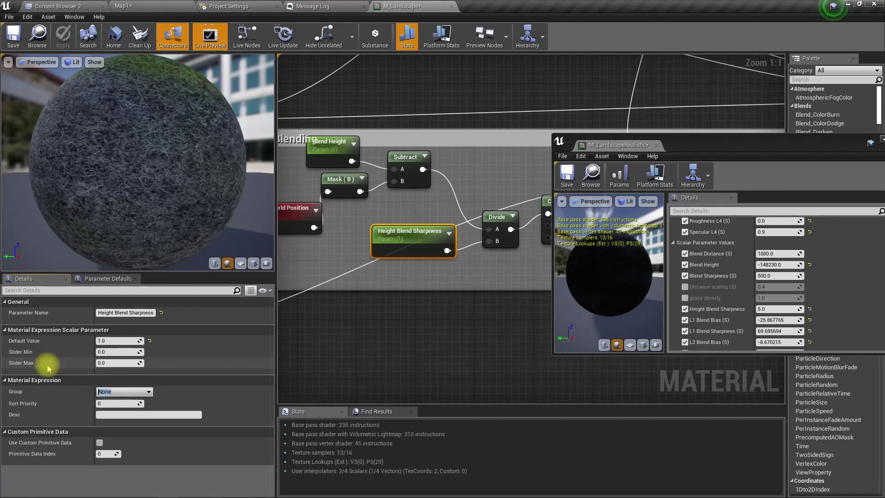
{"action": "left_click", "coordinate": [145, 391]}
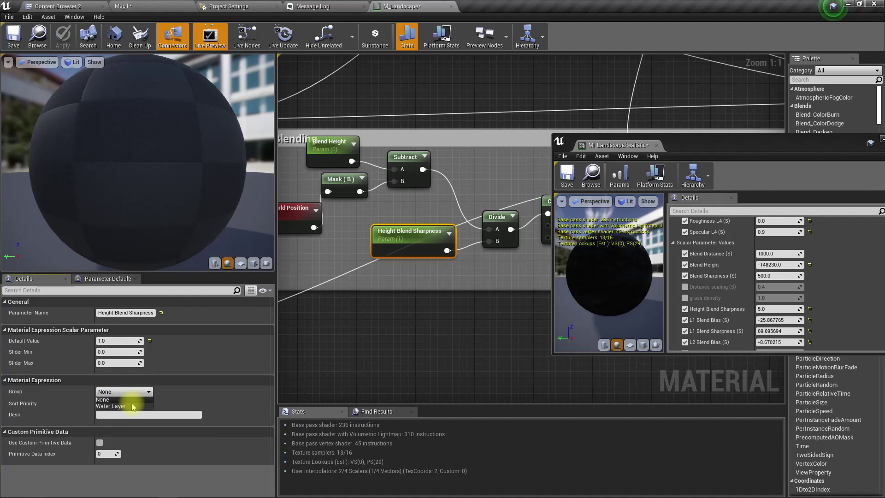
{"action": "left_click", "coordinate": [132, 406]}
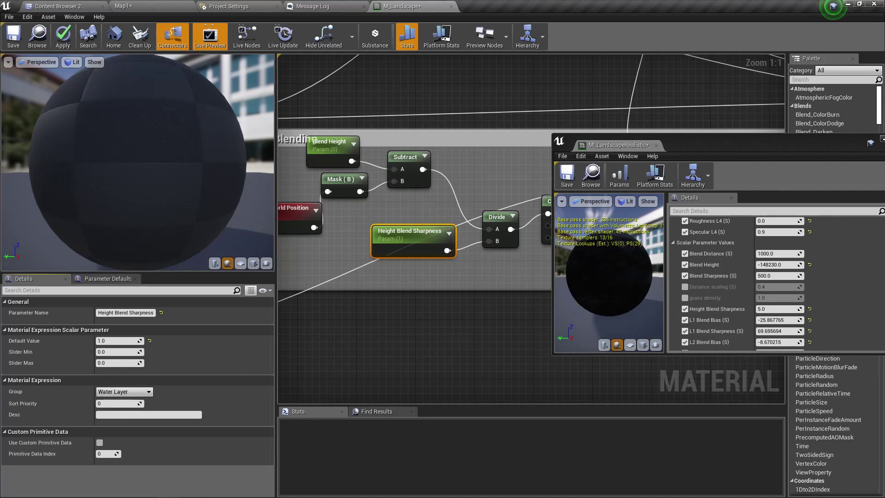
- Assign the Blend Height parameter to the Water Layer group and apply the M_Landscape changes
{"action": "right_click_drag", "start_coordinate": [346, 156], "coordinate": [421, 203]}
{"action": "left_click", "coordinate": [421, 203]}
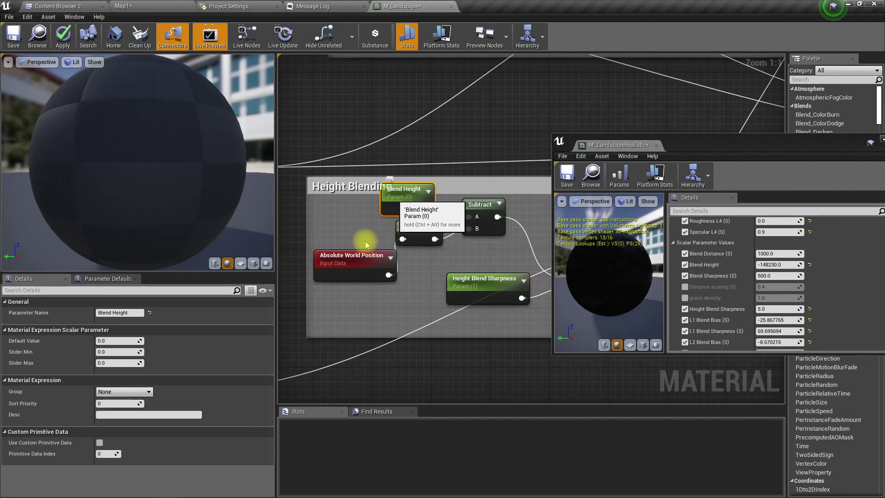
{"action": "left_click", "coordinate": [148, 391]}
{"action": "left_click", "coordinate": [122, 406]}
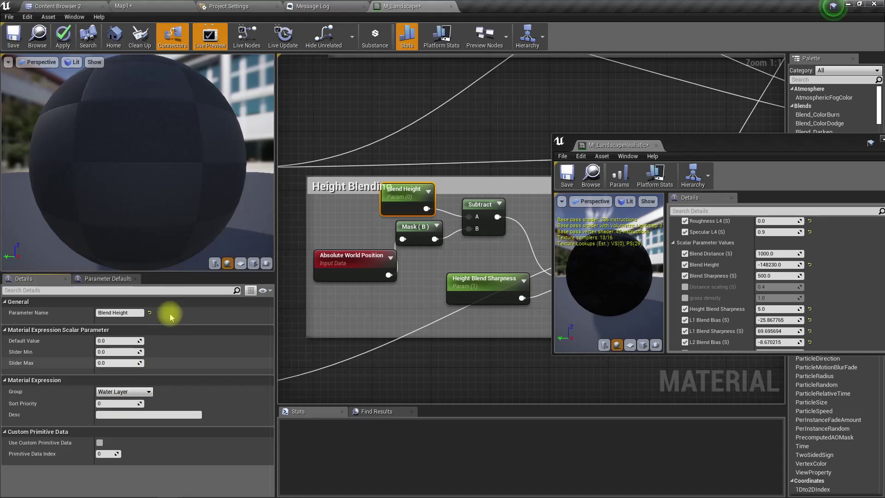
{"action": "left_click", "coordinate": [65, 37]}
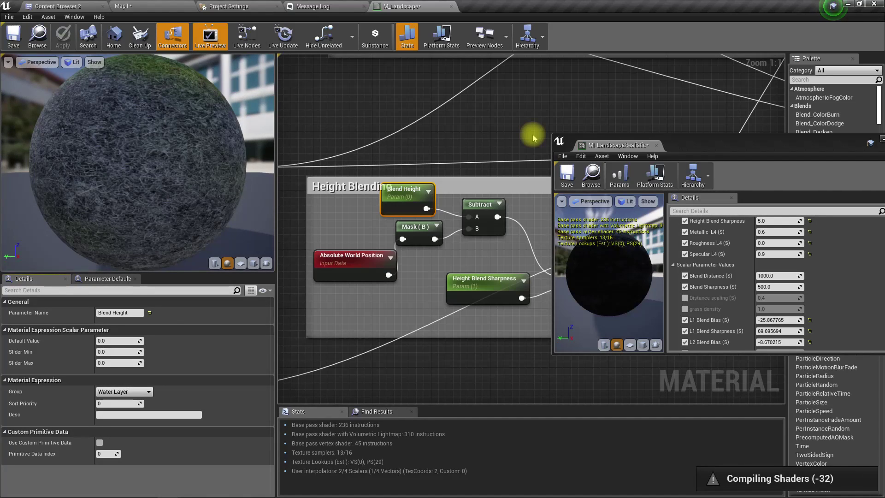
- Return to Map1 and find Blend Height and Height Blend Sharpness under the instance's Water Layer group
{"action": "left_click", "coordinate": [113, 5]}
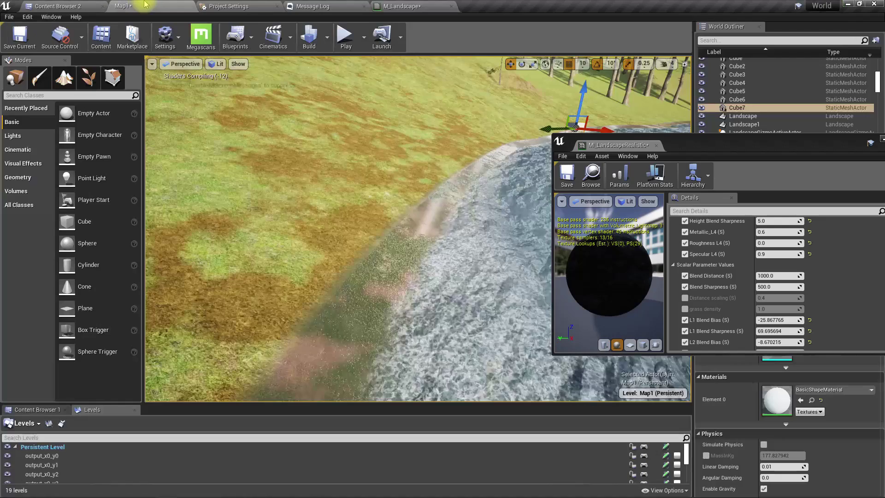
{"action": "scroll", "coordinate": [763, 300], "scroll_direction": "down", "scroll_amount": 3}
{"action": "scroll", "coordinate": [762, 301], "scroll_direction": "down", "scroll_amount": 5}
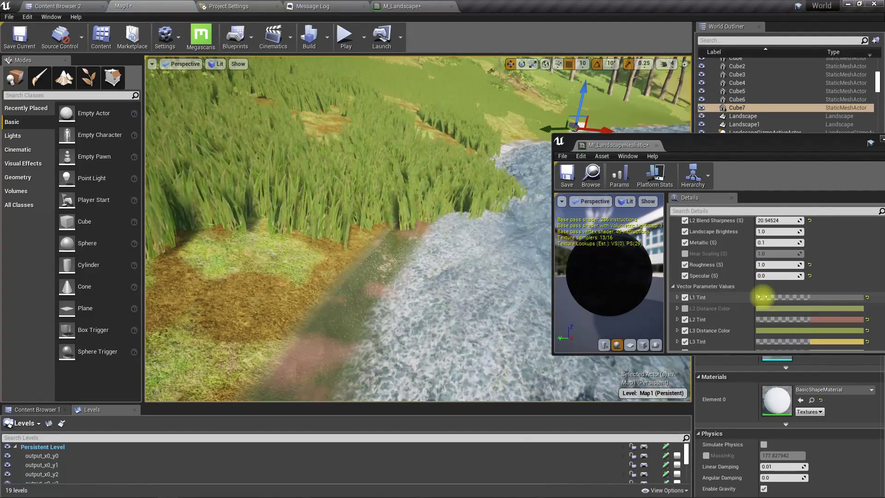
{"action": "scroll", "coordinate": [762, 300], "scroll_direction": "down", "scroll_amount": 10}
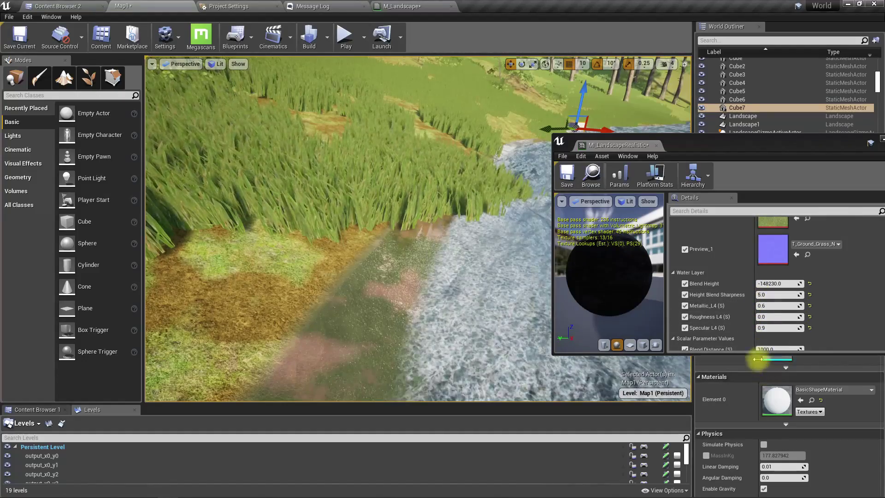
- Try Height Blend Sharpness at 100, 0 and 10, inspecting the blend along the shoreline
{"action": "left_click_drag", "start_coordinate": [763, 294], "coordinate": [784, 294]}
{"action": "left_click", "coordinate": [777, 295]}
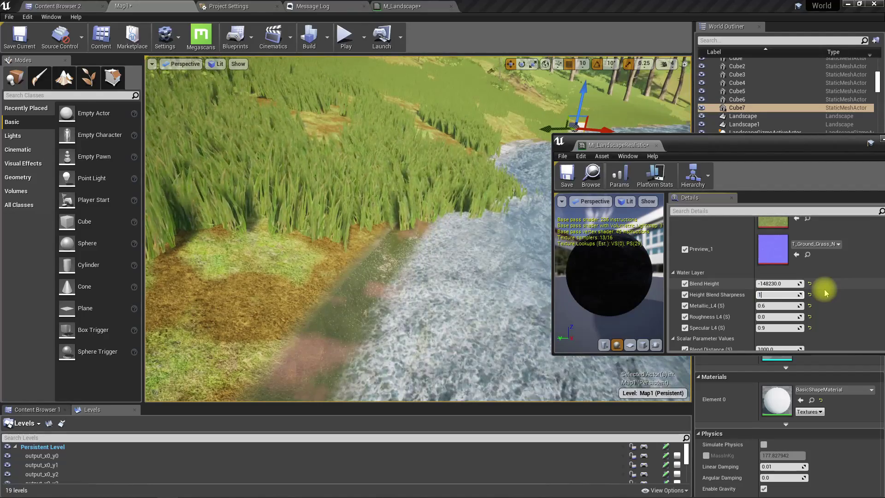
{"action": "key", "text": "Return"}
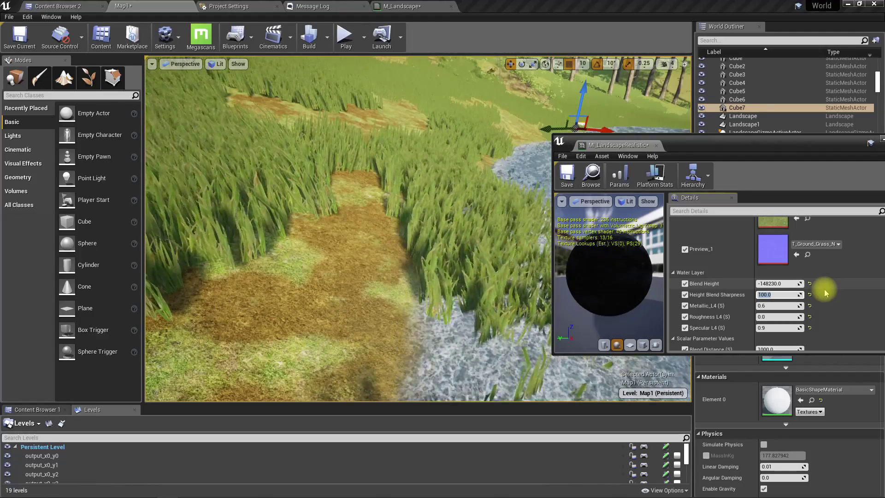
{"action": "key", "text": "Return"}
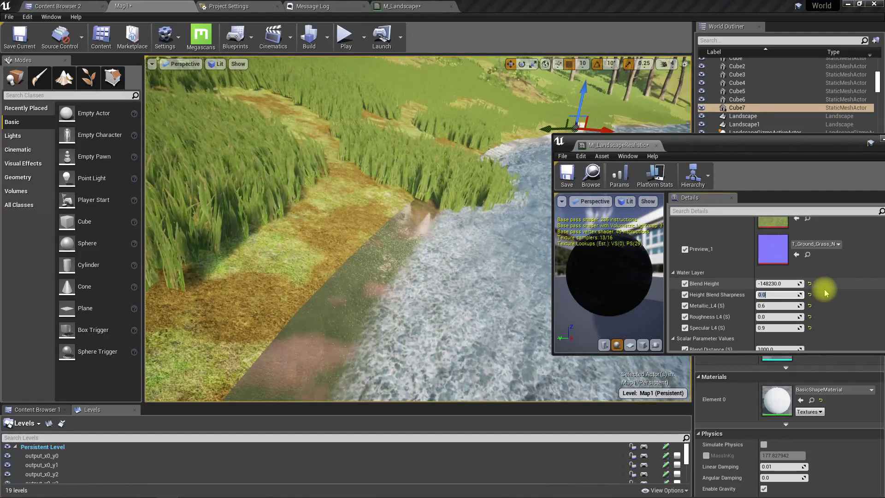
{"action": "type", "text": "10"}
{"action": "key", "text": "Return"}
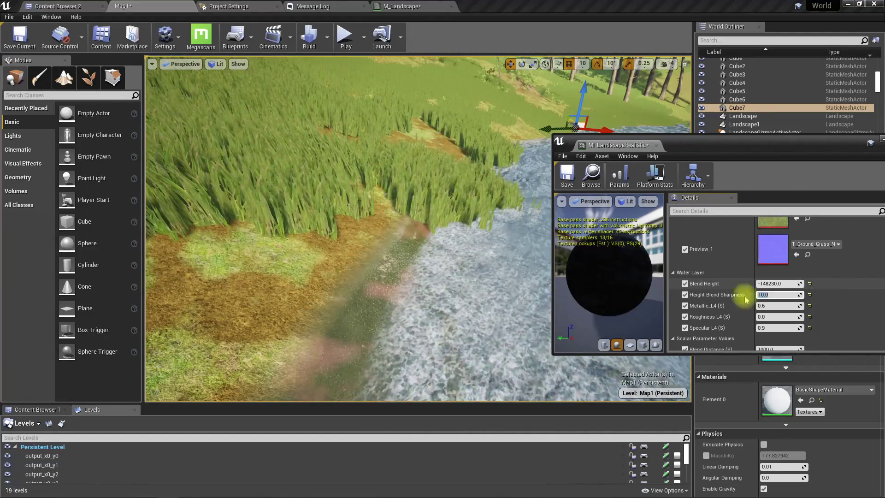
{"action": "key", "text": "w"}
{"action": "right_click_drag", "start_coordinate": [323, 272], "coordinate": [376, 251]}
{"action": "left_click_drag", "start_coordinate": [376, 251], "coordinate": [411, 246]}
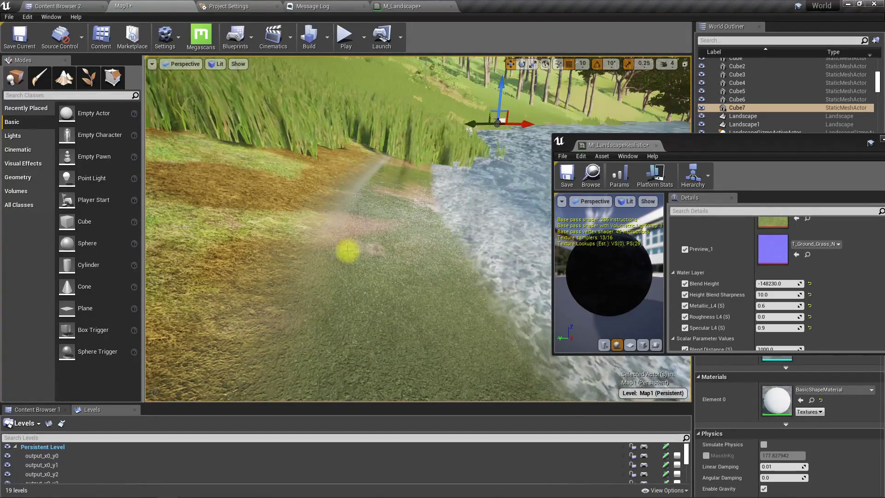
{"action": "left_click_drag", "start_coordinate": [342, 242], "coordinate": [353, 230]}
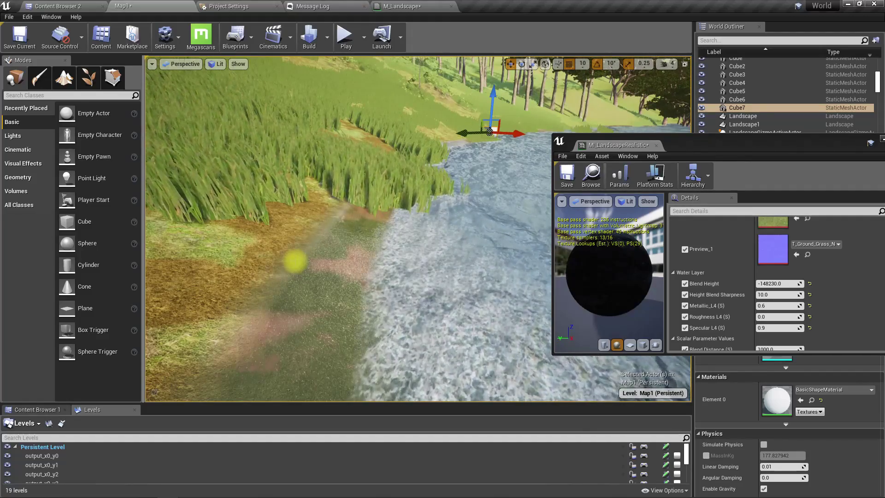
- Set Height Blend Sharpness to 20 and check the softened transition at the water's edge
{"action": "left_click", "coordinate": [790, 295]}
{"action": "type", "text": "20"}
{"action": "key", "text": "Return"}
{"action": "right_click_drag", "start_coordinate": [352, 260], "coordinate": [349, 268]}
- Try Blend Height at -148130.0, inspect the shoreline ground and grass, and set it back to -148230.0
{"action": "left_click", "coordinate": [764, 279]}
{"action": "key", "text": "Left"}
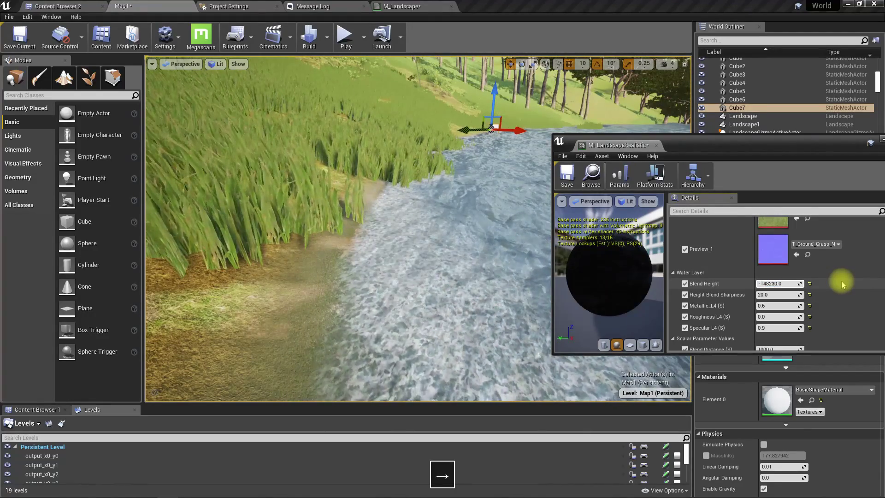
{"action": "key", "text": "Left"}
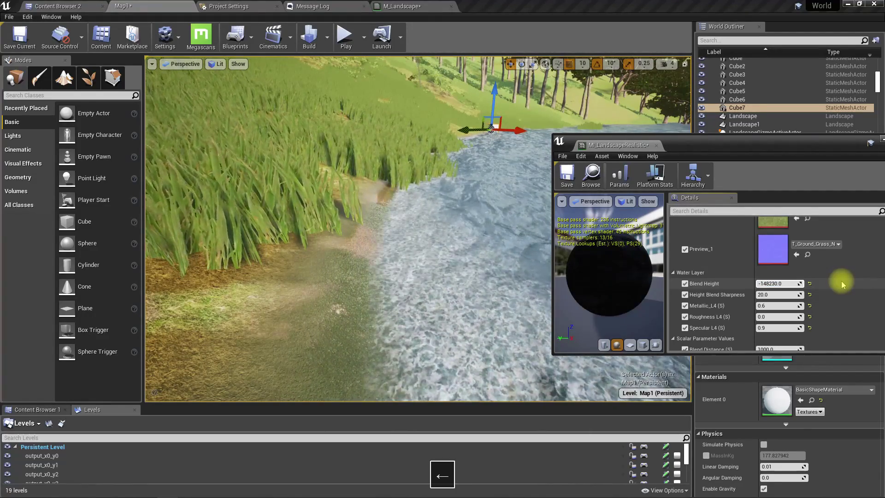
{"action": "key", "text": "Delete"}
{"action": "type", "text": "1"}
{"action": "key", "text": "Return"}
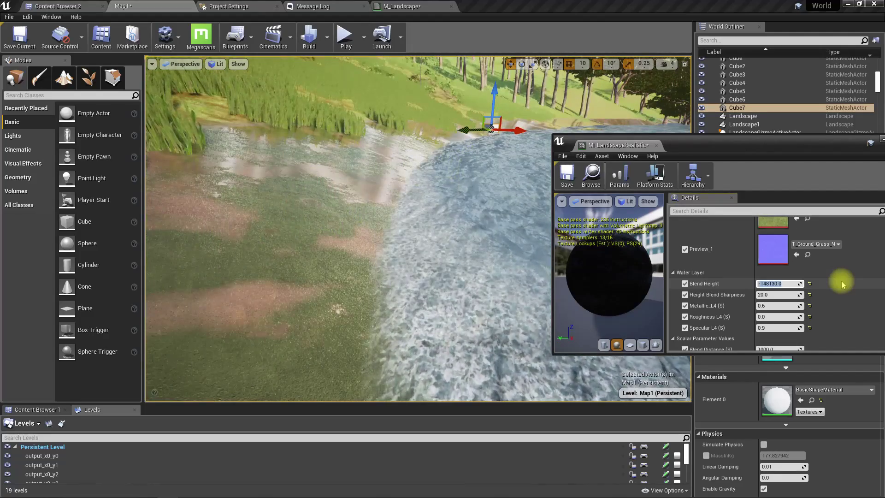
{"action": "middle_click_drag", "start_coordinate": [297, 215], "coordinate": [262, 190]}
{"action": "left_click", "coordinate": [774, 284]}
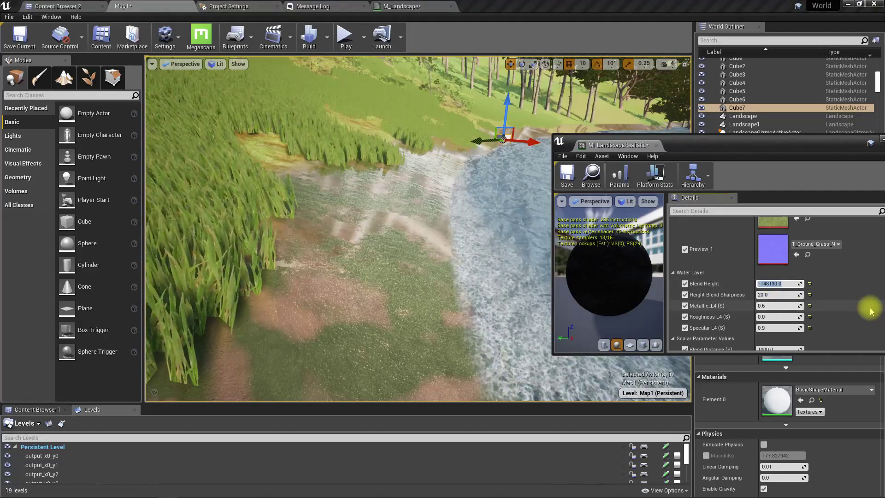
{"action": "key", "text": "Right"}
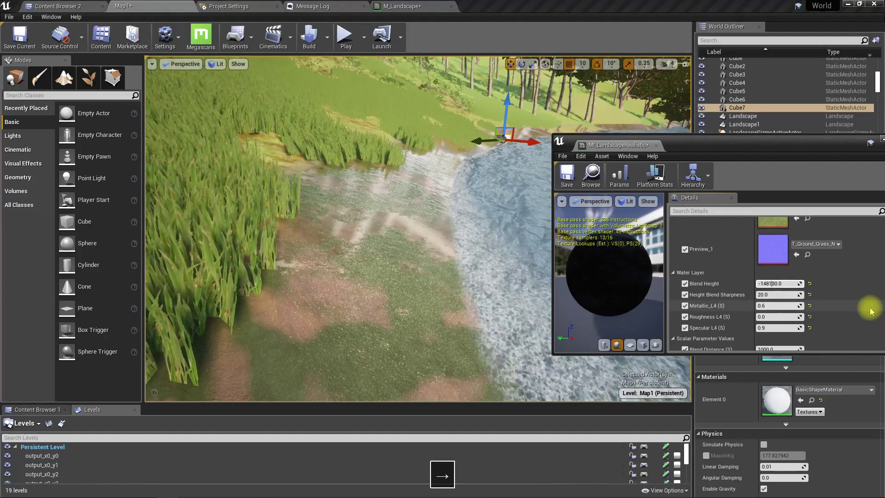
{"action": "key", "text": "BackSpace"}
{"action": "type", "text": "2"}
{"action": "key", "text": "Return"}
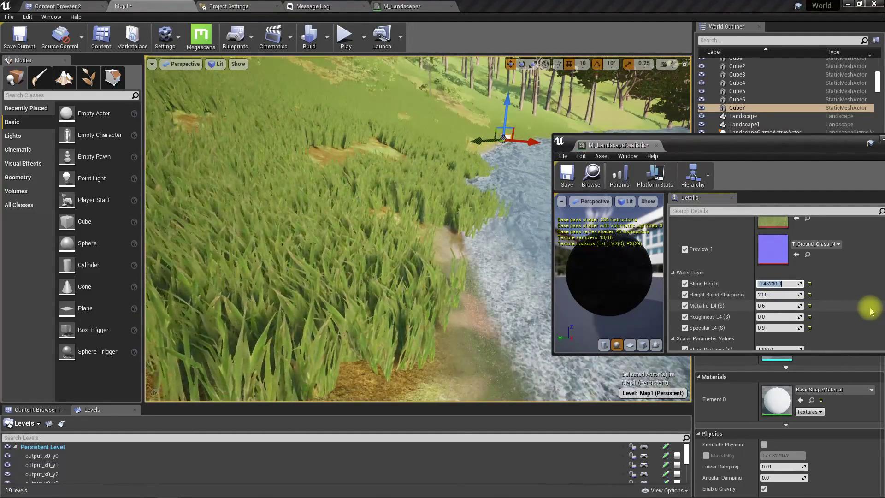
- Set the Water Layer's Blend Height to -148150.0 in the landscape material instance
{"action": "key", "text": "Left"}
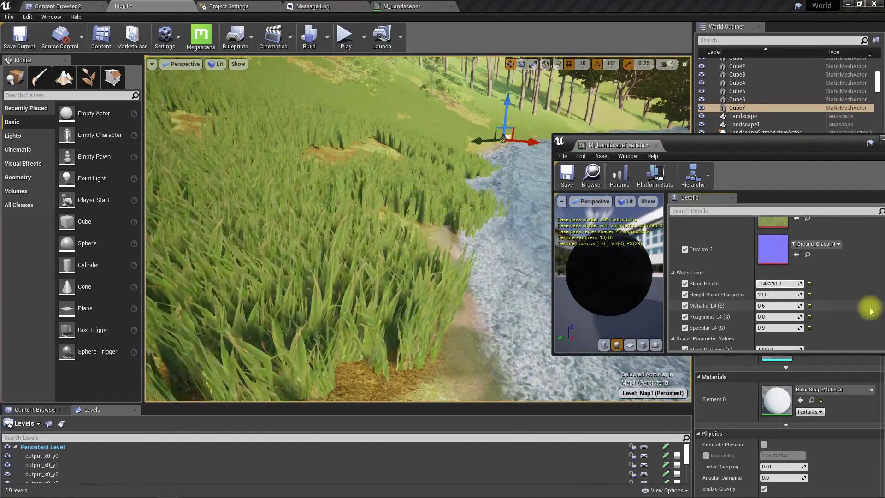
{"action": "key", "text": "Right"}
{"action": "key", "text": "Right"}
{"action": "key", "text": "BackSpace"}
{"action": "key", "text": "BackSpace"}
{"action": "key", "text": "BackSpace"}
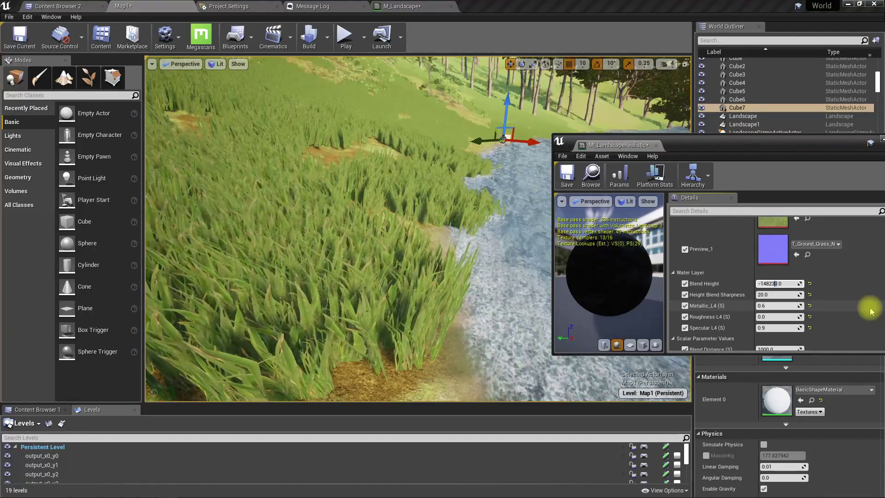
{"action": "type", "text": "150"}
{"action": "key", "text": "Return"}
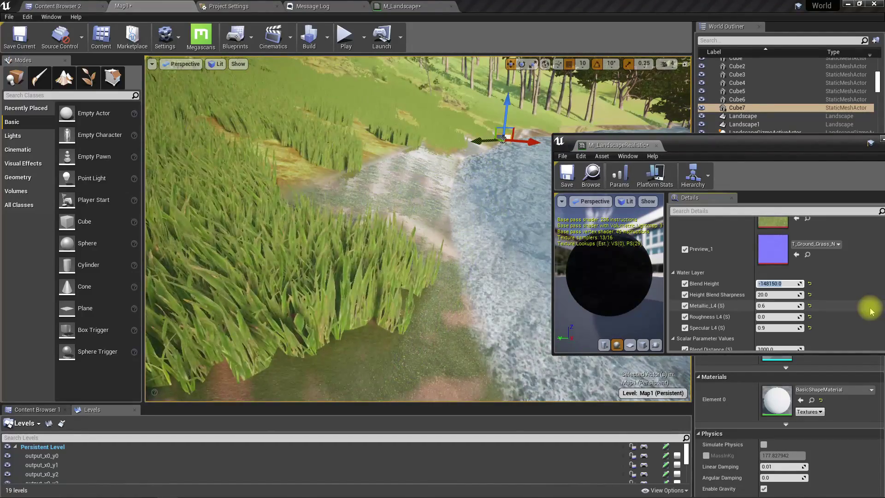
- Try Height Blend Sharpness at 50 and inspect the ground blend along the shoreline
{"action": "key", "text": "w"}
{"action": "mouse_move", "coordinate": [316, 223]}
{"action": "right_mouse_down"}
{"action": "mouse_move", "coordinate": [428, 231]}
{"action": "mouse_move", "coordinate": [454, 203]}
{"action": "mouse_move", "coordinate": [368, 196]}
{"action": "mouse_move", "coordinate": [424, 196]}
{"action": "mouse_move", "coordinate": [323, 228]}
{"action": "mouse_move", "coordinate": [329, 226]}
{"action": "mouse_move", "coordinate": [312, 222]}
{"action": "right_mouse_up"}
{"action": "left_click", "coordinate": [773, 294]}
{"action": "type", "text": "50"}
{"action": "key", "text": "Return"}
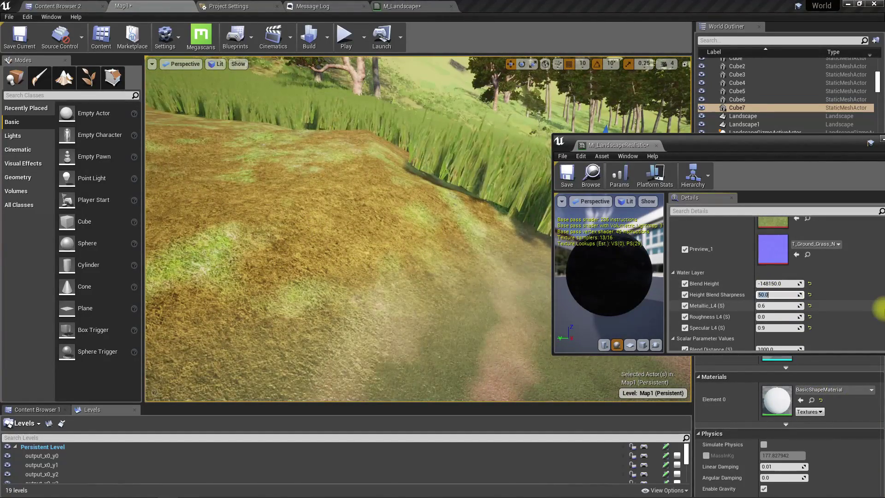
{"action": "key", "text": "w"}
{"action": "mouse_move", "coordinate": [377, 308]}
{"action": "right_mouse_down"}
{"action": "mouse_move", "coordinate": [391, 309]}
{"action": "mouse_move", "coordinate": [368, 305]}
{"action": "right_mouse_up"}
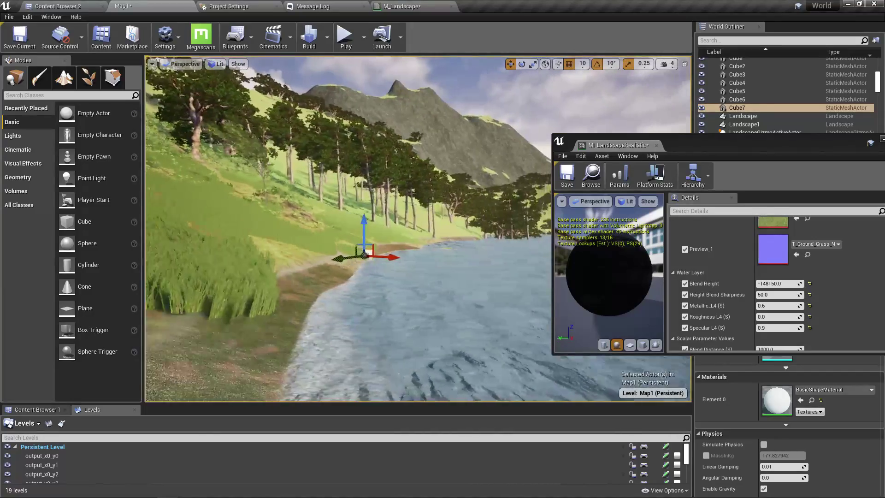
{"action": "right_click_drag", "start_coordinate": [368, 305], "coordinate": [364, 304]}
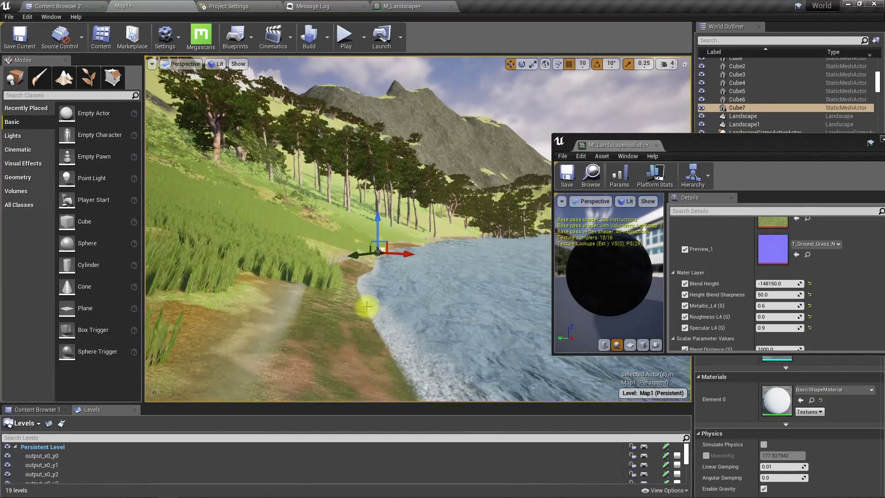
- Set the Water Layer's Height Blend Sharpness to 100
{"action": "left_click", "coordinate": [784, 295]}
{"action": "type", "text": "100"}
{"action": "key", "text": "Return"}
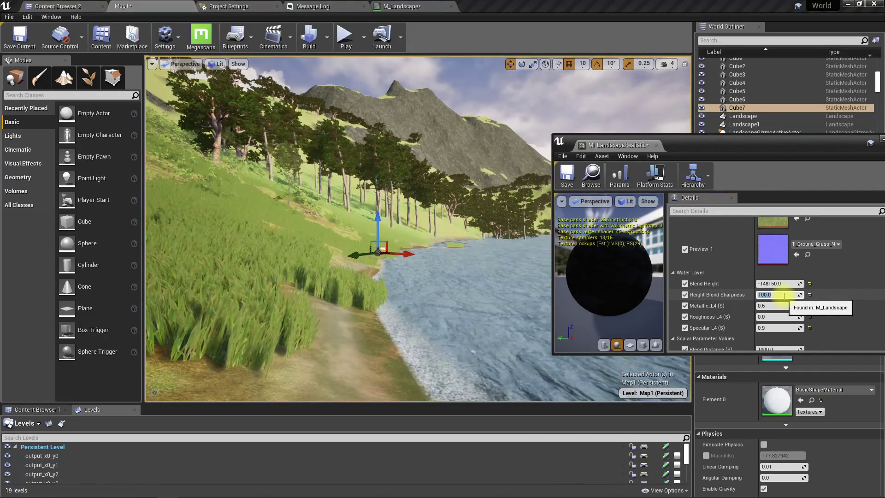
- Examine the grass edge, wet ground and transition around the lake, both above and below the water surface
{"action": "right_click_drag", "start_coordinate": [395, 318], "coordinate": [341, 360]}
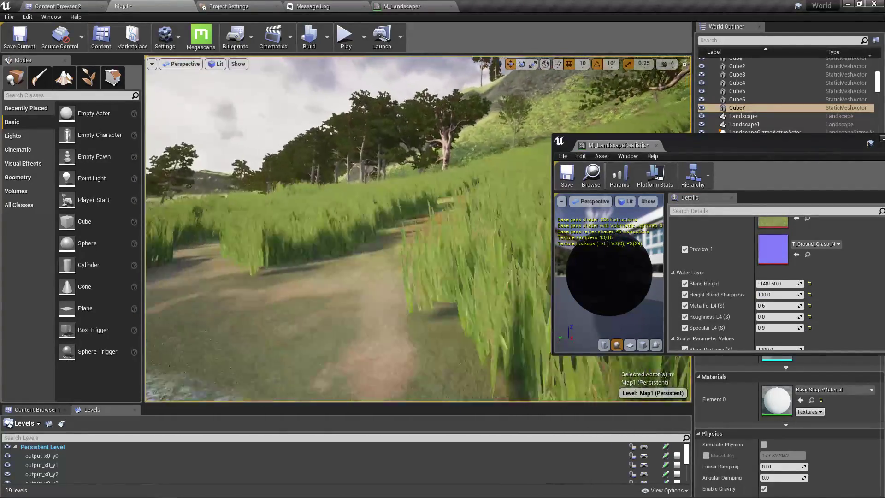
{"action": "right_click_drag", "start_coordinate": [395, 317], "coordinate": [530, 304]}
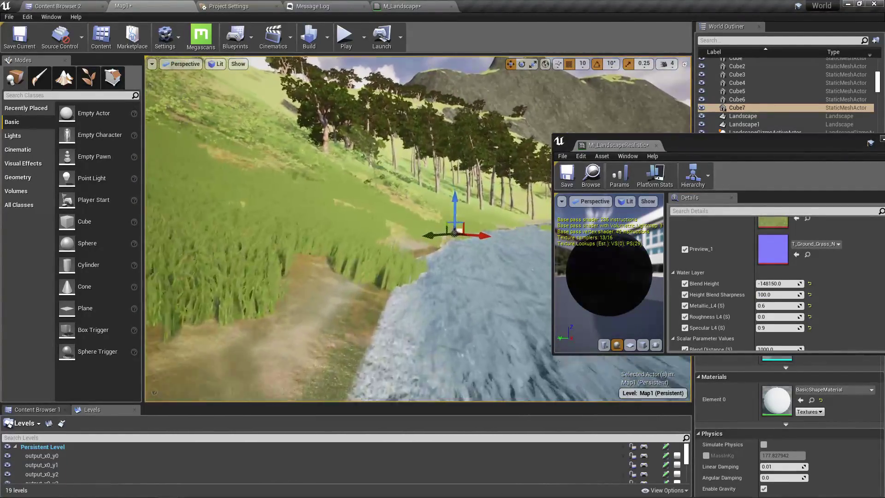
{"action": "right_click_drag", "start_coordinate": [395, 318], "coordinate": [428, 306]}
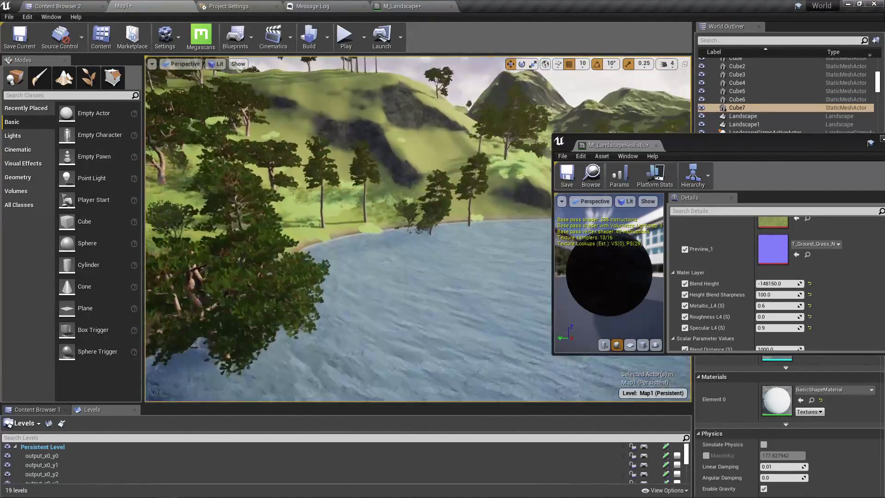
{"action": "right_click_drag", "start_coordinate": [395, 231], "coordinate": [449, 235]}
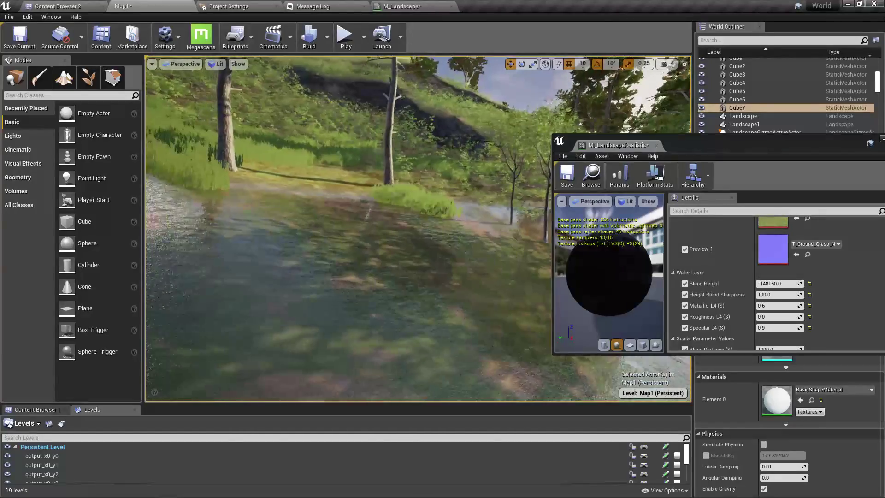
{"action": "right_click_drag", "start_coordinate": [418, 230], "coordinate": [429, 214]}
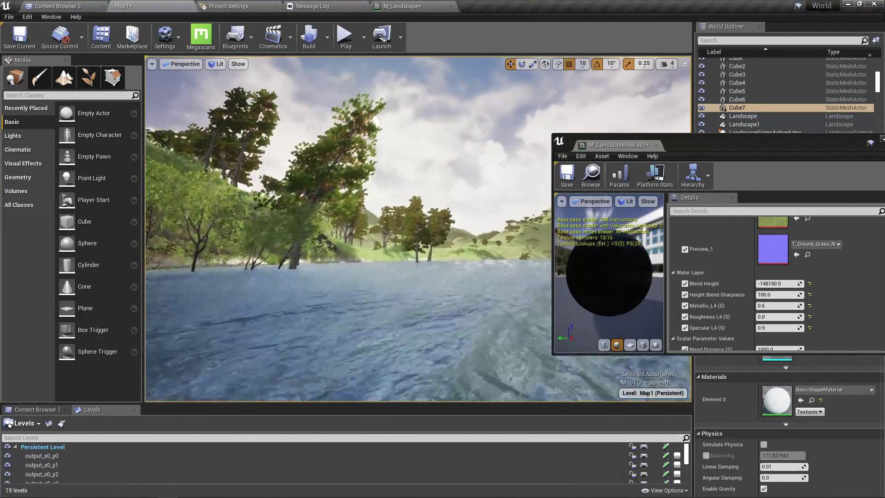
{"action": "key", "text": "a"}
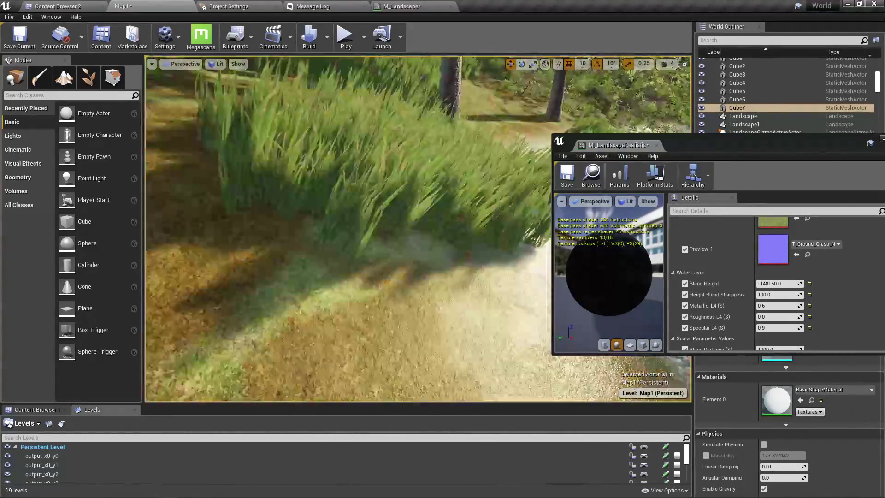
{"action": "right_click_drag", "start_coordinate": [190, 328], "coordinate": [155, 312]}
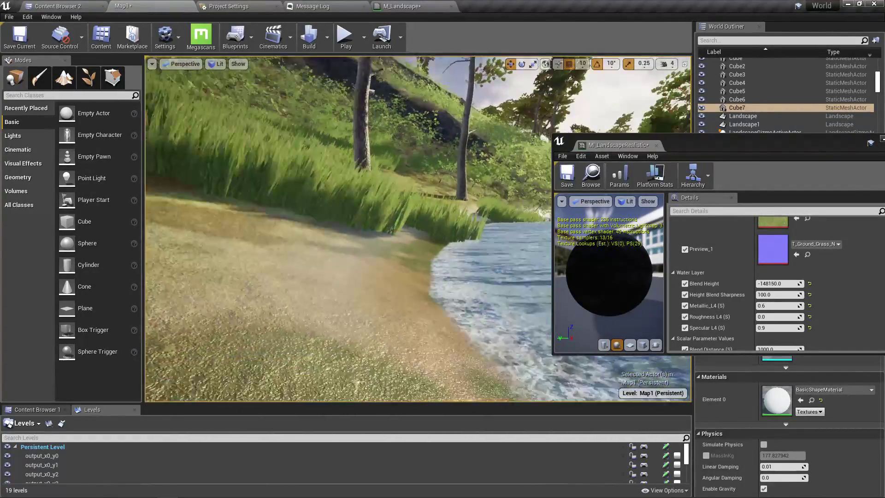
{"action": "right_click_drag", "start_coordinate": [233, 394], "coordinate": [238, 372]}
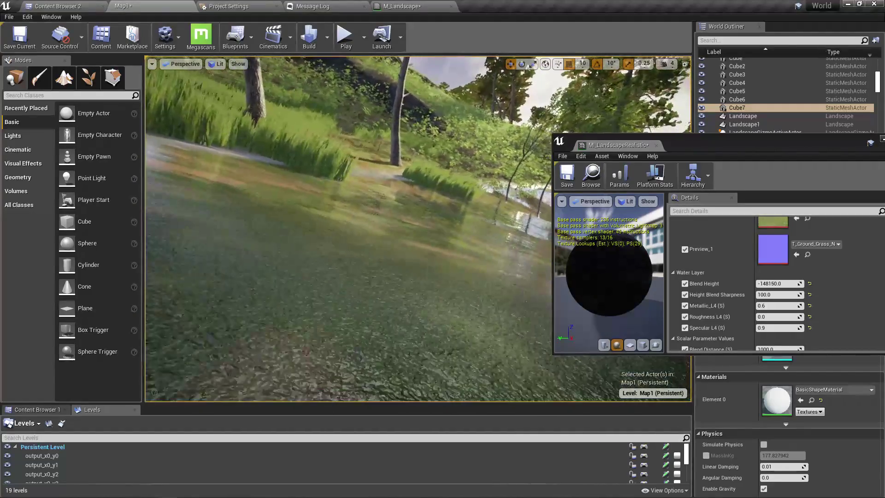
{"action": "key", "text": "w"}
{"action": "key", "text": "a"}
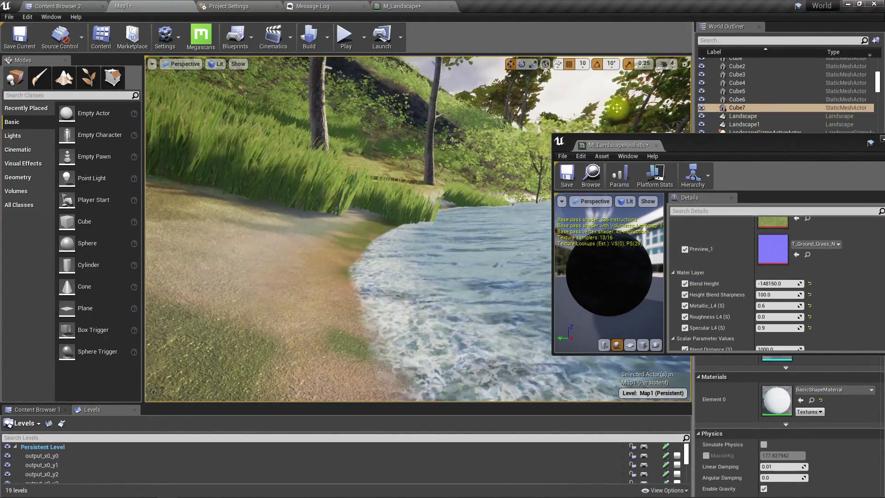
- Dock the MI_LandscapeRealistic editor, review its texture, scalar and tint parameters, and compare them with the underwater ground in Map1
{"action": "double_click", "coordinate": [617, 145]}
{"action": "scroll", "coordinate": [525, 249], "scroll_direction": "up", "scroll_amount": 6}
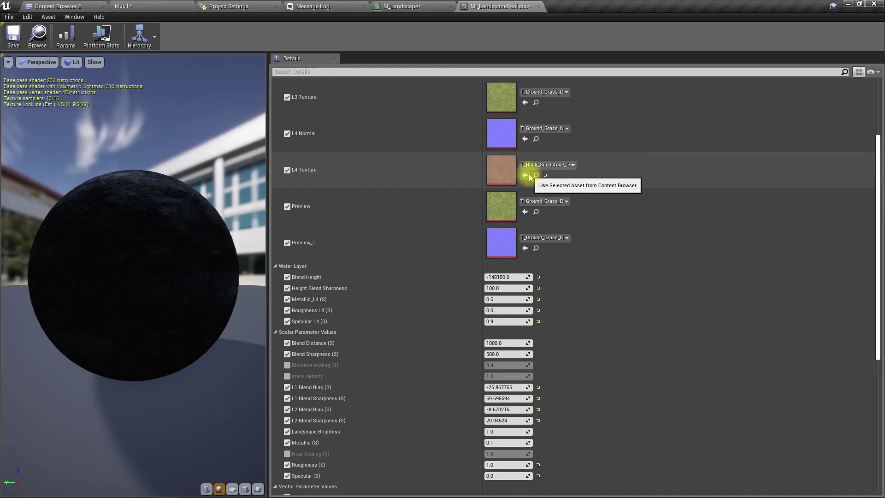
{"action": "scroll", "coordinate": [566, 272], "scroll_direction": "down", "scroll_amount": 7}
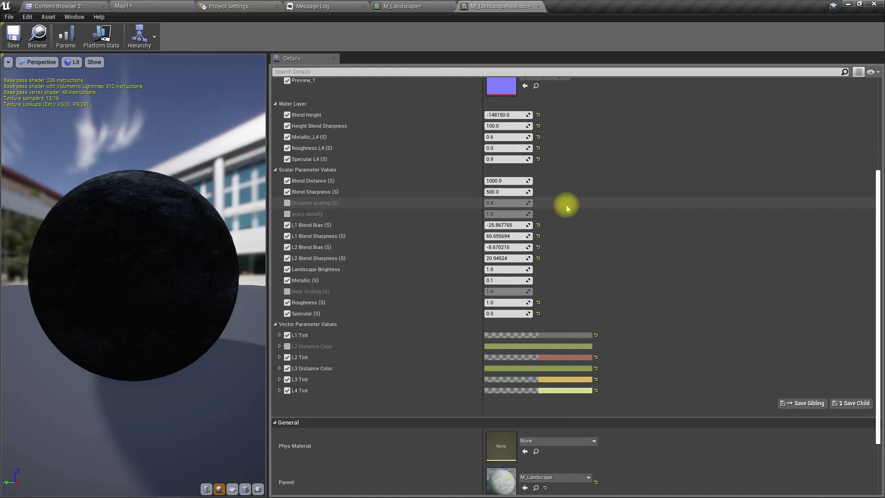
{"action": "left_click", "coordinate": [167, 5]}
{"action": "right_click_drag", "start_coordinate": [409, 257], "coordinate": [367, 325]}
{"action": "right_click_drag", "start_coordinate": [409, 281], "coordinate": [396, 240]}
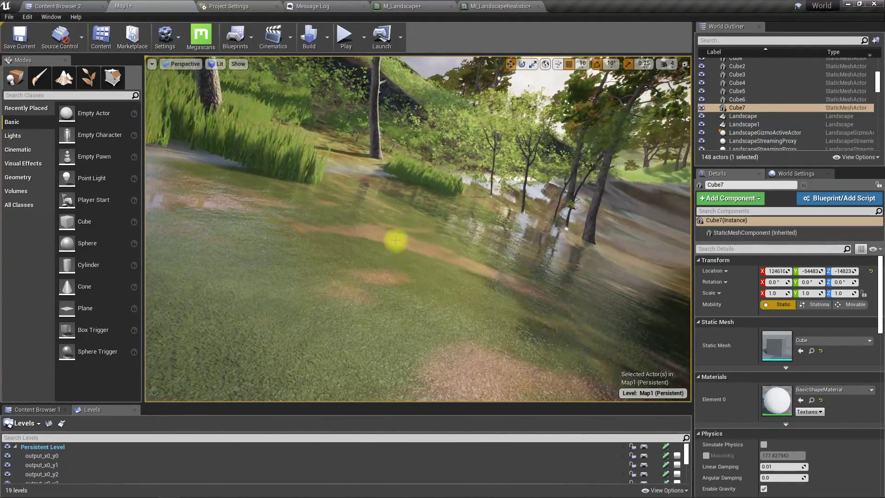
- Float the MI_LandscapeRealistic editor over the Map1 viewport and bring its L4 Tint parameter into reach
{"action": "left_click", "coordinate": [496, 6]}
{"action": "left_click_drag", "start_coordinate": [496, 6], "coordinate": [620, 152]}
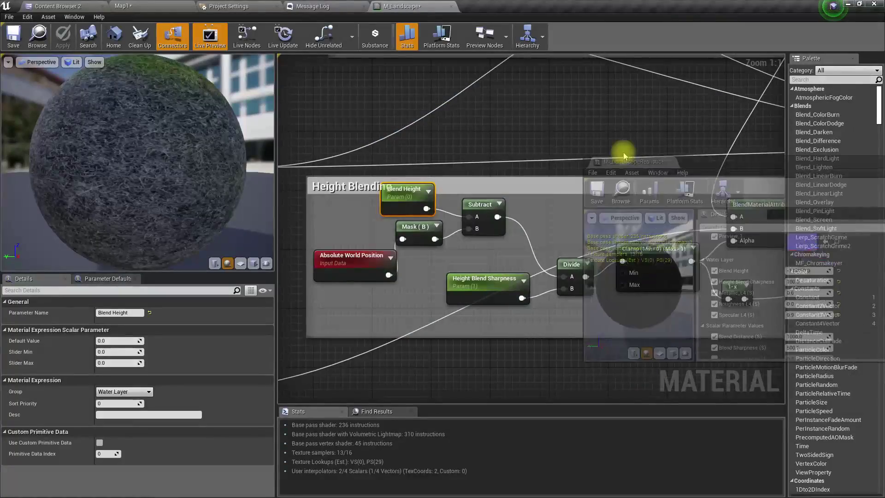
{"action": "left_click", "coordinate": [186, 4]}
{"action": "scroll", "coordinate": [774, 288], "scroll_direction": "down", "scroll_amount": 5}
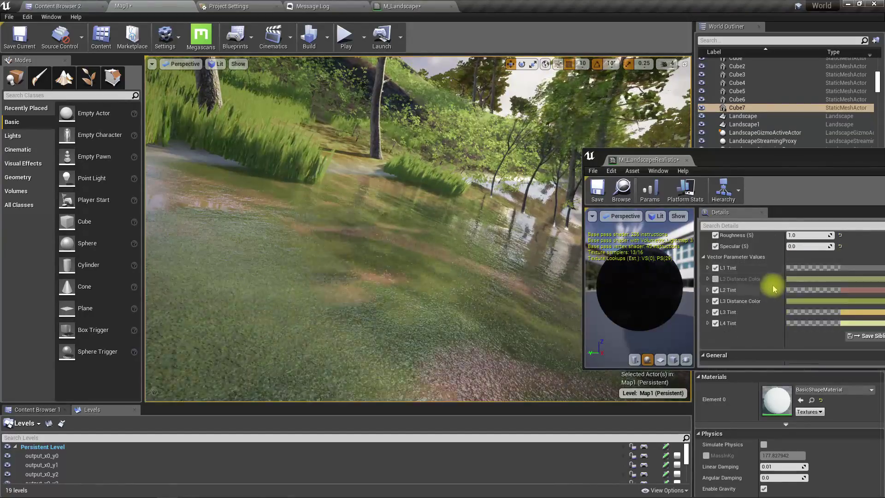
- Set L4 Tint to a muted grey-brown with a value of 0.375, judging the colour on the ground around the lake
{"action": "left_click", "coordinate": [850, 324]}
{"action": "left_click", "coordinate": [742, 330]}
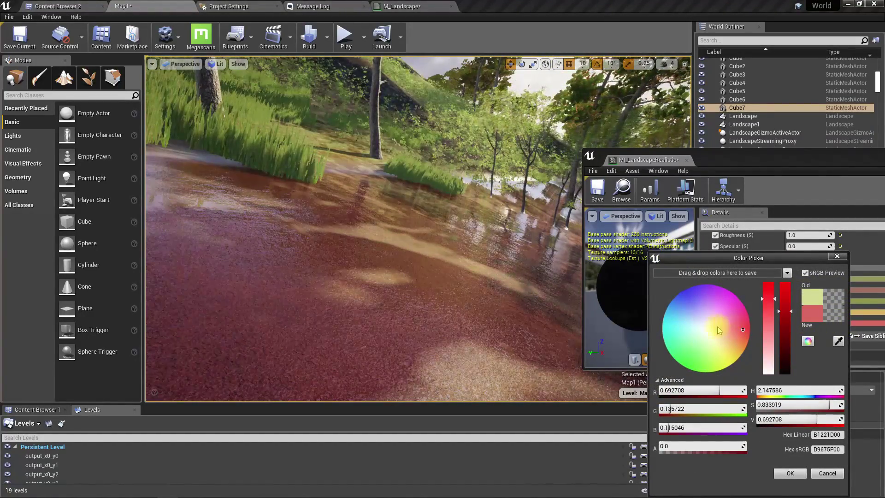
{"action": "left_click", "coordinate": [713, 330]}
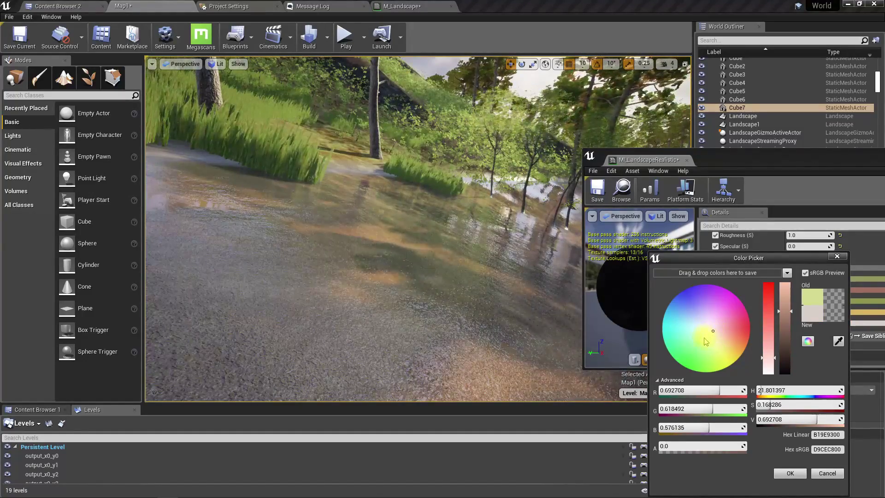
{"action": "left_click", "coordinate": [782, 345]}
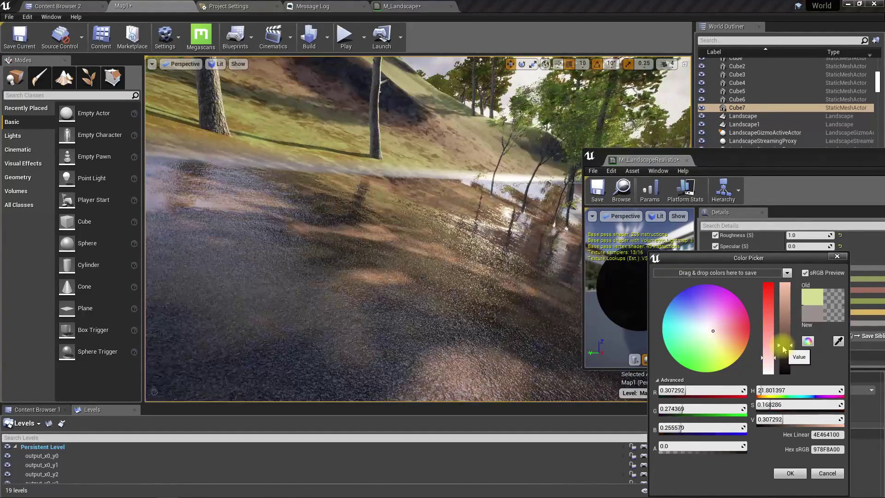
{"action": "right_click_drag", "start_coordinate": [502, 330], "coordinate": [622, 318]}
{"action": "left_click_drag", "start_coordinate": [483, 331], "coordinate": [490, 319]}
{"action": "left_click", "coordinate": [781, 332]}
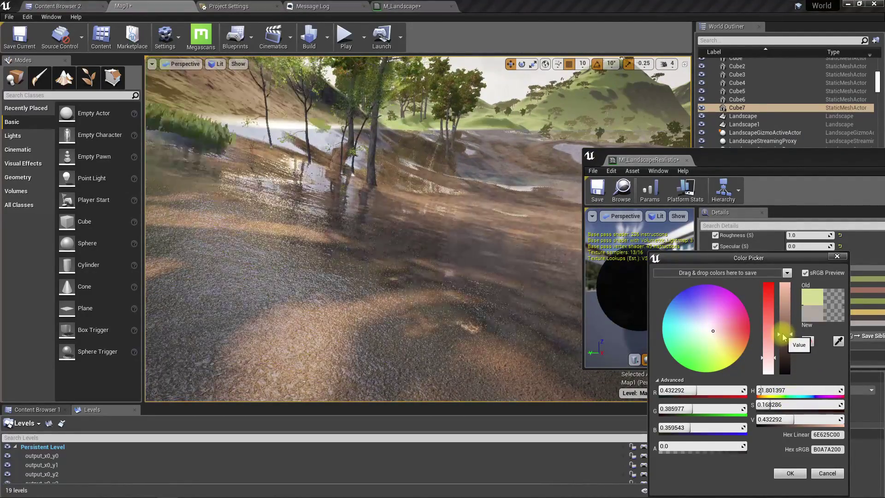
{"action": "mouse_move", "coordinate": [781, 332]}
{"action": "left_mouse_down"}
{"action": "mouse_move", "coordinate": [786, 314]}
{"action": "mouse_move", "coordinate": [784, 368]}
{"action": "mouse_move", "coordinate": [784, 340]}
{"action": "left_mouse_up"}
{"action": "right_click_drag", "start_coordinate": [383, 292], "coordinate": [298, 289]}
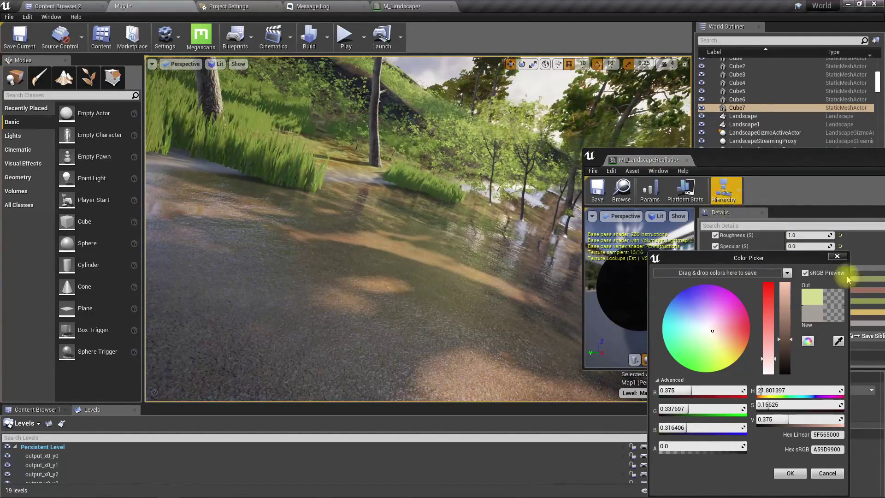
{"action": "left_click", "coordinate": [788, 473]}
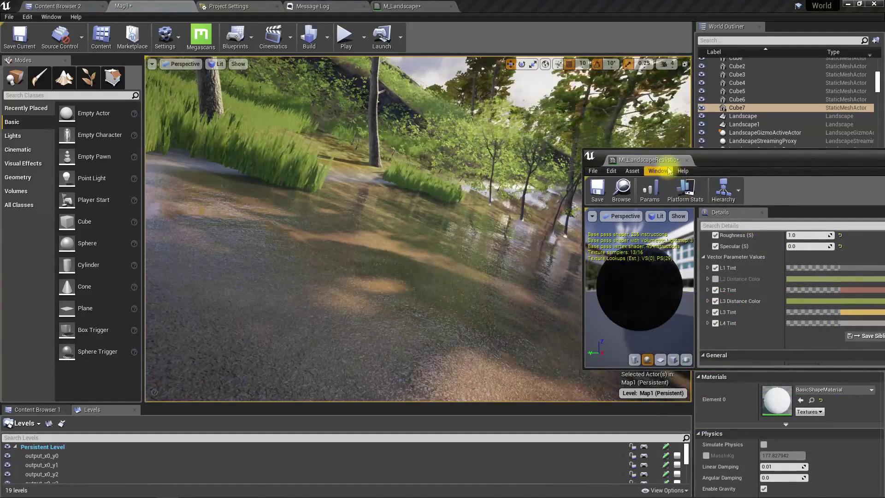
- Dock the MI_LandscapeRealistic editor as a tab and inspect the retinted shoreline around the lake in Map1
{"action": "left_click_drag", "start_coordinate": [652, 159], "coordinate": [511, 7]}
{"action": "left_click", "coordinate": [154, 4]}
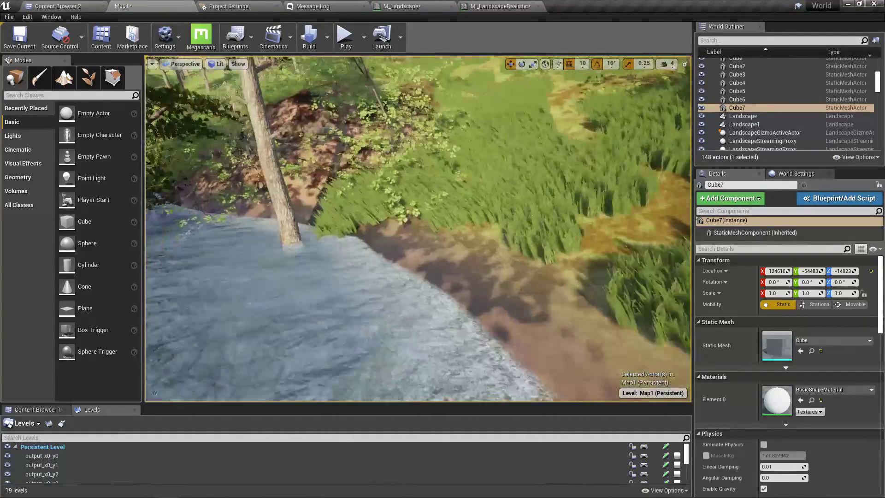
{"action": "right_click_drag", "start_coordinate": [418, 229], "coordinate": [553, 238]}
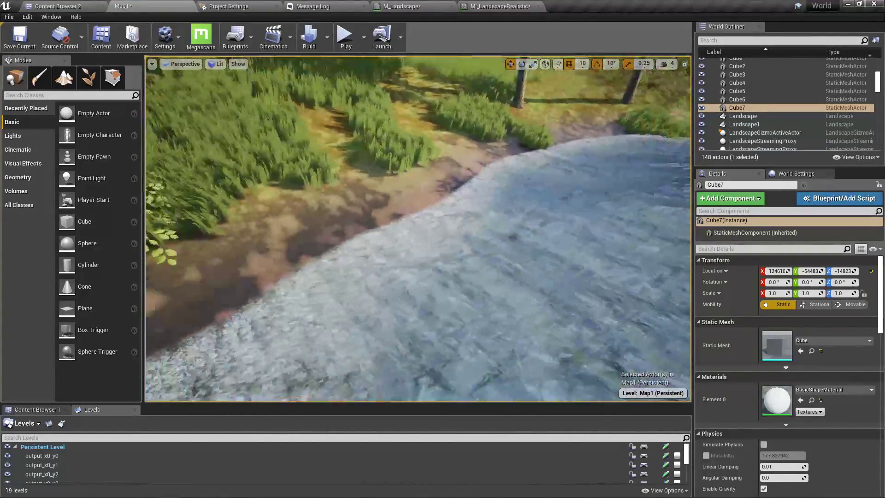
{"action": "right_click_drag", "start_coordinate": [418, 229], "coordinate": [453, 184]}
{"action": "right_click_drag", "start_coordinate": [418, 229], "coordinate": [466, 233]}
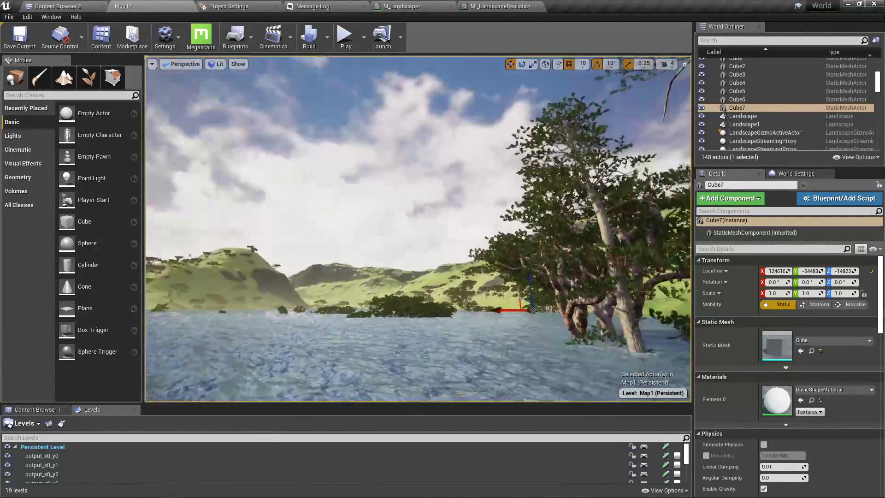
{"action": "right_click_drag", "start_coordinate": [350, 210], "coordinate": [392, 203]}
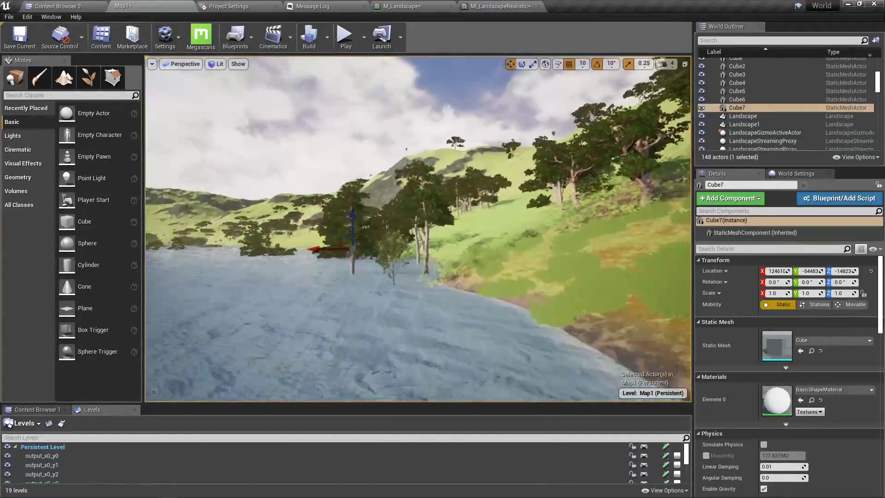
{"action": "right_click_drag", "start_coordinate": [418, 229], "coordinate": [380, 215]}
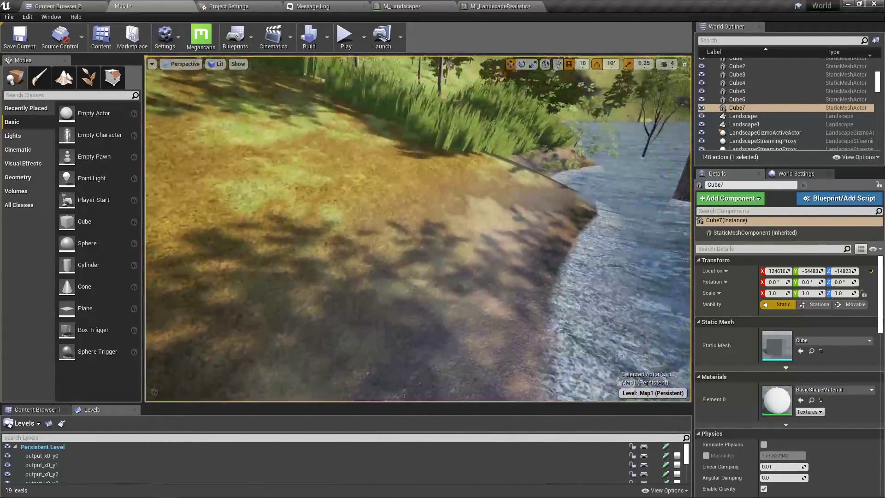
{"action": "mouse_move", "coordinate": [354, 208]}
{"action": "right_mouse_down"}
{"action": "mouse_move", "coordinate": [414, 179]}
{"action": "mouse_move", "coordinate": [466, 175]}
{"action": "mouse_move", "coordinate": [442, 171]}
{"action": "mouse_move", "coordinate": [354, 208]}
{"action": "right_mouse_up"}
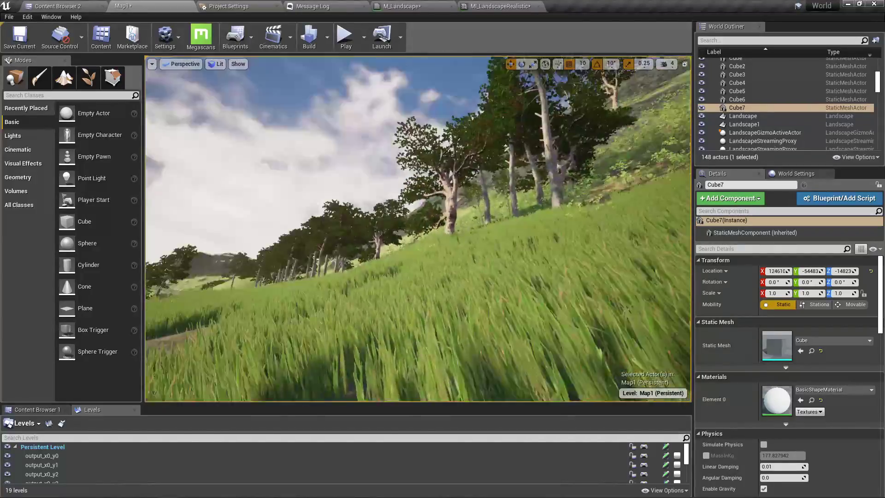
- Show the Map1 viewport full screen and play the level in it
{"action": "key", "text": "F11"}
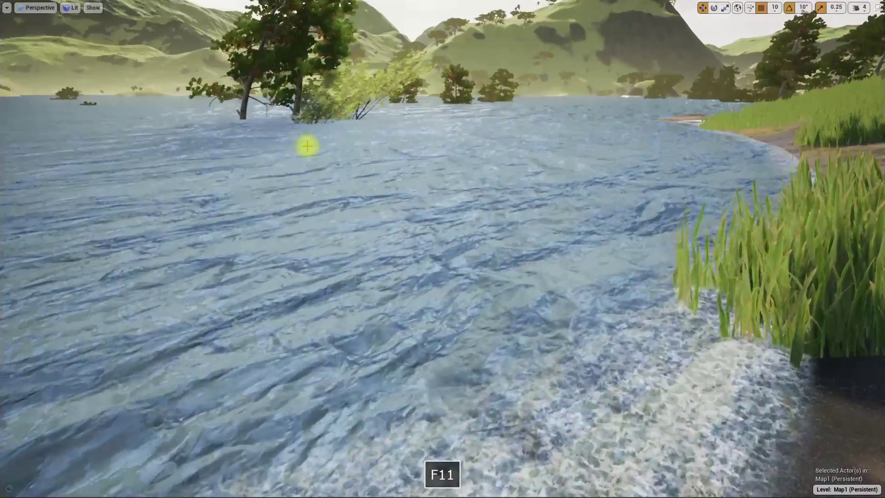
{"action": "key", "text": "alt+p"}
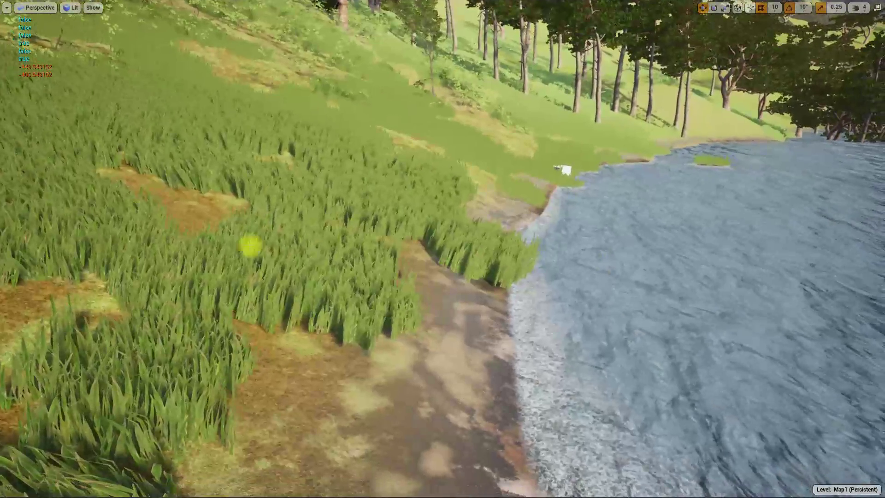
- Leave the full-screen viewport and examine the Height Blending section and the Layer Blend node in the M_Landscape material graph
{"action": "key", "text": "F11"}
{"action": "left_click", "coordinate": [400, 6]}
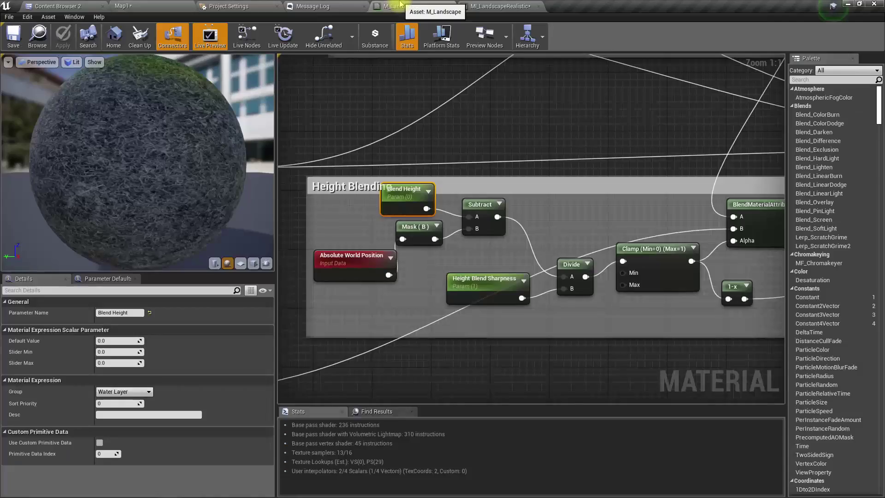
{"action": "scroll", "coordinate": [519, 166], "scroll_direction": "down", "scroll_amount": 2}
{"action": "right_click_drag", "start_coordinate": [519, 166], "coordinate": [297, 278]}
{"action": "right_click_drag", "start_coordinate": [536, 368], "coordinate": [555, 343]}
{"action": "right_click_drag", "start_coordinate": [433, 270], "coordinate": [459, 260]}
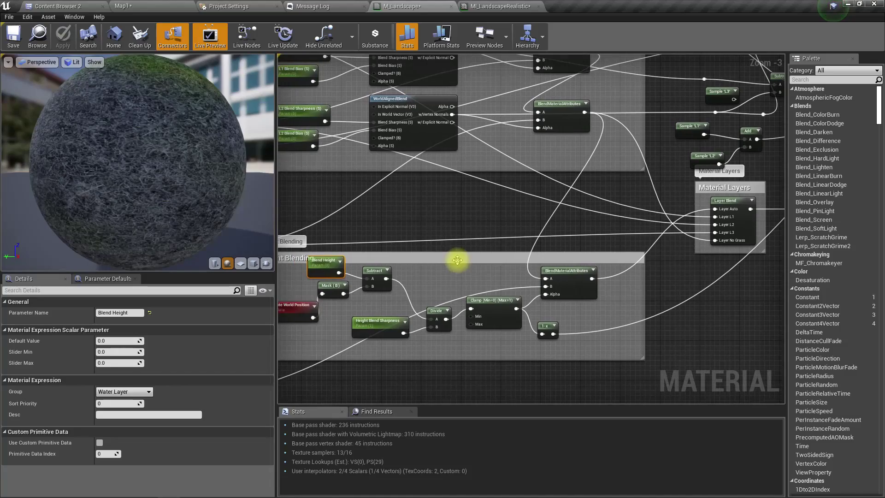
{"action": "left_click", "coordinate": [592, 281]}
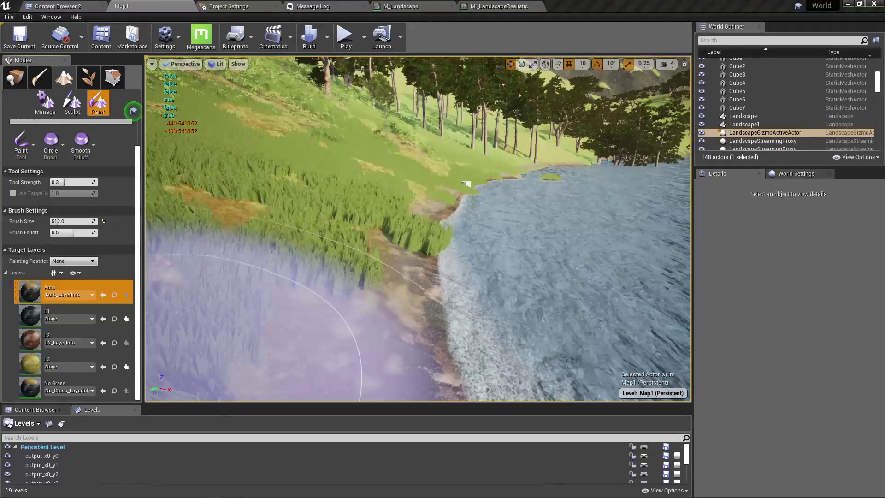
- Locate the Auto paint layer's info asset from the landscape target layers and open it to view its settings
{"action": "mouse_move", "coordinate": [244, 276]}
{"action": "right_mouse_down"}
{"action": "mouse_move", "coordinate": [288, 272]}
{"action": "mouse_move", "coordinate": [265, 265]}
{"action": "right_mouse_up"}
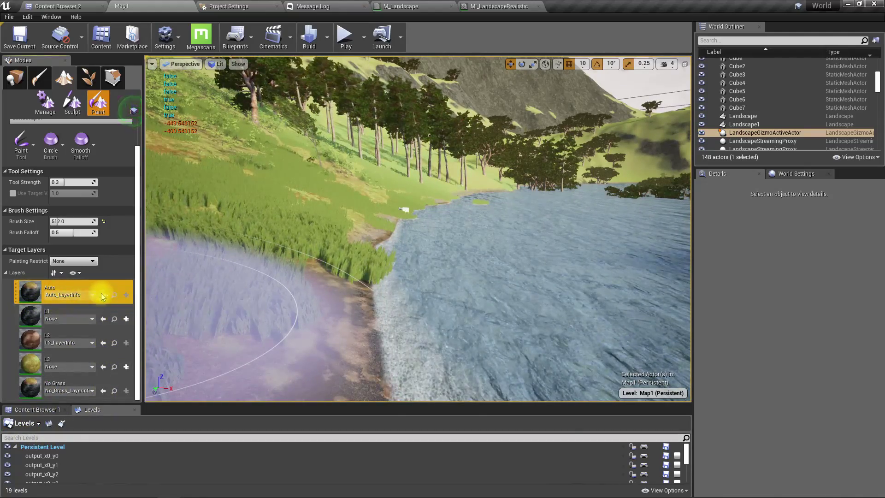
{"action": "left_click", "coordinate": [115, 295]}
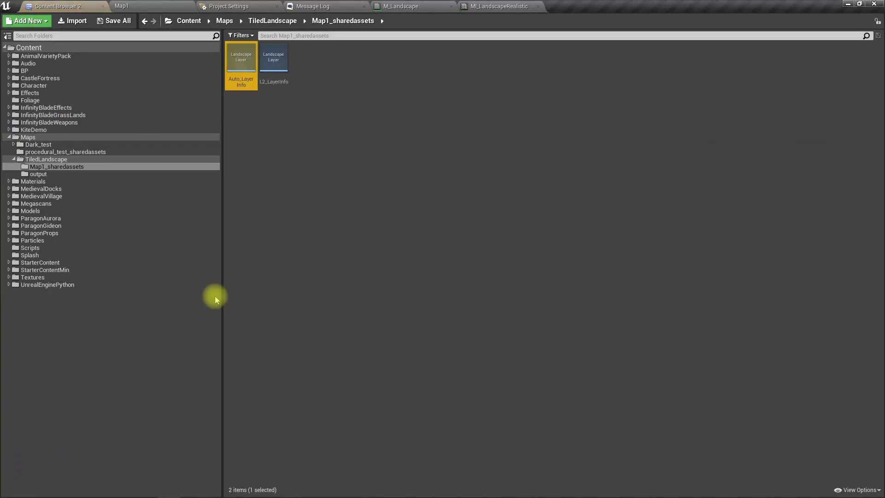
{"action": "double_click", "coordinate": [248, 51]}
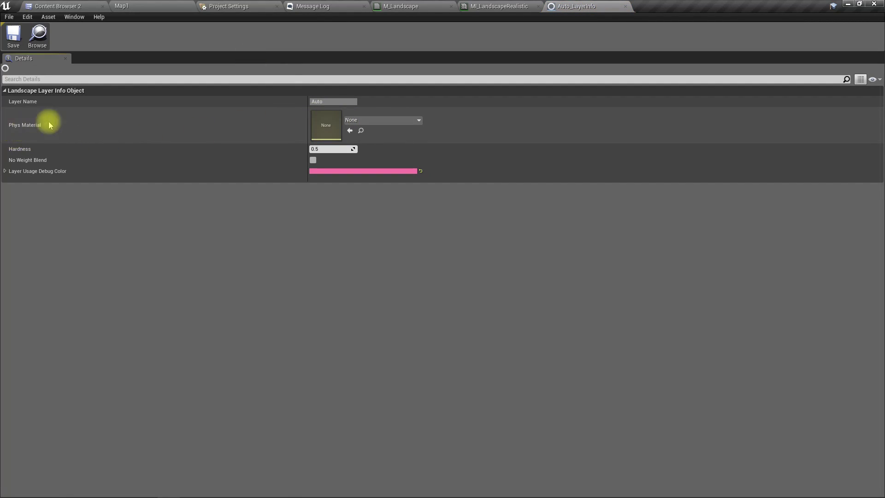
- Return to the Map1 level, switch from landscape painting to Place mode, and show the viewport full screen
{"action": "left_click", "coordinate": [152, 5]}
{"action": "right_click_drag", "start_coordinate": [227, 203], "coordinate": [332, 249]}
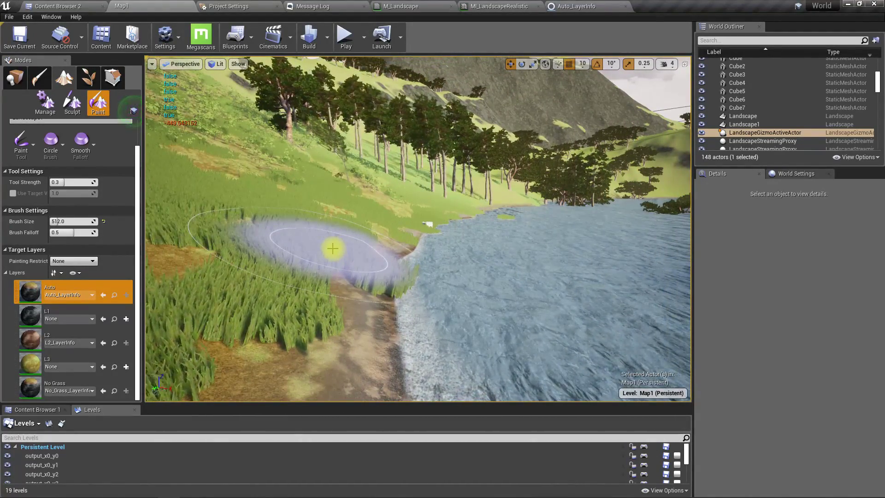
{"action": "key", "text": "shift+1"}
{"action": "right_click_drag", "start_coordinate": [332, 248], "coordinate": [360, 235]}
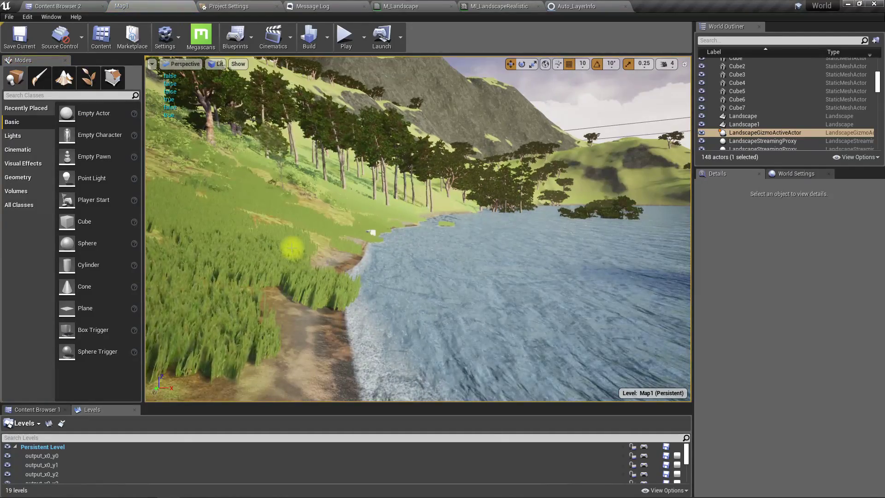
{"action": "key", "text": "F11"}
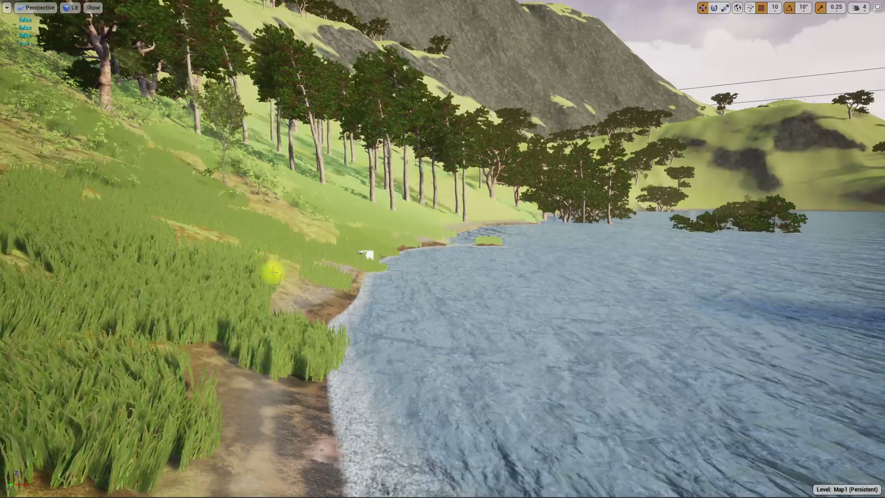
- Inspect the grass edge and wet-looking ground along the lake shoreline from several viewpoints
{"action": "middle_click_drag", "start_coordinate": [272, 272], "coordinate": [287, 309]}
{"action": "right_click_drag", "start_coordinate": [272, 271], "coordinate": [385, 233]}
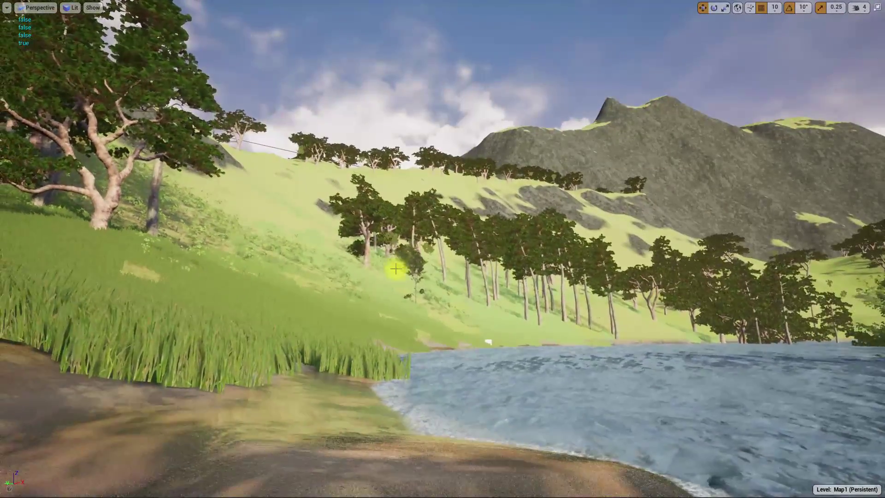
{"action": "right_click_drag", "start_coordinate": [395, 268], "coordinate": [655, 262]}
{"action": "key", "text": "s"}
{"action": "right_click", "coordinate": [551, 263]}
{"action": "right_click_drag", "start_coordinate": [447, 247], "coordinate": [170, 210]}
{"action": "mouse_move", "coordinate": [249, 253]}
{"action": "right_mouse_down"}
{"action": "mouse_move", "coordinate": [594, 262]}
{"action": "mouse_move", "coordinate": [255, 247]}
{"action": "right_mouse_up"}
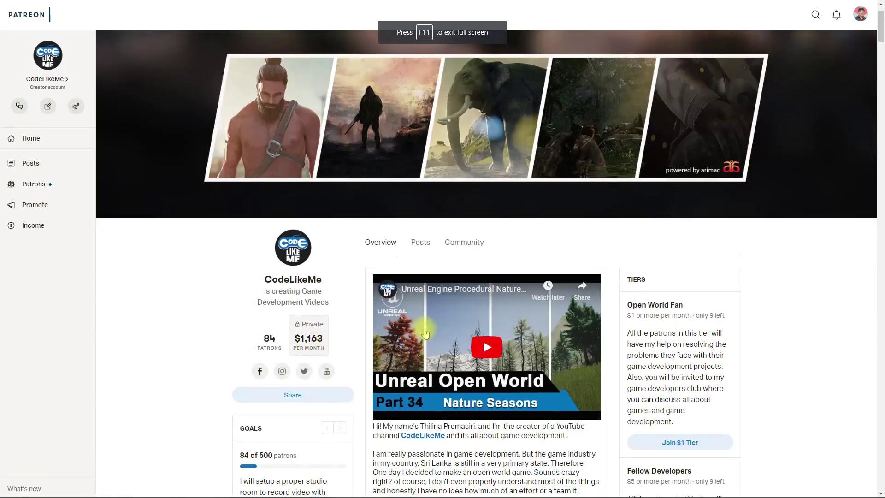
- On the CodeLikeMe Patreon page, show the posts tagged source code and browse through them
{"action": "scroll", "coordinate": [424, 349], "scroll_direction": "down", "scroll_amount": 1}
{"action": "scroll", "coordinate": [415, 323], "scroll_direction": "up", "scroll_amount": 1}
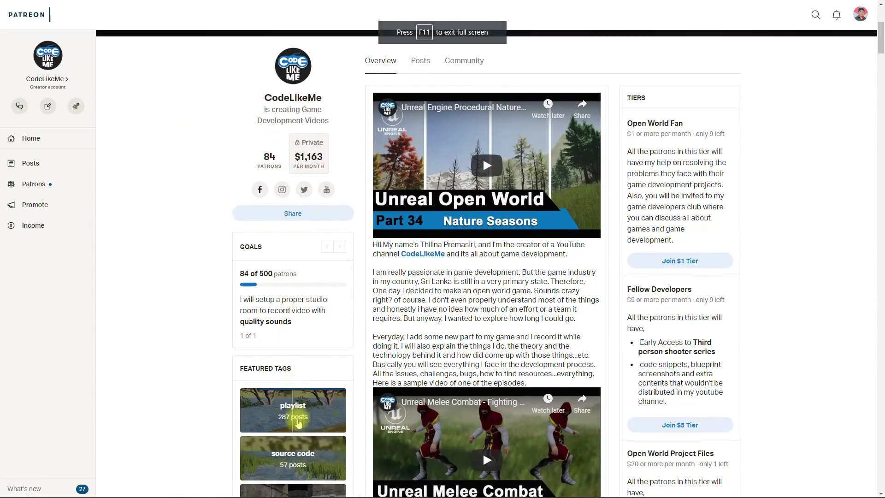
{"action": "scroll", "coordinate": [299, 417], "scroll_direction": "down", "scroll_amount": 2}
{"action": "left_click", "coordinate": [288, 357]}
{"action": "scroll", "coordinate": [714, 58], "scroll_direction": "up", "scroll_amount": 2}
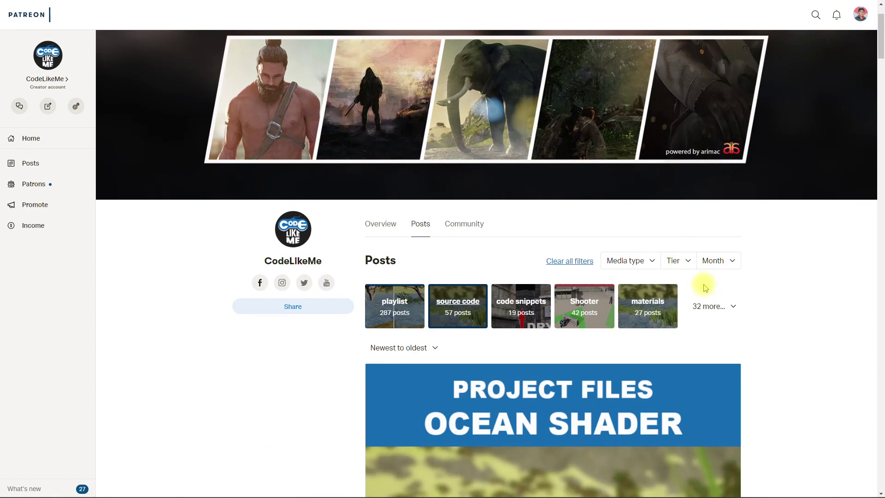
{"action": "scroll", "coordinate": [701, 283], "scroll_direction": "down", "scroll_amount": 3}
{"action": "scroll", "coordinate": [691, 286], "scroll_direction": "up", "scroll_amount": 4}
{"action": "scroll", "coordinate": [678, 292], "scroll_direction": "down", "scroll_amount": 7}
{"action": "scroll", "coordinate": [679, 299], "scroll_direction": "up", "scroll_amount": 5}
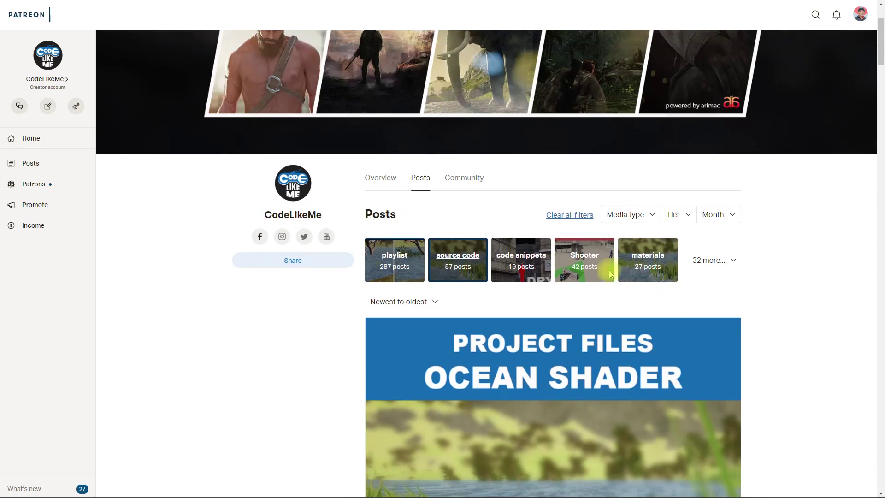
- Return to the creator page's overview and read through the description, membership tiers and recent posts
{"action": "left_click", "coordinate": [376, 184]}
{"action": "scroll", "coordinate": [429, 304], "scroll_direction": "down", "scroll_amount": 4}
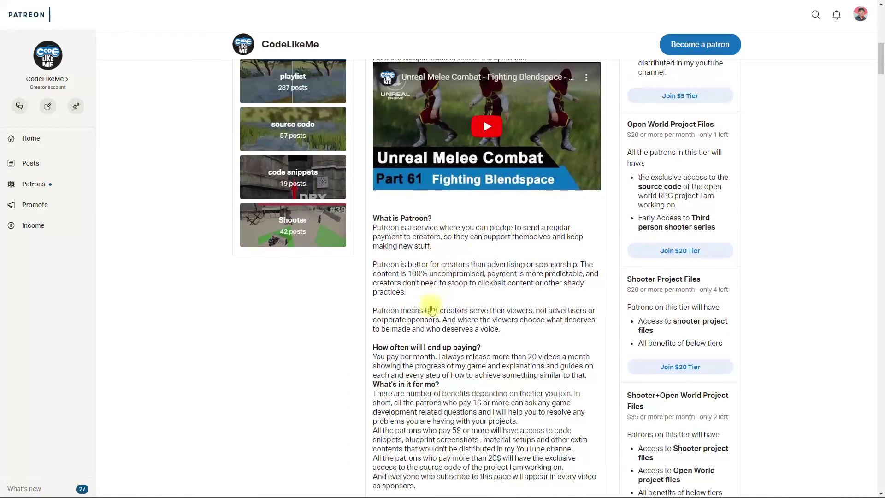
{"action": "scroll", "coordinate": [431, 310], "scroll_direction": "down", "scroll_amount": 3}
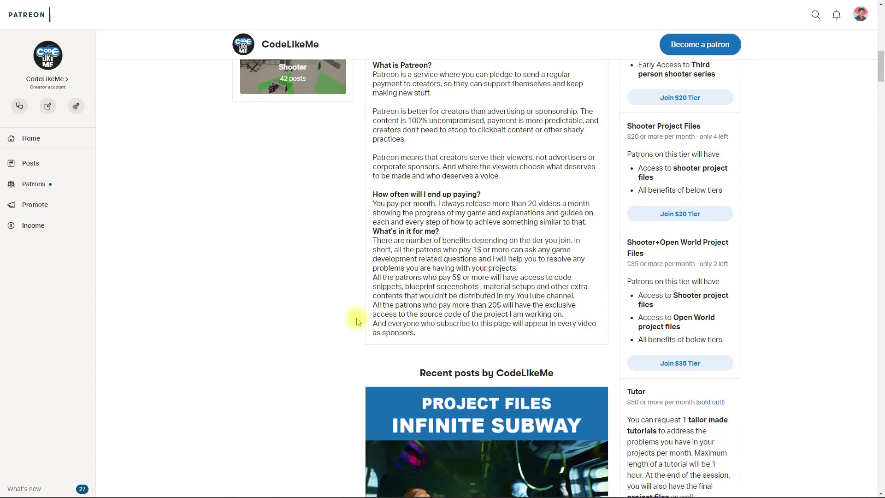
{"action": "scroll", "coordinate": [374, 289], "scroll_direction": "down", "scroll_amount": 5}
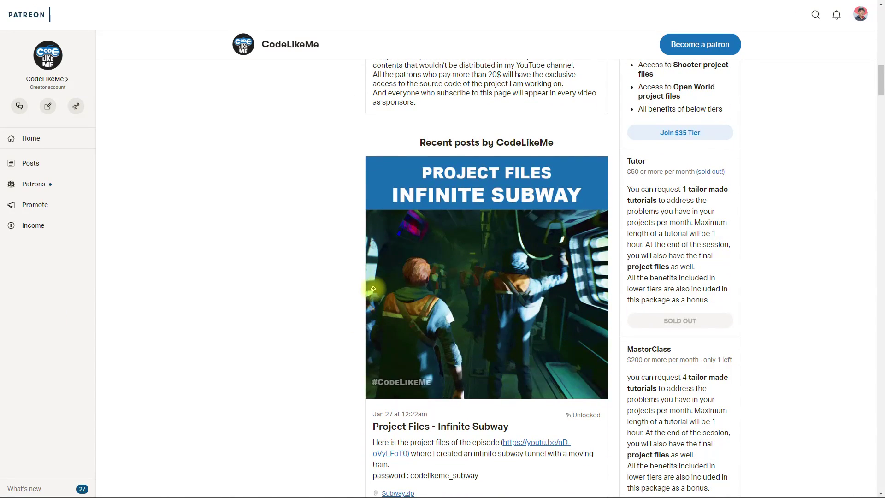
{"action": "scroll", "coordinate": [373, 289], "scroll_direction": "down", "scroll_amount": 1}
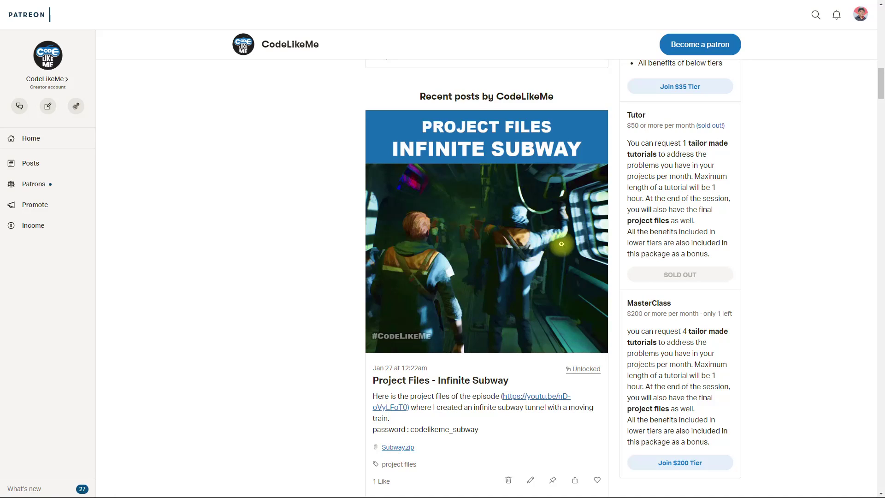
{"action": "scroll", "coordinate": [576, 240], "scroll_direction": "down", "scroll_amount": 1}
{"action": "scroll", "coordinate": [544, 243], "scroll_direction": "up", "scroll_amount": 2}
{"action": "scroll", "coordinate": [490, 310], "scroll_direction": "down", "scroll_amount": 3}
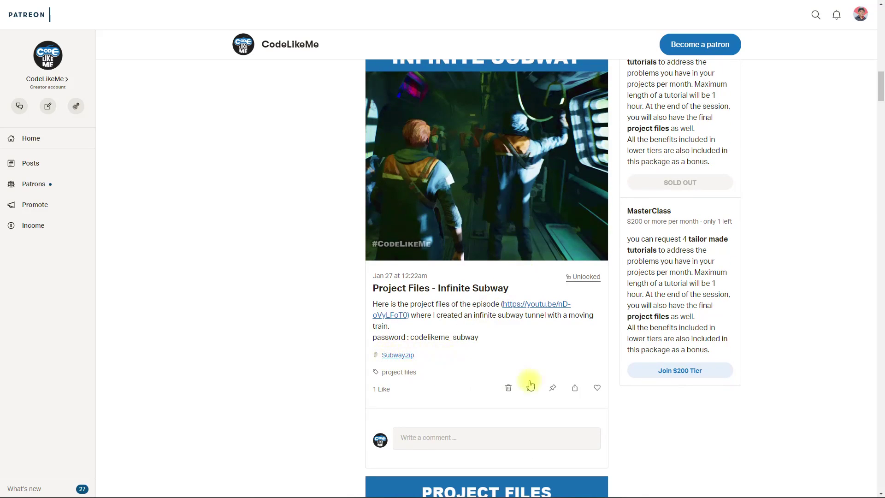
{"action": "scroll", "coordinate": [448, 360], "scroll_direction": "up", "scroll_amount": 11}
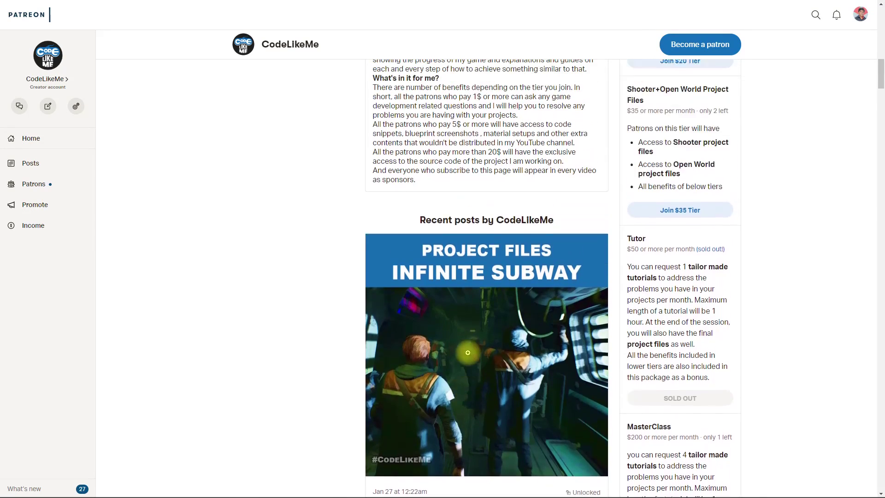